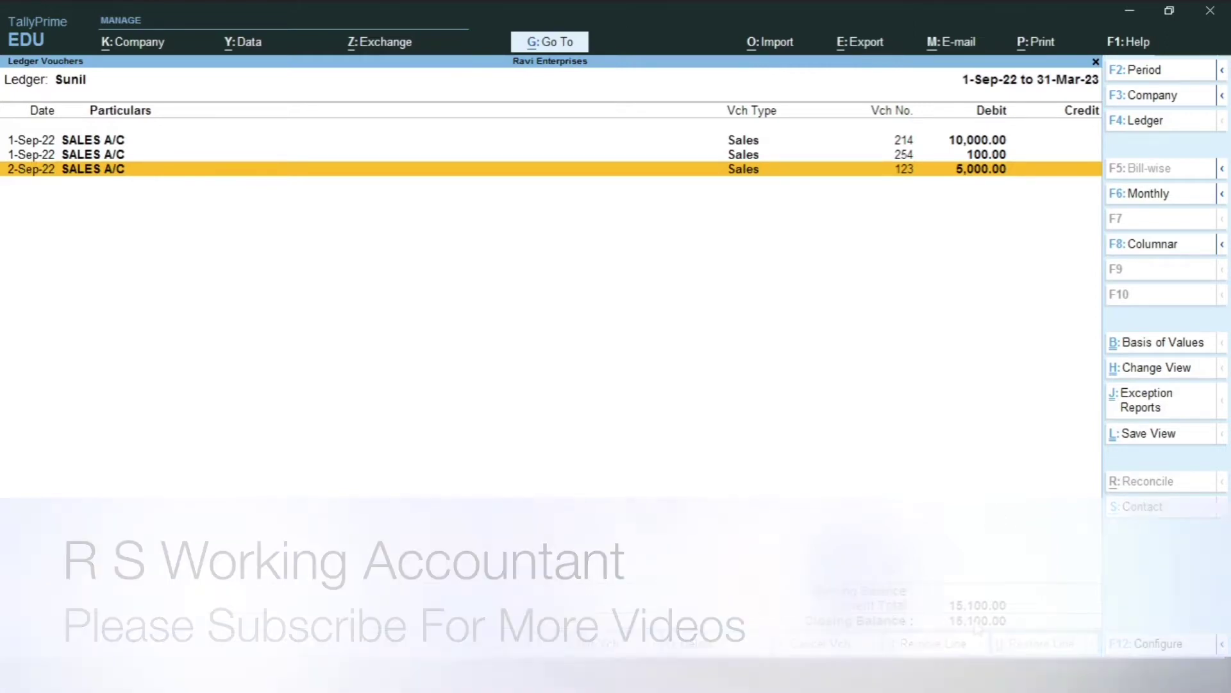
Insert a receipt voucher from the customer's ledger report, keeping ICICI BANK as the receiving account.
{"action": "key", "text": "alt+i"}
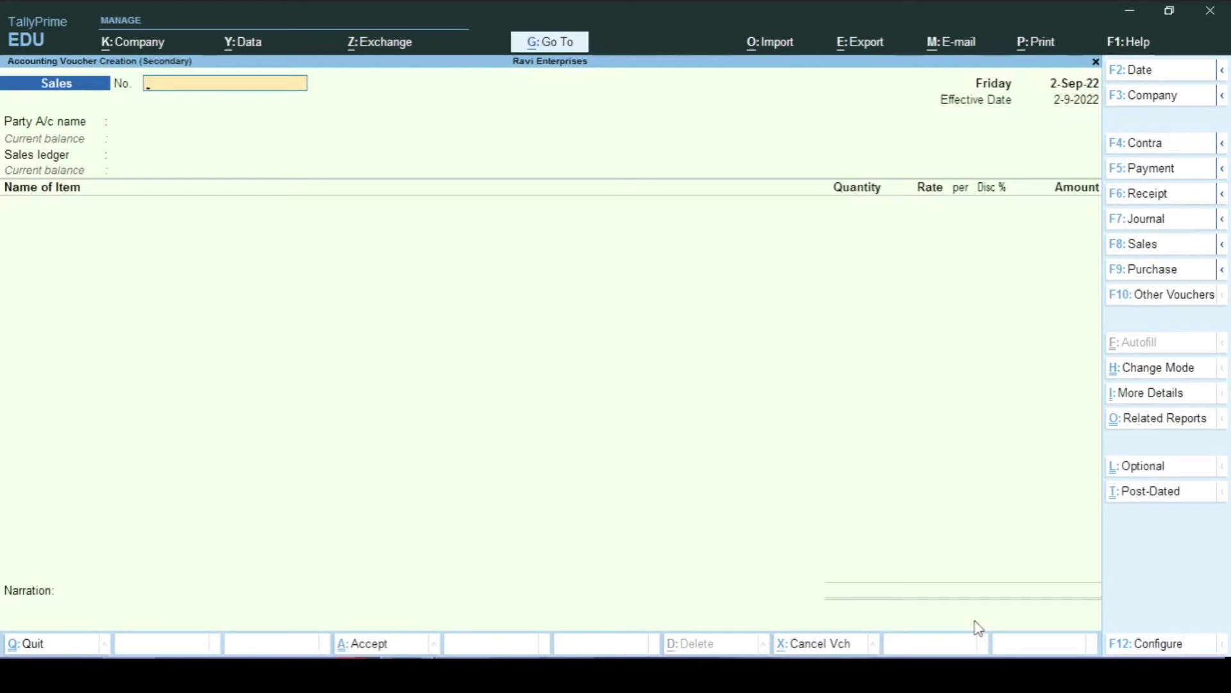
{"action": "key", "text": "F6"}
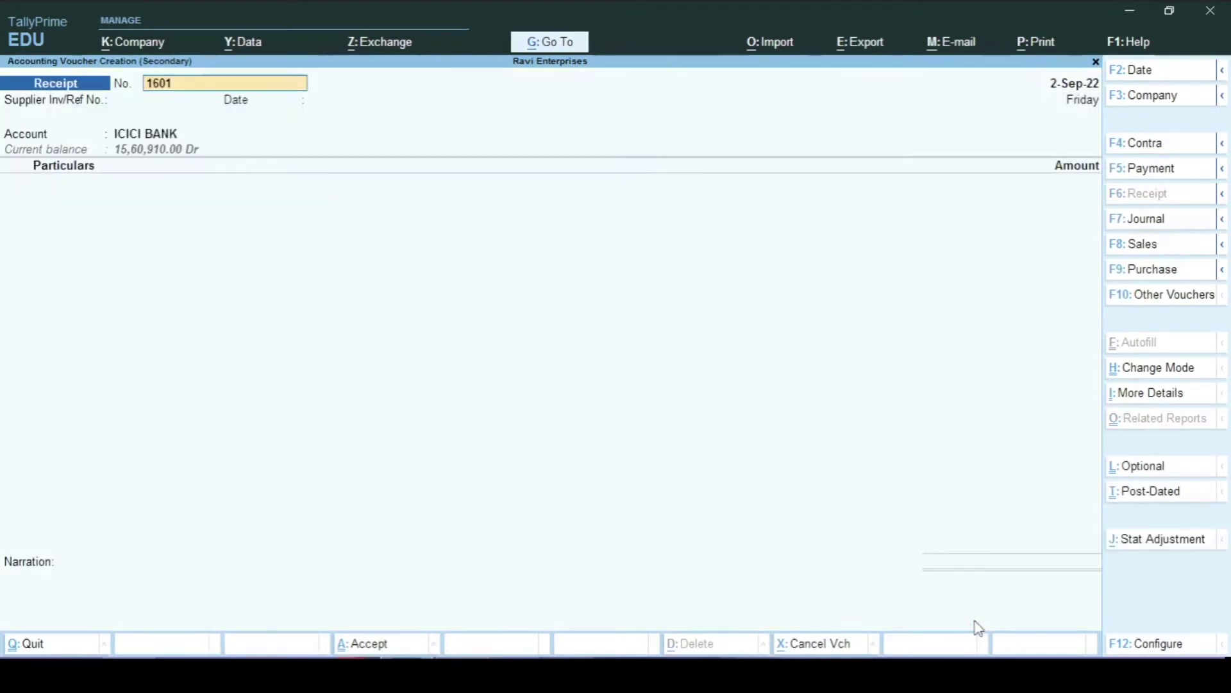
{"action": "key", "text": "Return"}
{"action": "key", "text": "Return"}
{"action": "key", "text": "Return"}
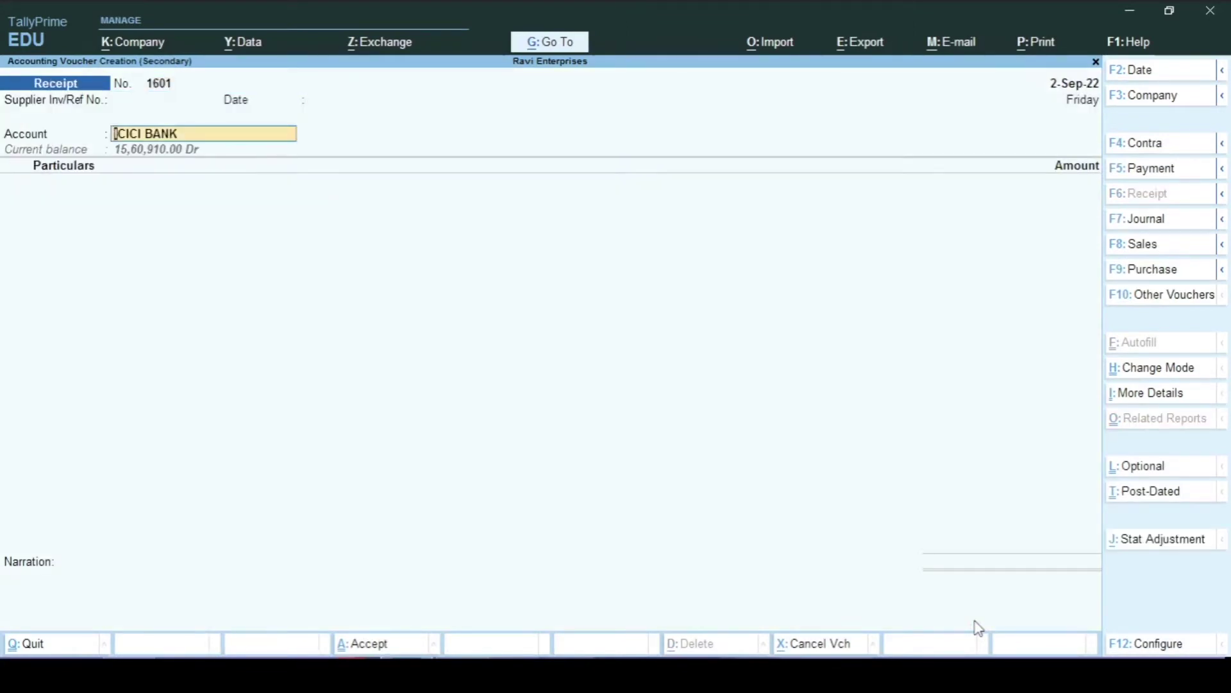
{"action": "key", "text": "Return"}
Enter the customer's ledger as the receipt particular with an amount of 15,100.
{"action": "type", "text": "Sunil"}
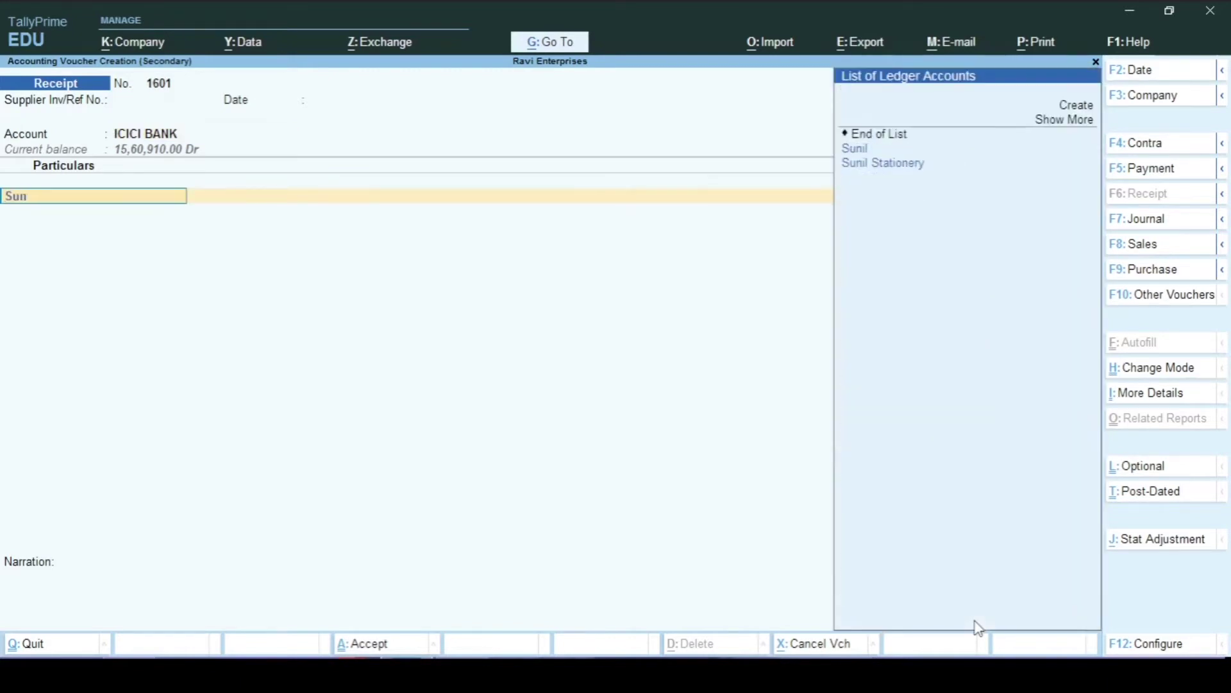
{"action": "key", "text": "Return"}
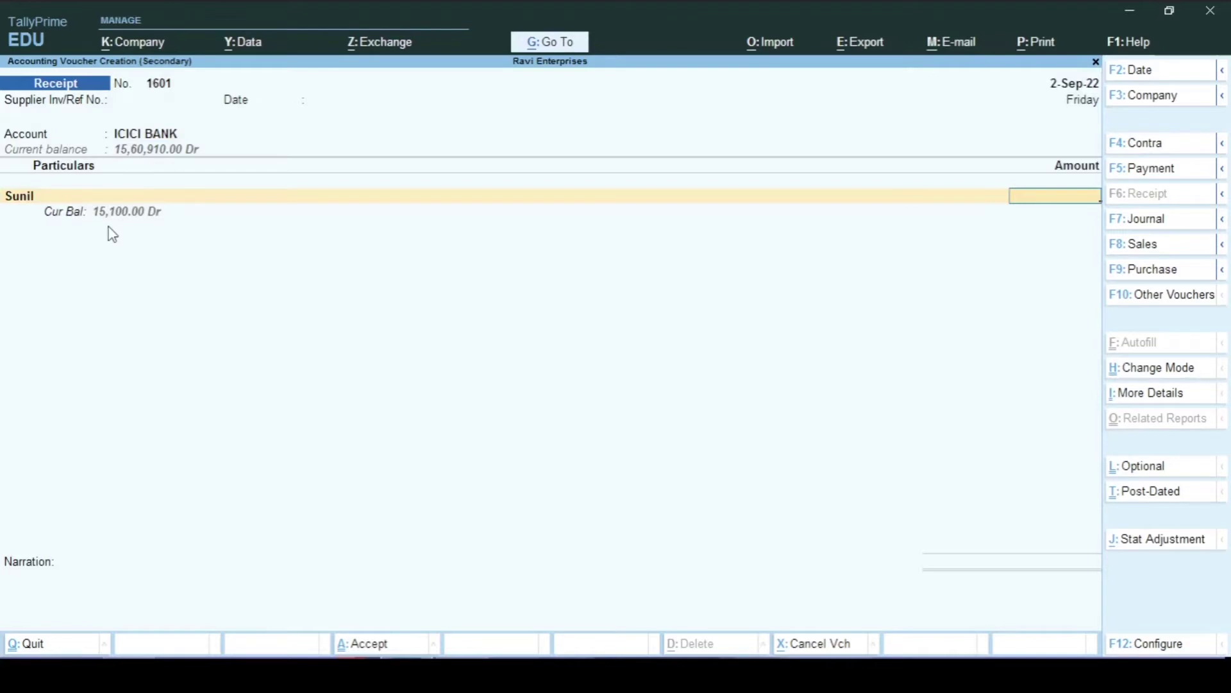
{"action": "type", "text": "15,100"}
{"action": "key", "text": "Return"}
{"action": "key", "text": "Return"}
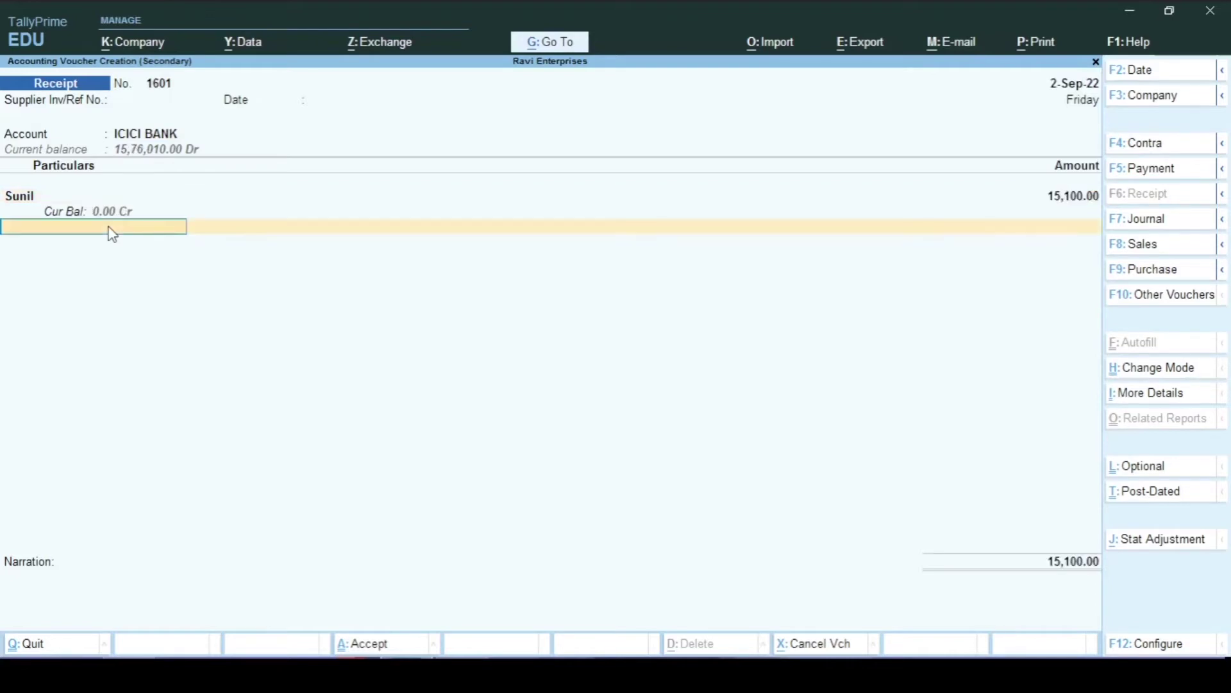
Complete the Cheque/DD bank allocation with instrument date 2-Sep-22, leaving number and bank name blank, and save the receipt.
{"action": "key", "text": "Return"}
{"action": "key", "text": "Return"}
{"action": "key", "text": "Return"}
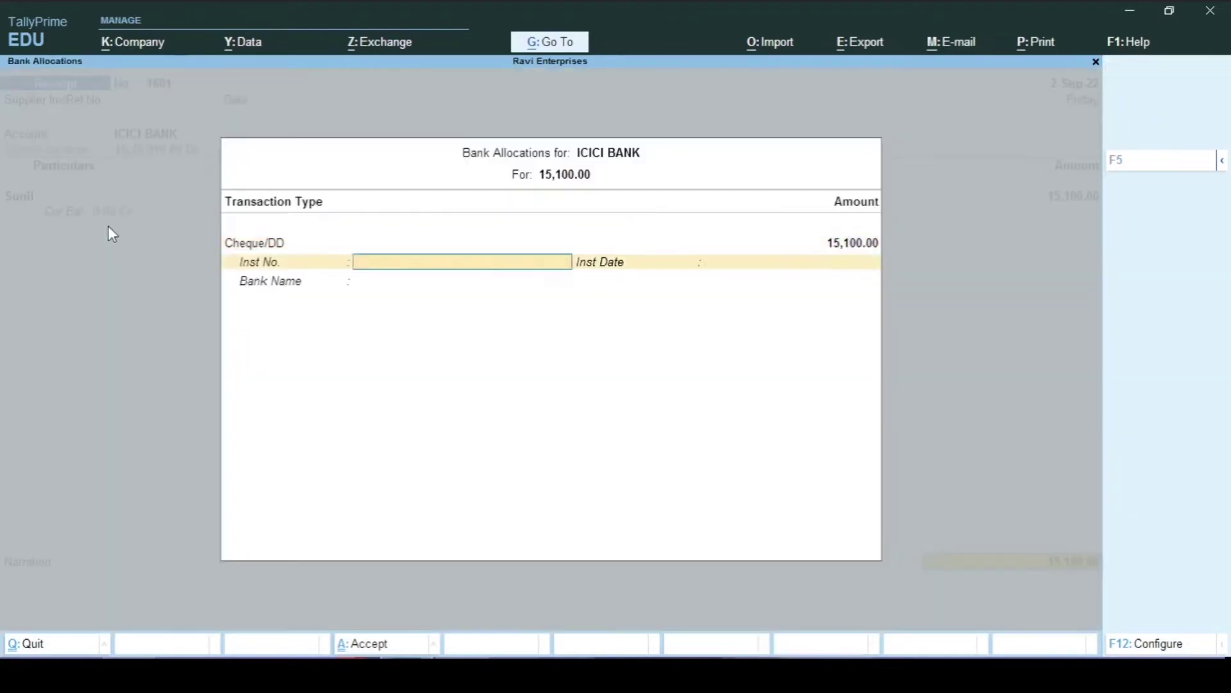
{"action": "type", "text": "2/9/0"}
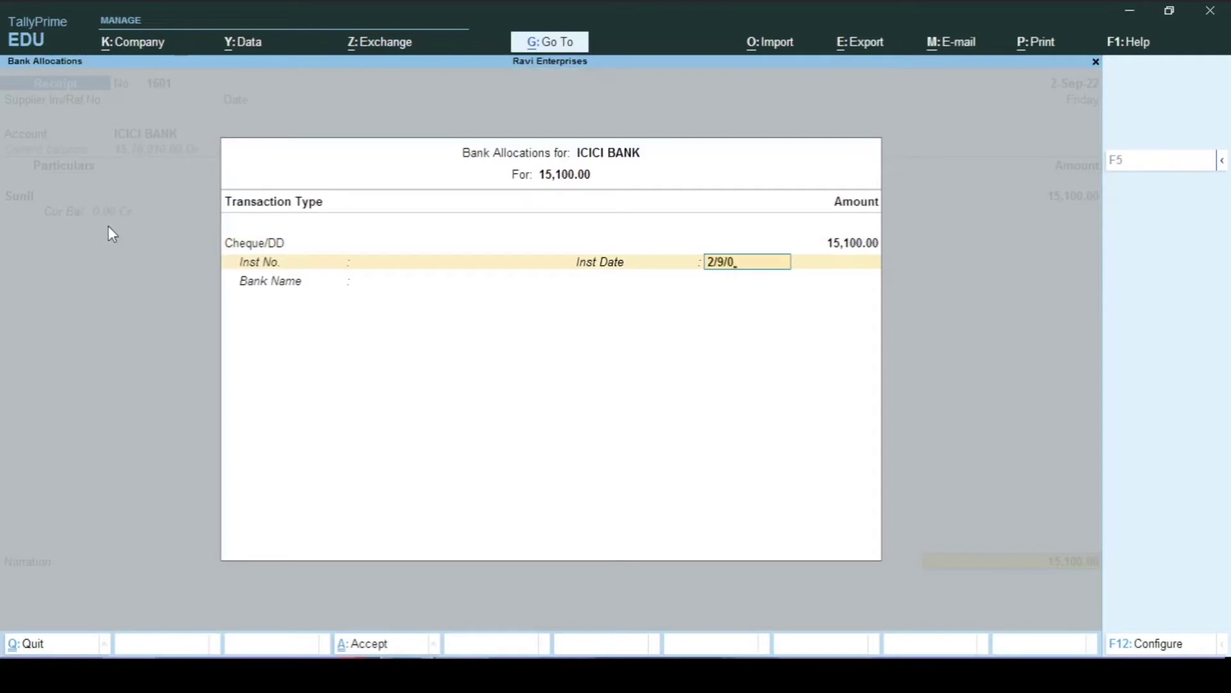
{"action": "type", "text": "2"}
{"action": "key", "text": "Return"}
{"action": "key", "text": "Return"}
{"action": "key", "text": "Return"}
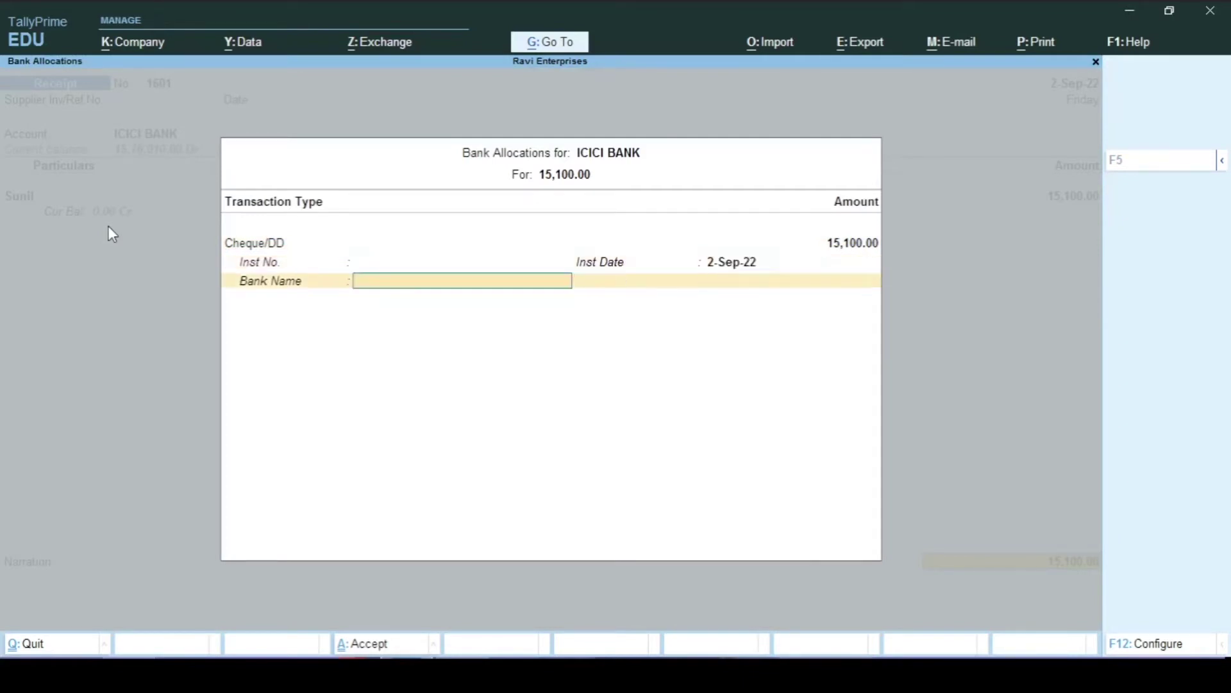
{"action": "key", "text": "Return"}
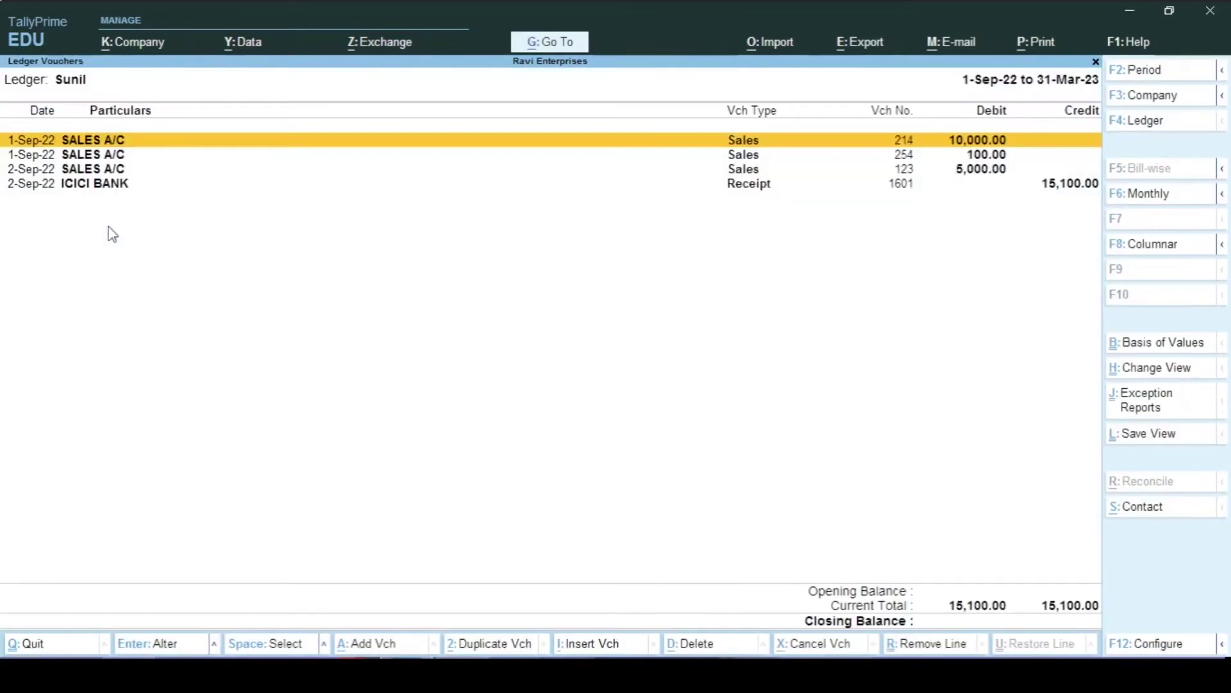
{"action": "key", "text": "Return"}
{"action": "key", "text": "BackSpace"}
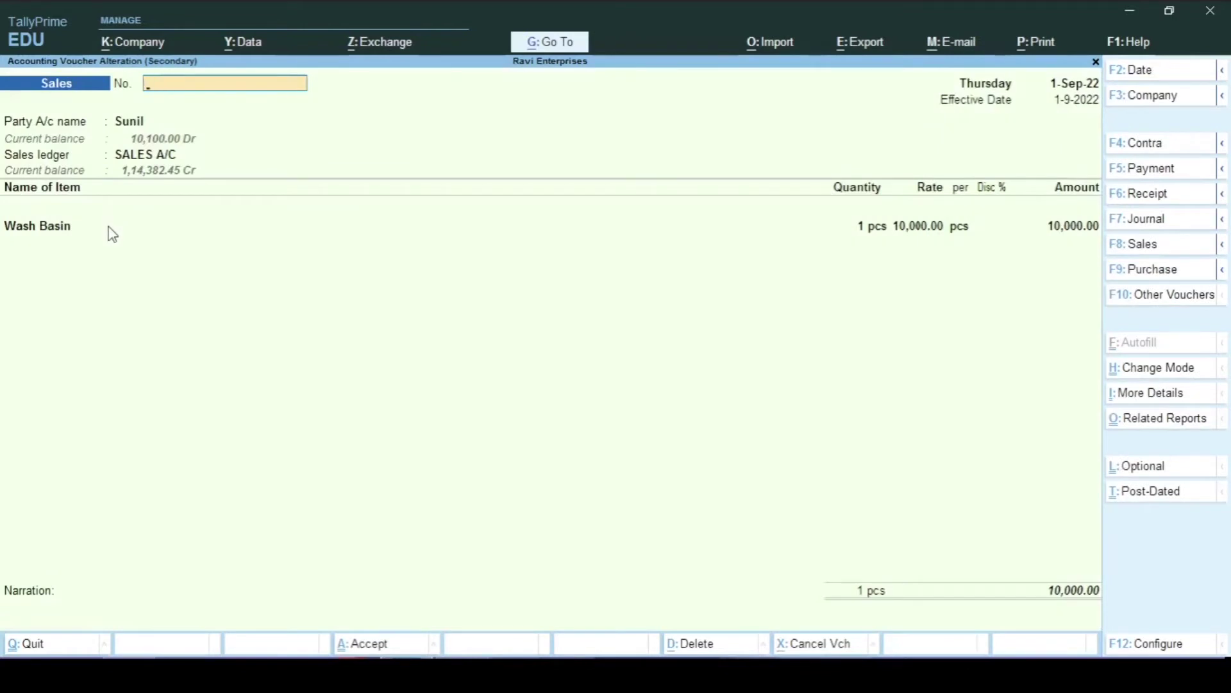
{"action": "key", "text": "Escape"}
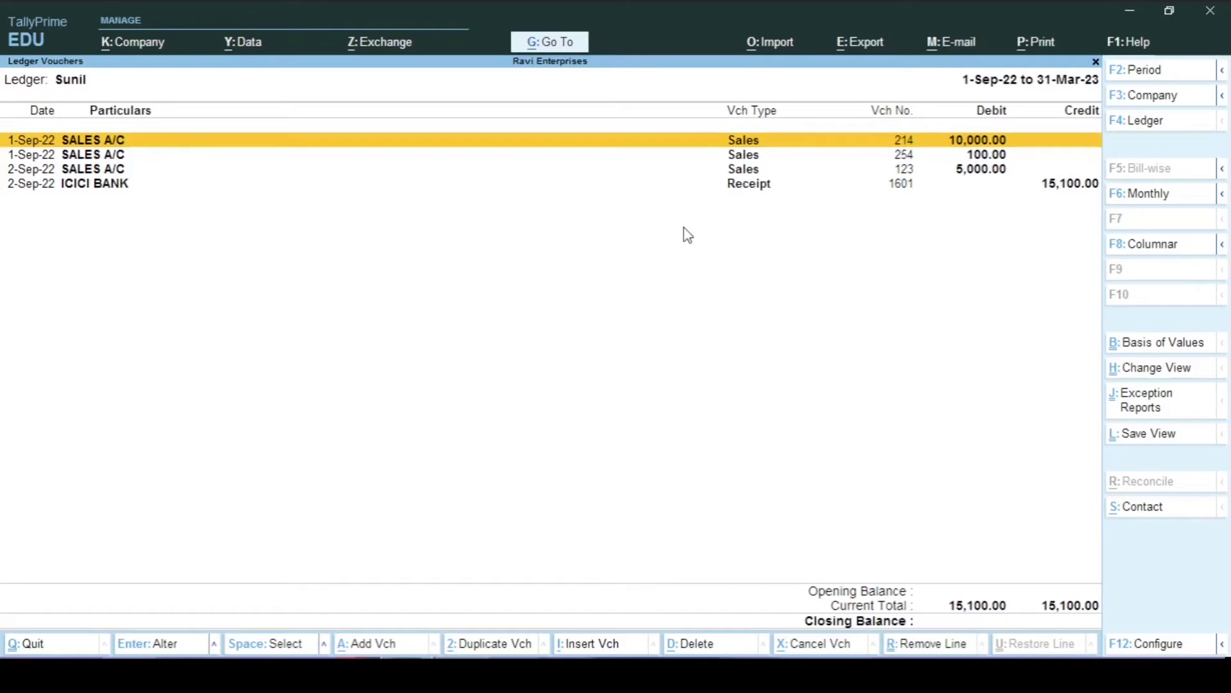
From the 10,000.00 sales voucher dated 1-Sep-22, alter the party ledger to maintain balances bill-by-bill and save it.
{"action": "key", "text": "Return"}
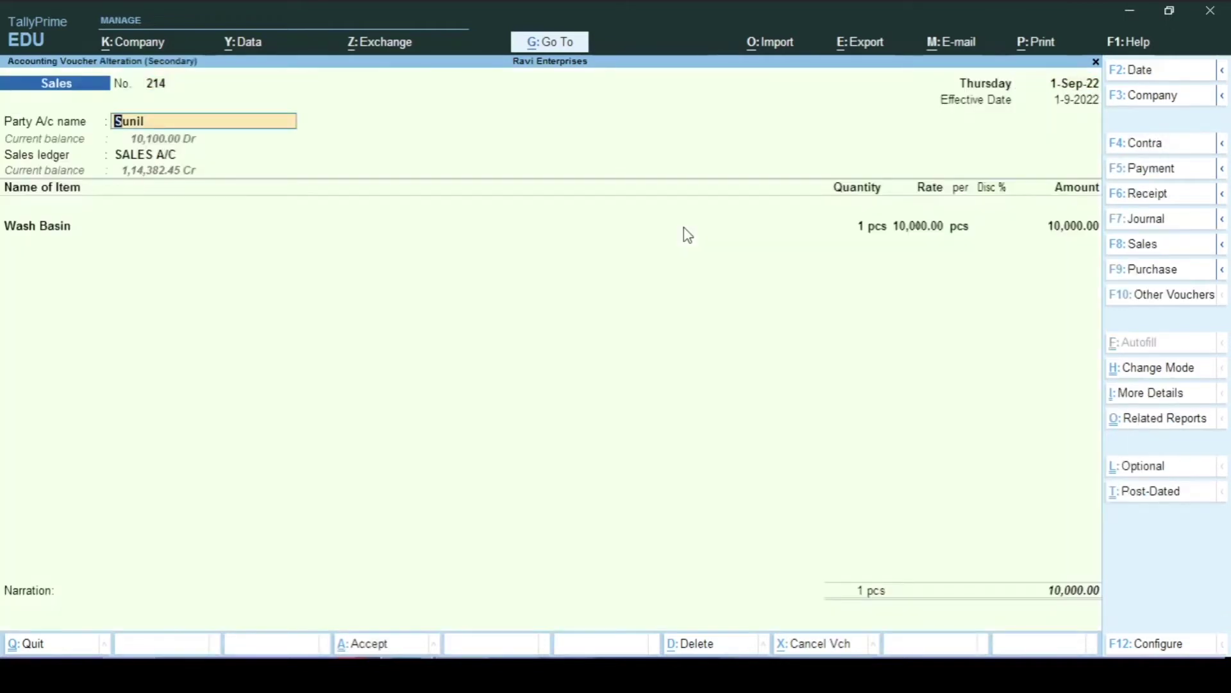
{"action": "key", "text": "ctrl+Return"}
{"action": "key", "text": "Return"}
{"action": "key", "text": "Return"}
{"action": "key", "text": "Return"}
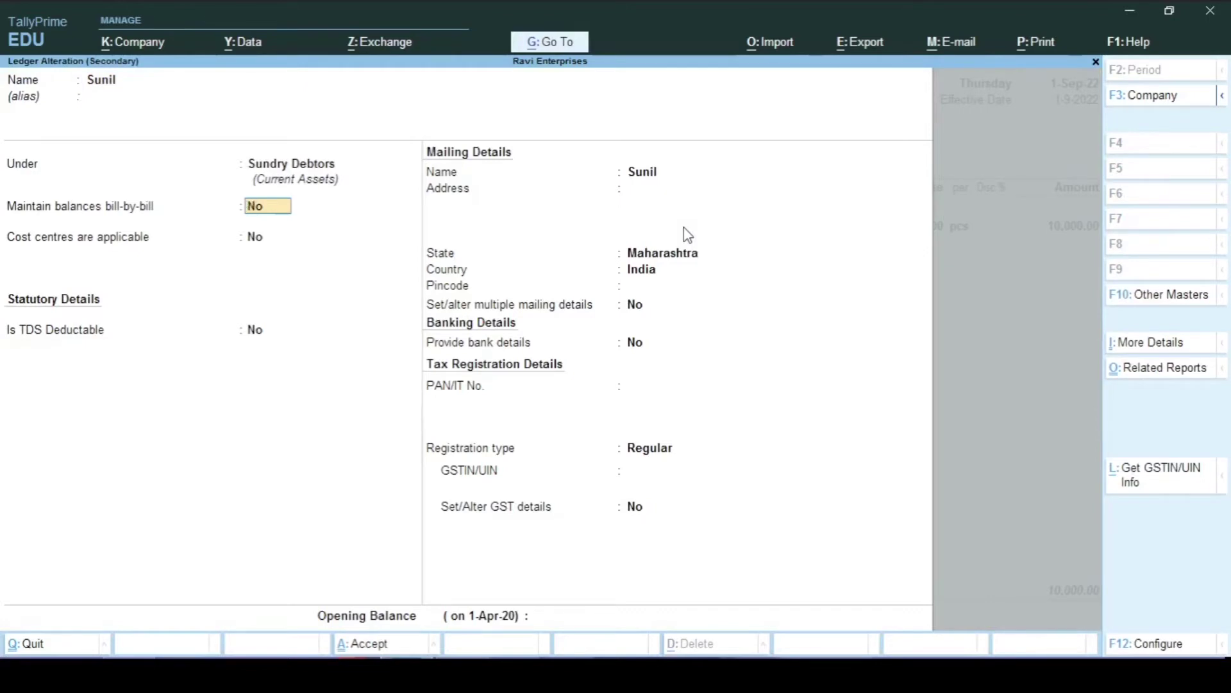
{"action": "type", "text": "y"}
{"action": "key", "text": "Return"}
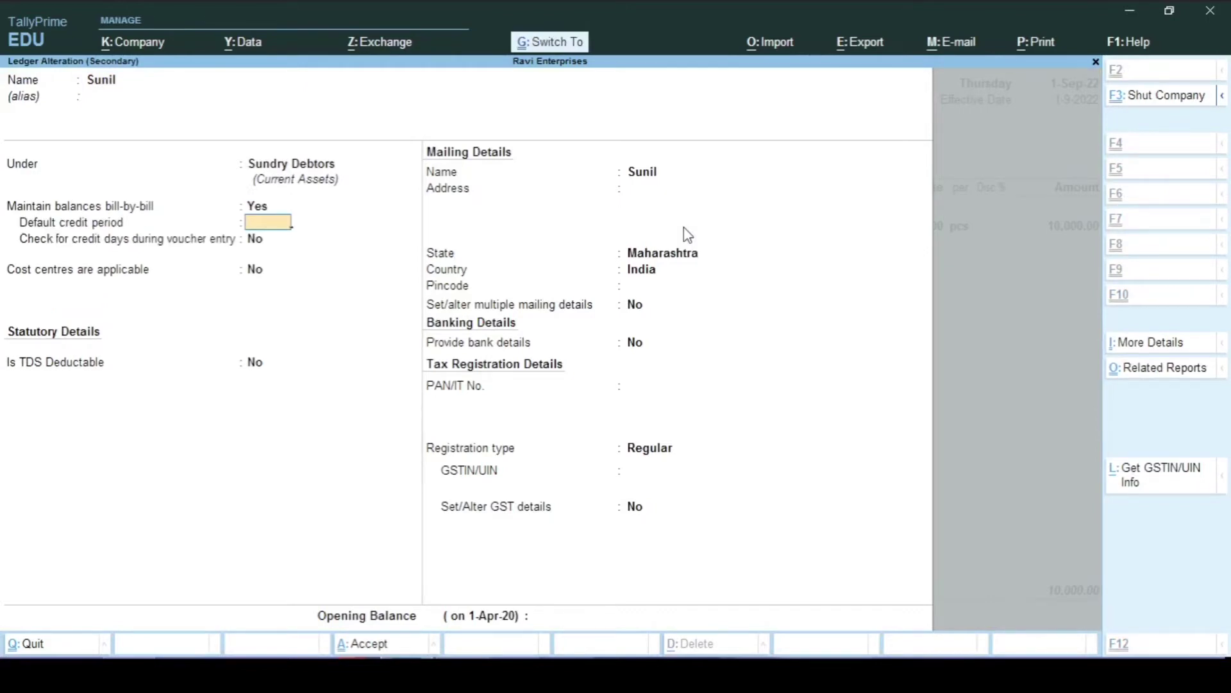
{"action": "key", "text": "Return"}
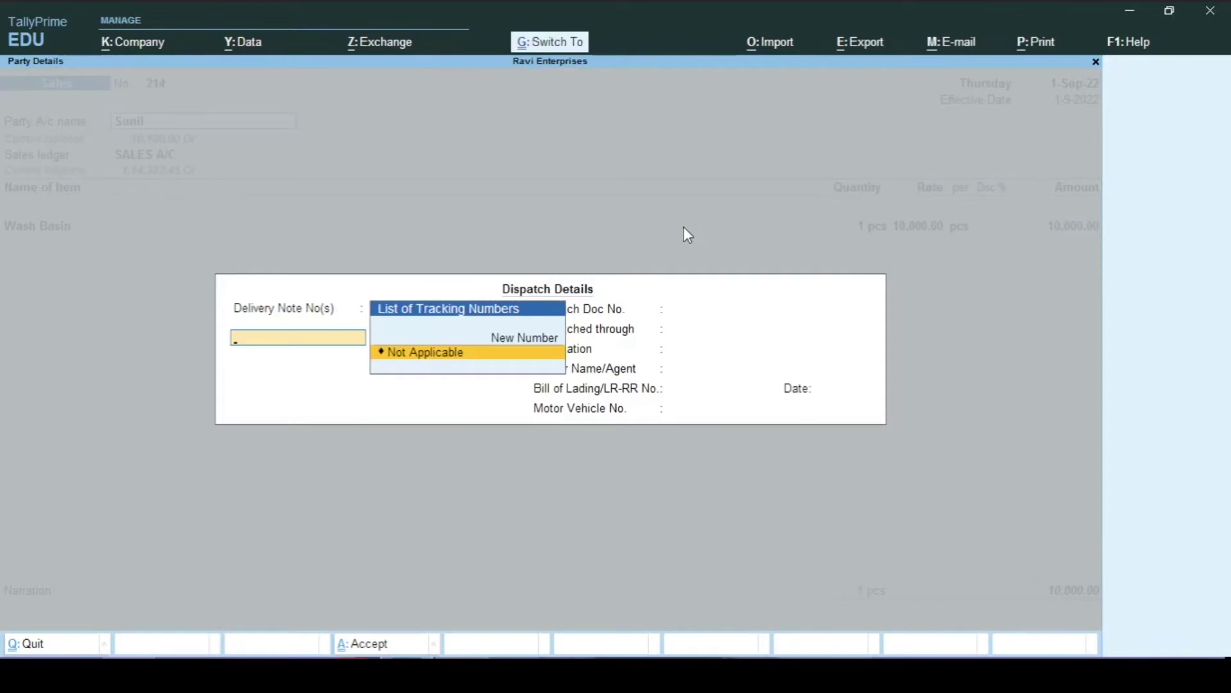
Accept the sales voucher's existing dispatch details, party details and sales ledger.
{"action": "key", "text": "Return"}
{"action": "key", "text": "Return"}
{"action": "key", "text": "Return"}
{"action": "key", "text": "Return"}
{"action": "key", "text": "Return"}
{"action": "key", "text": "Return"}
{"action": "key", "text": "Return"}
{"action": "key", "text": "Return"}
{"action": "key", "text": "Return"}
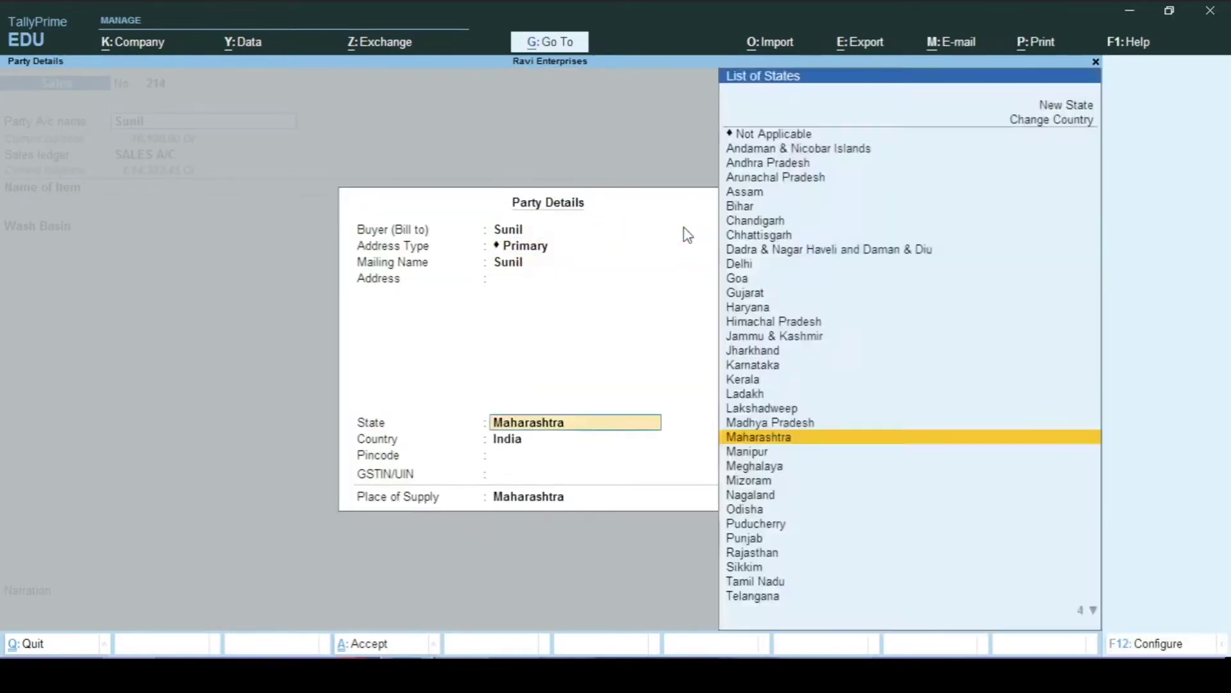
{"action": "key", "text": "Return"}
{"action": "key", "text": "Return"}
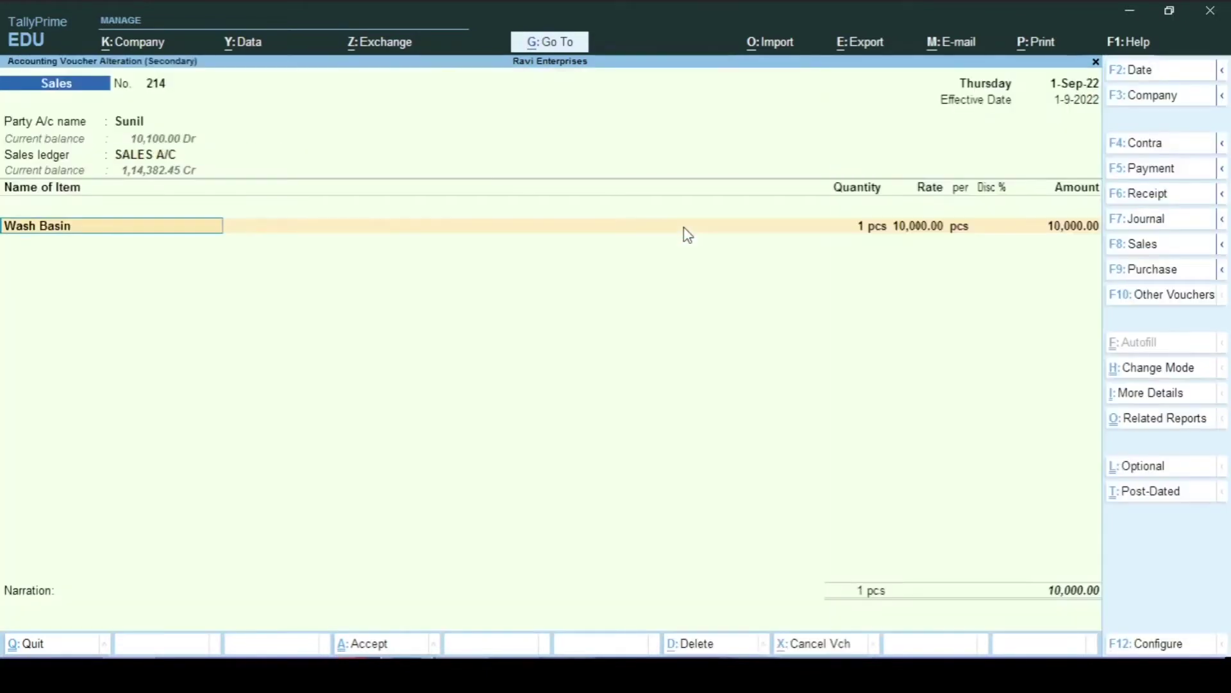
Accept the existing Wash Basin item allocation and save the altered sales voucher.
{"action": "key", "text": "Return"}
{"action": "key", "text": "Return"}
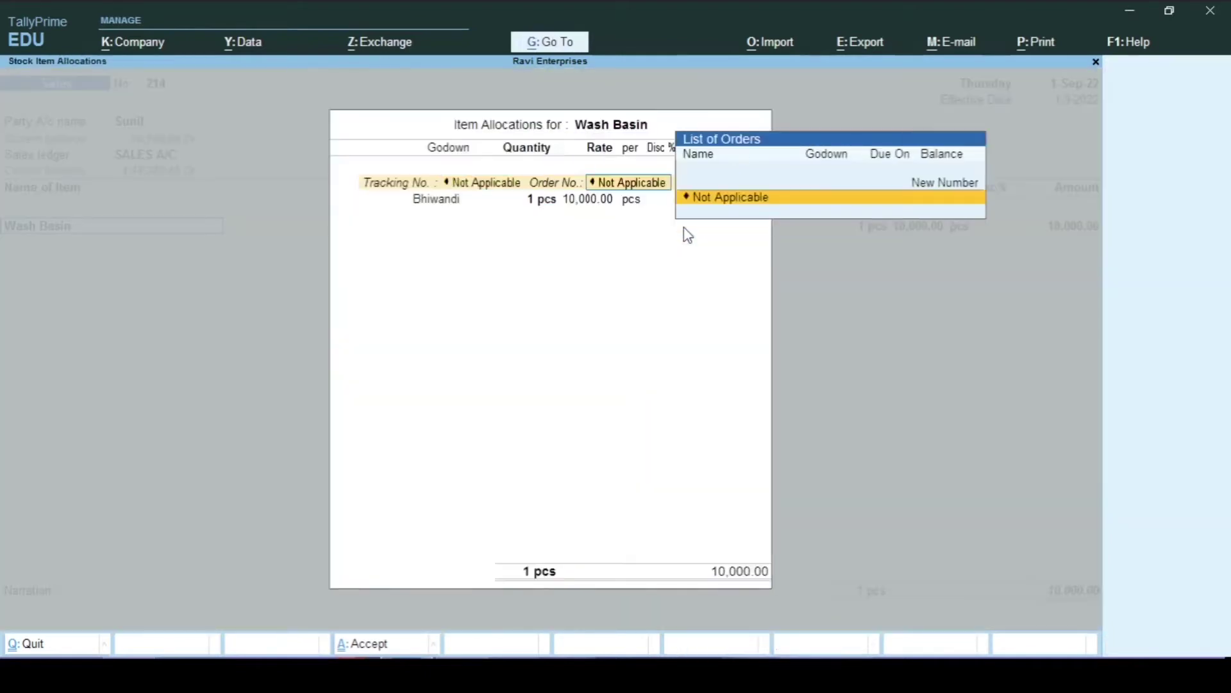
{"action": "key", "text": "Return"}
{"action": "key", "text": "Return"}
{"action": "key", "text": "Return"}
{"action": "key", "text": "Return"}
{"action": "key", "text": "Return"}
{"action": "key", "text": "Return"}
{"action": "key", "text": "Return"}
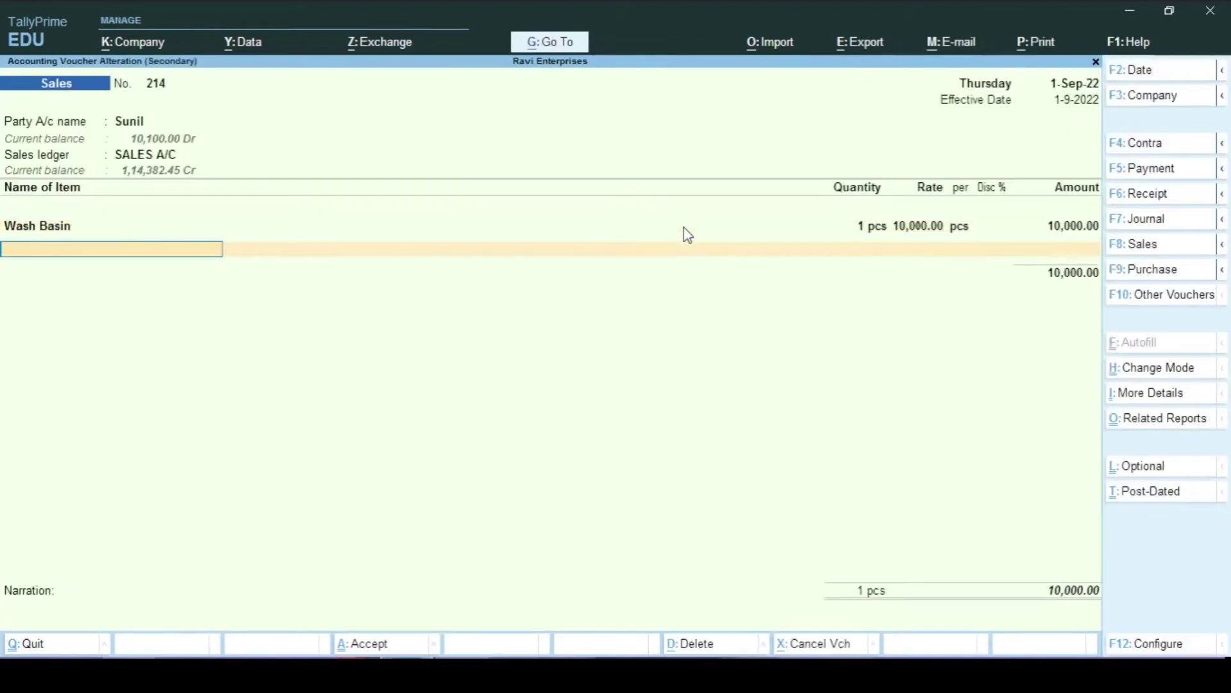
{"action": "key", "text": "Return"}
{"action": "key", "text": "Return"}
{"action": "key", "text": "Return"}
{"action": "key", "text": "Return"}
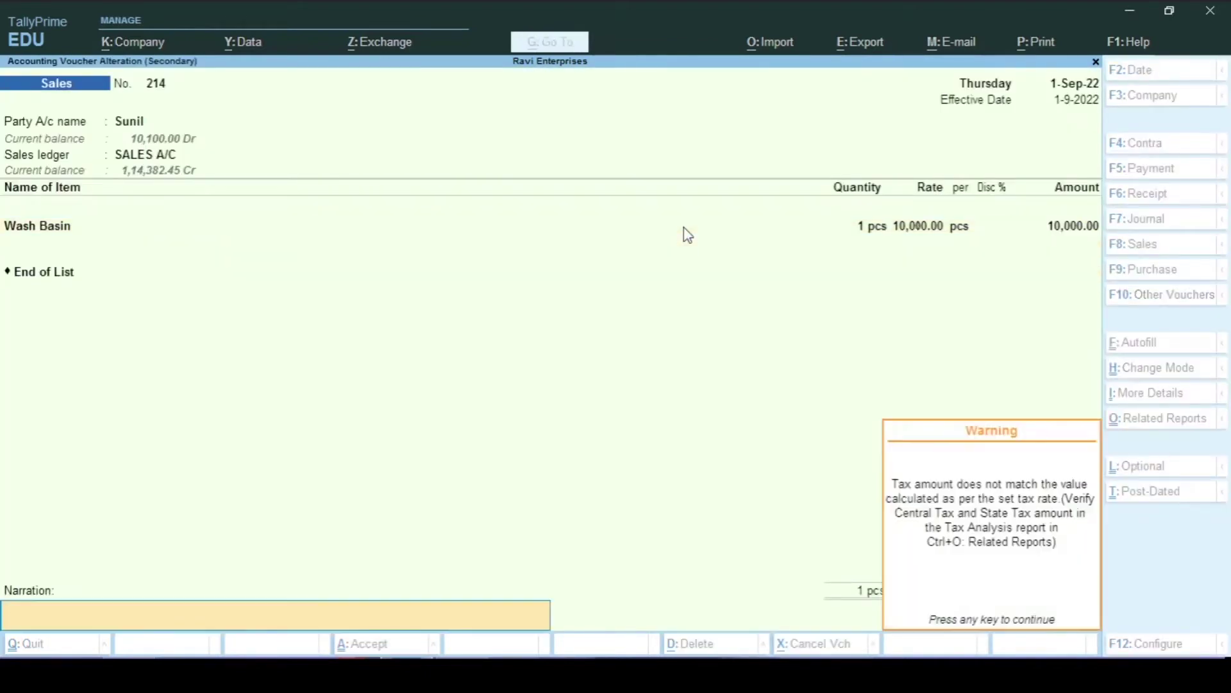
{"action": "key", "text": "Return"}
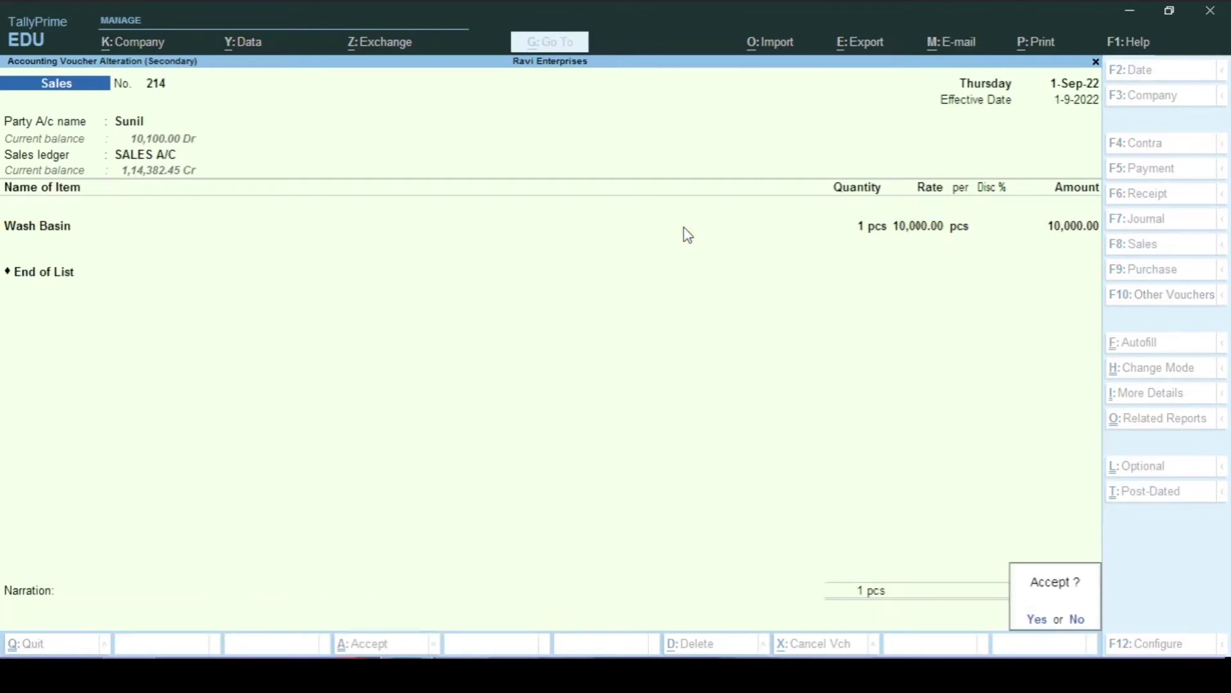
{"action": "key", "text": "Return"}
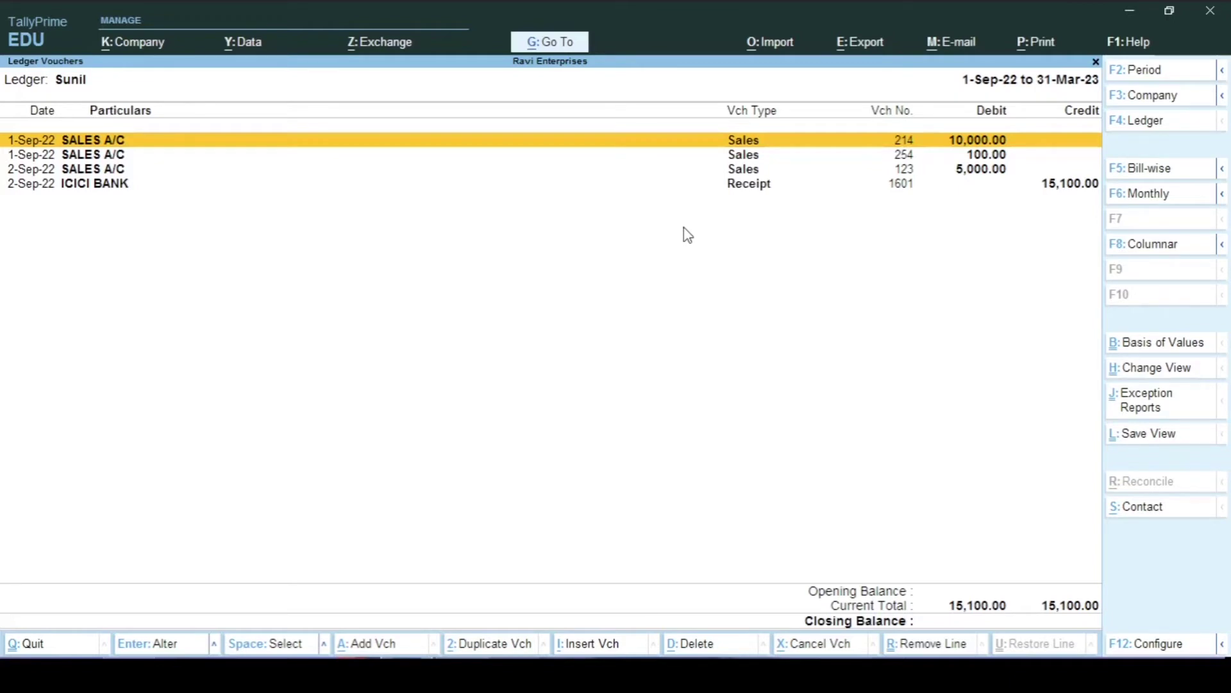
Reopen the 10,000.00 sales voucher and go through its dispatch and party details without changing them.
{"action": "key", "text": "Return"}
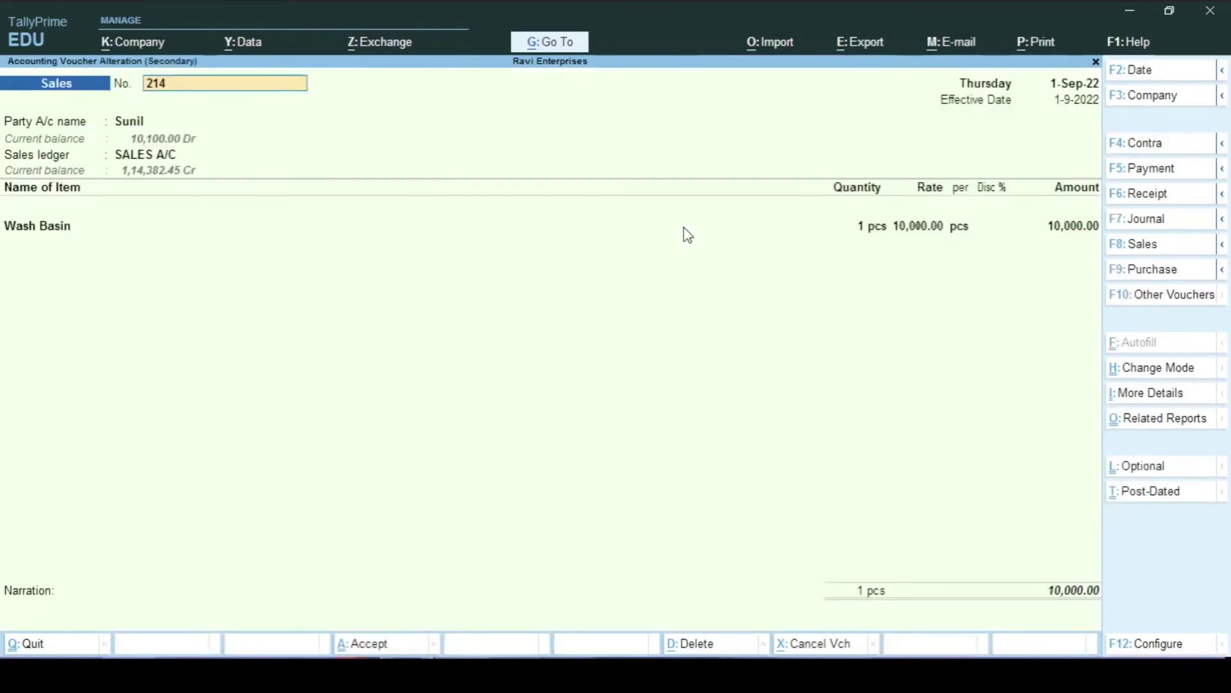
{"action": "key", "text": "Return"}
{"action": "key", "text": "Return"}
{"action": "key", "text": "Return"}
{"action": "key", "text": "Return"}
{"action": "key", "text": "Return"}
{"action": "key", "text": "Return"}
{"action": "key", "text": "Return"}
{"action": "key", "text": "Return"}
{"action": "key", "text": "Return"}
{"action": "key", "text": "Return"}
{"action": "key", "text": "Return"}
{"action": "key", "text": "Return"}
{"action": "key", "text": "Return"}
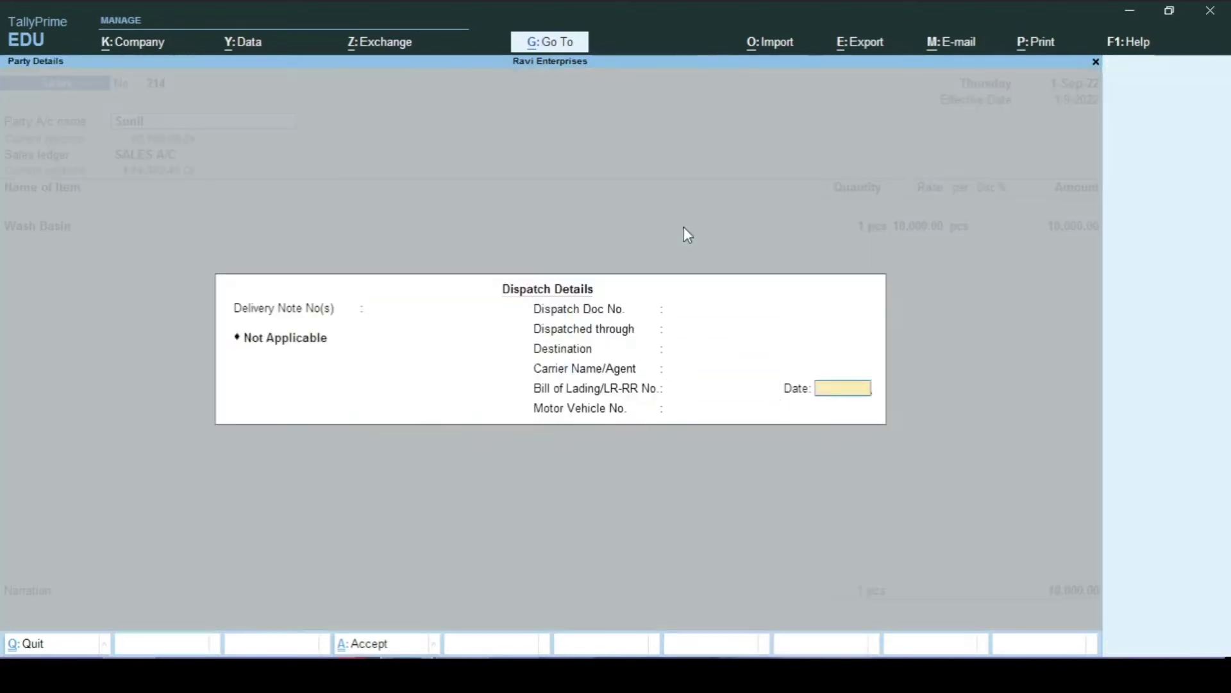
{"action": "key", "text": "Return"}
{"action": "key", "text": "Return"}
{"action": "key", "text": "Return"}
{"action": "key", "text": "Return"}
{"action": "key", "text": "Return"}
{"action": "key", "text": "Return"}
{"action": "key", "text": "Return"}
{"action": "key", "text": "Return"}
{"action": "key", "text": "Return"}
{"action": "key", "text": "Return"}
{"action": "key", "text": "Return"}
{"action": "key", "text": "Return"}
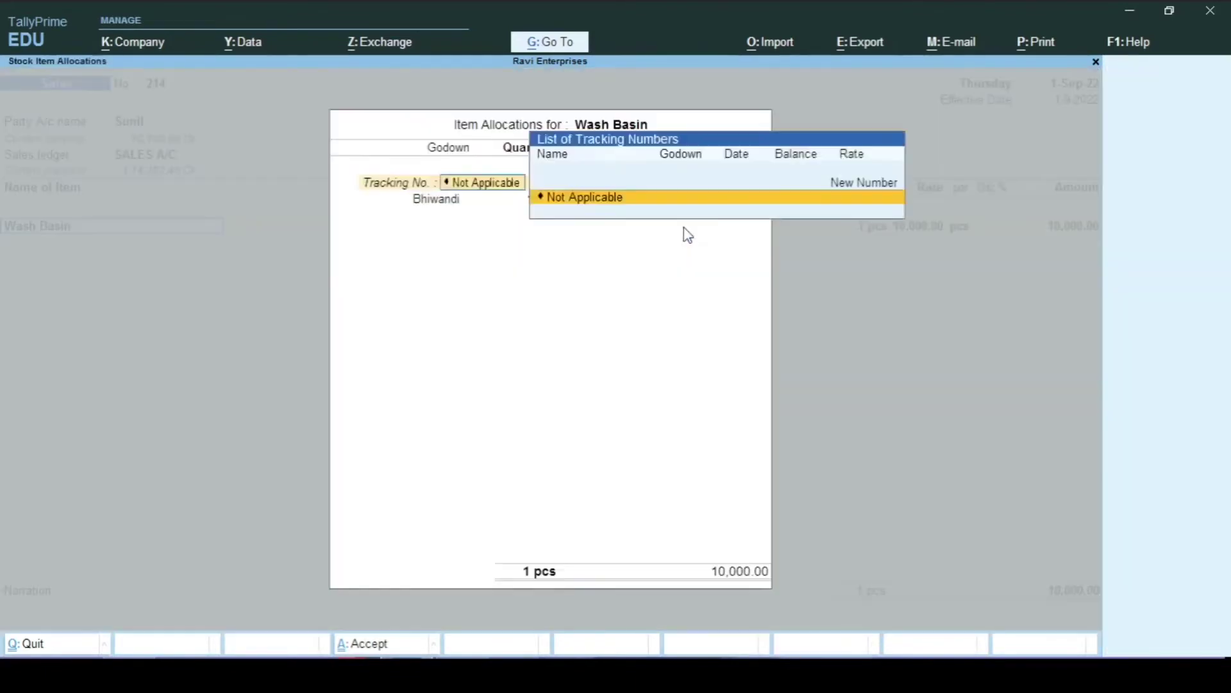
Keep the Wash Basin allocation and resave the sales voucher with its current entries.
{"action": "key", "text": "Return"}
{"action": "key", "text": "Return"}
{"action": "key", "text": "Return"}
{"action": "key", "text": "Return"}
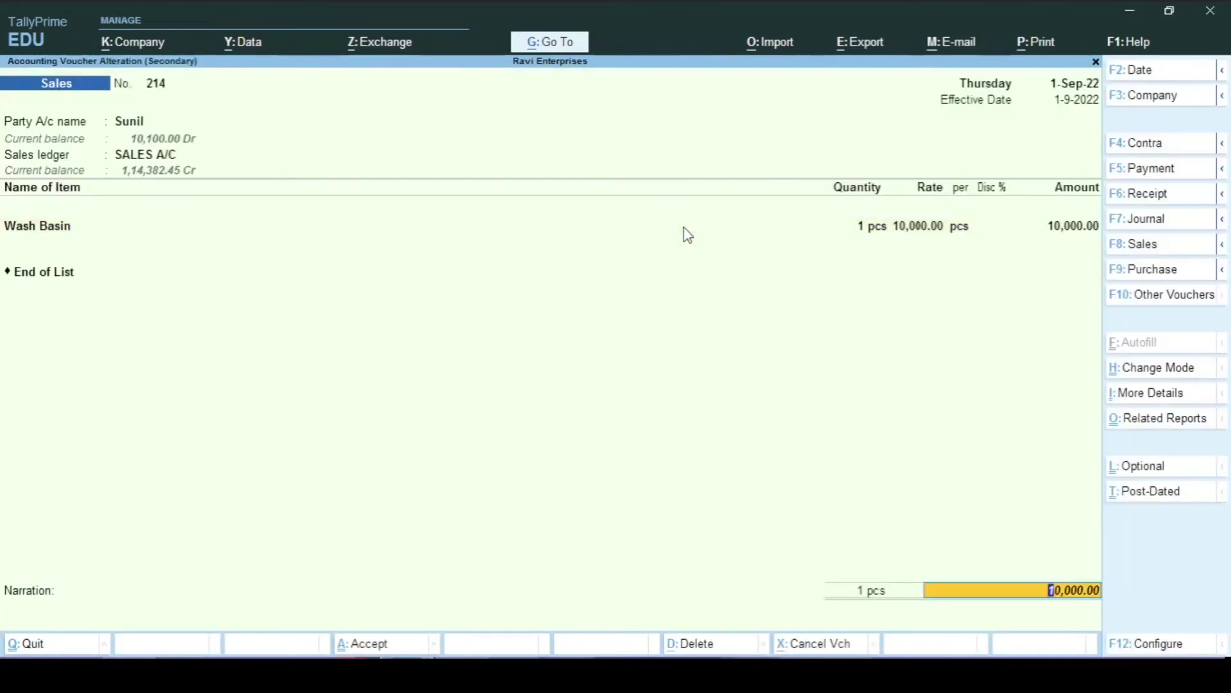
{"action": "key", "text": "Return"}
{"action": "key", "text": "Return"}
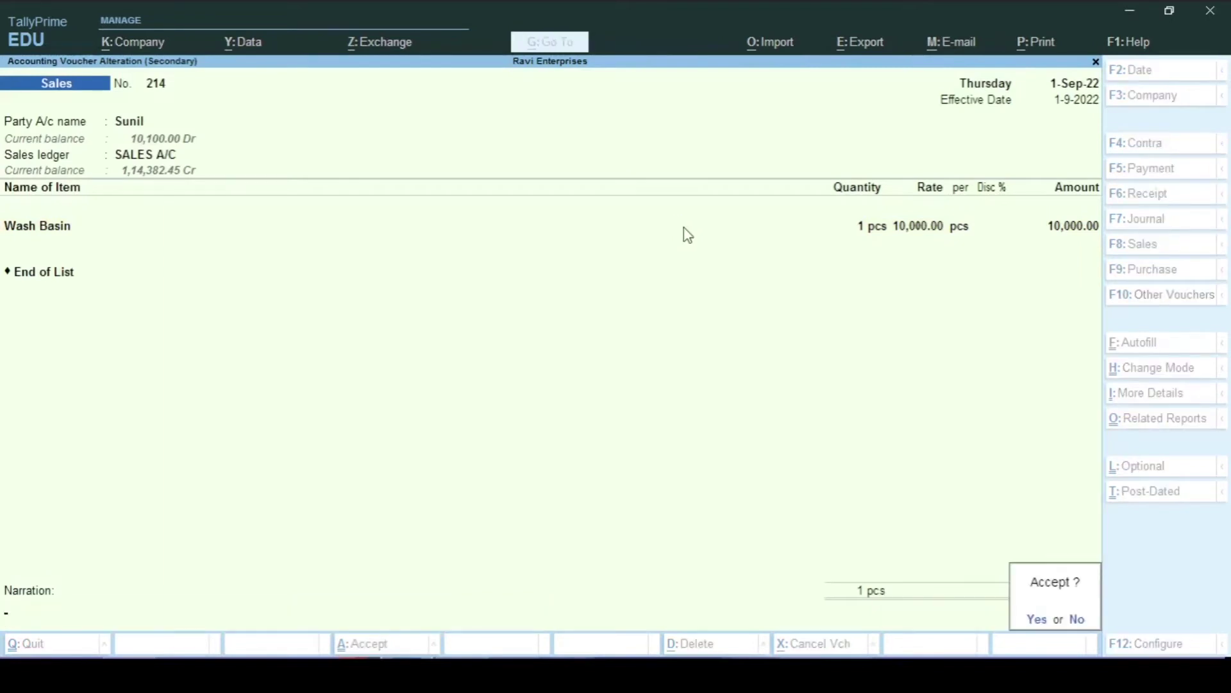
{"action": "key", "text": "Return"}
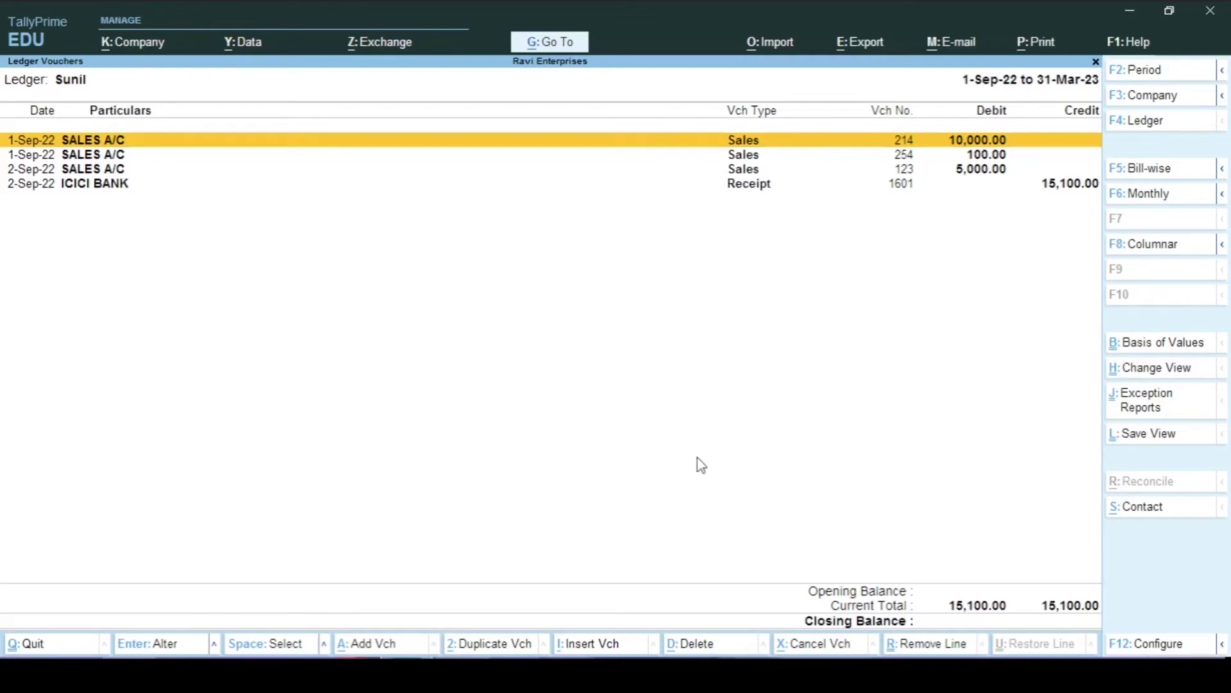
In the 10,000.00 sales voucher's configuration, set "Use default Bill-wise details for Bill Allocation" to No.
{"action": "key", "text": "Return"}
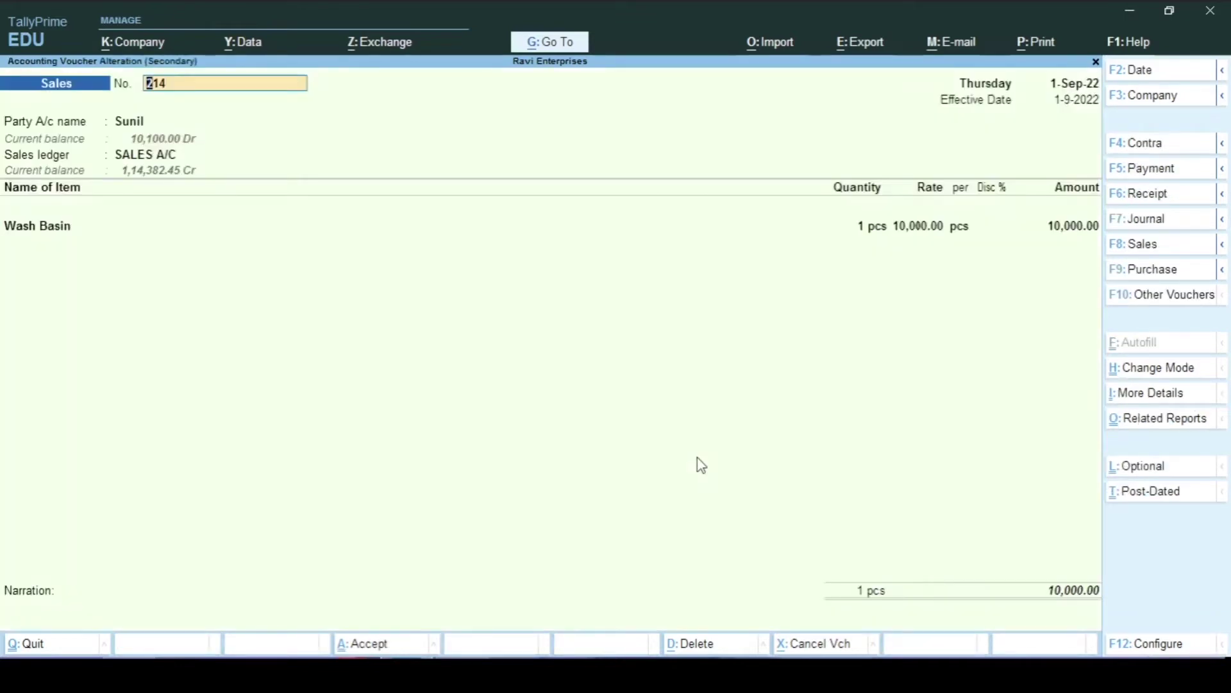
{"action": "left_click", "coordinate": [1138, 646]}
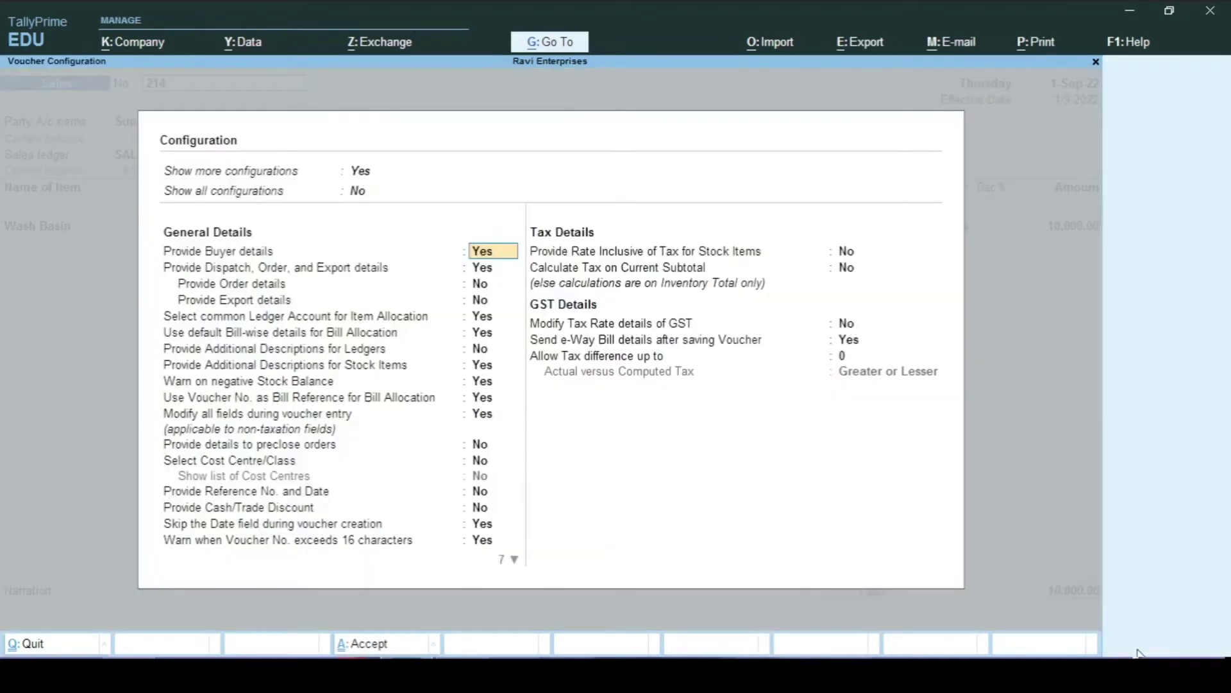
{"action": "key", "text": "Return"}
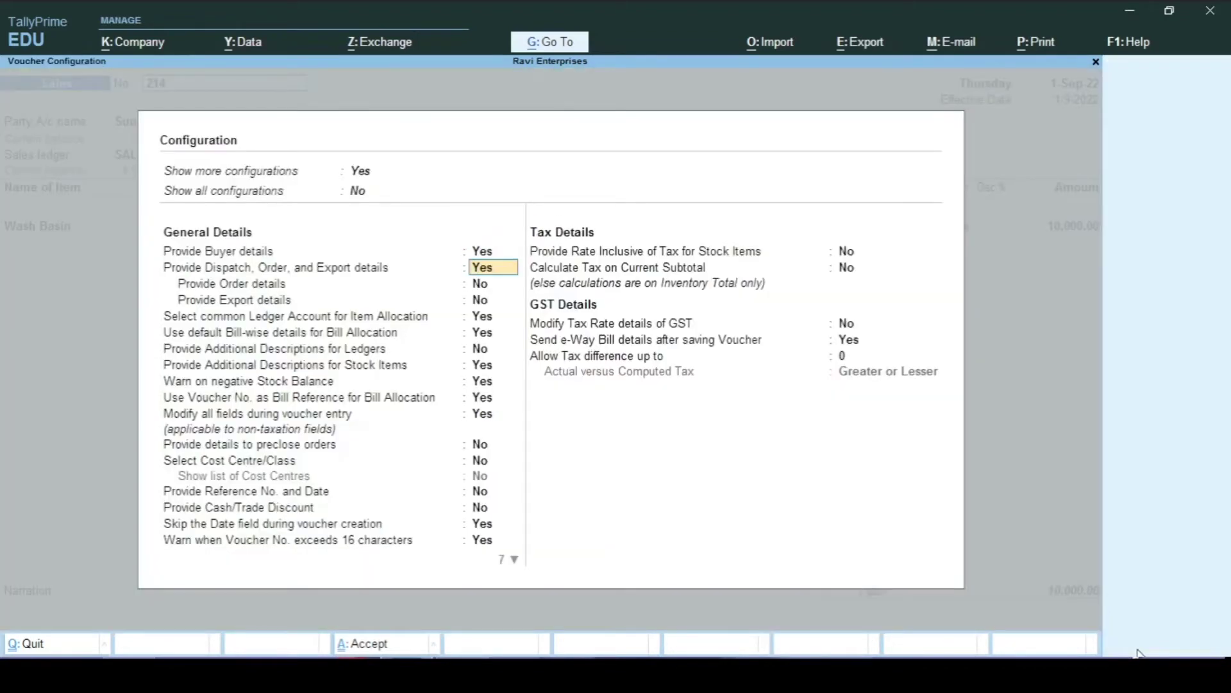
{"action": "key", "text": "Return"}
{"action": "key", "text": "Return"}
{"action": "key", "text": "Return"}
{"action": "key", "text": "Return"}
{"action": "key", "text": "Return"}
{"action": "key", "text": "Return"}
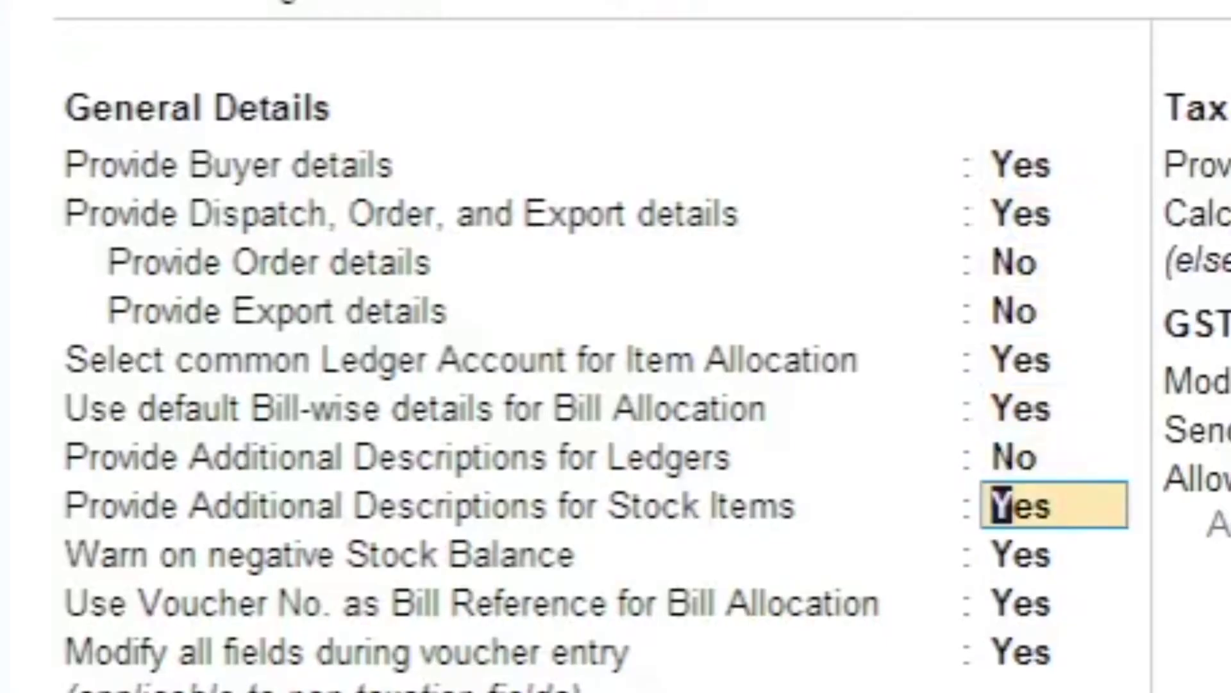
{"action": "key", "text": "Up"}
{"action": "key", "text": "Up"}
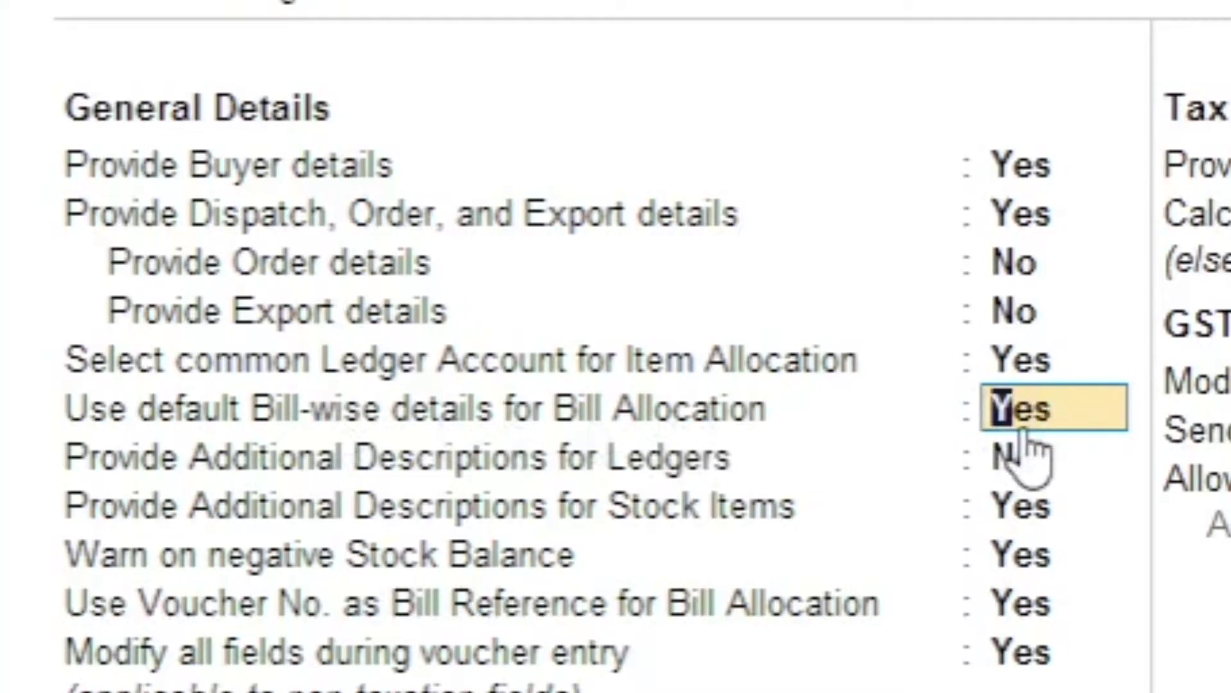
{"action": "key", "text": "n"}
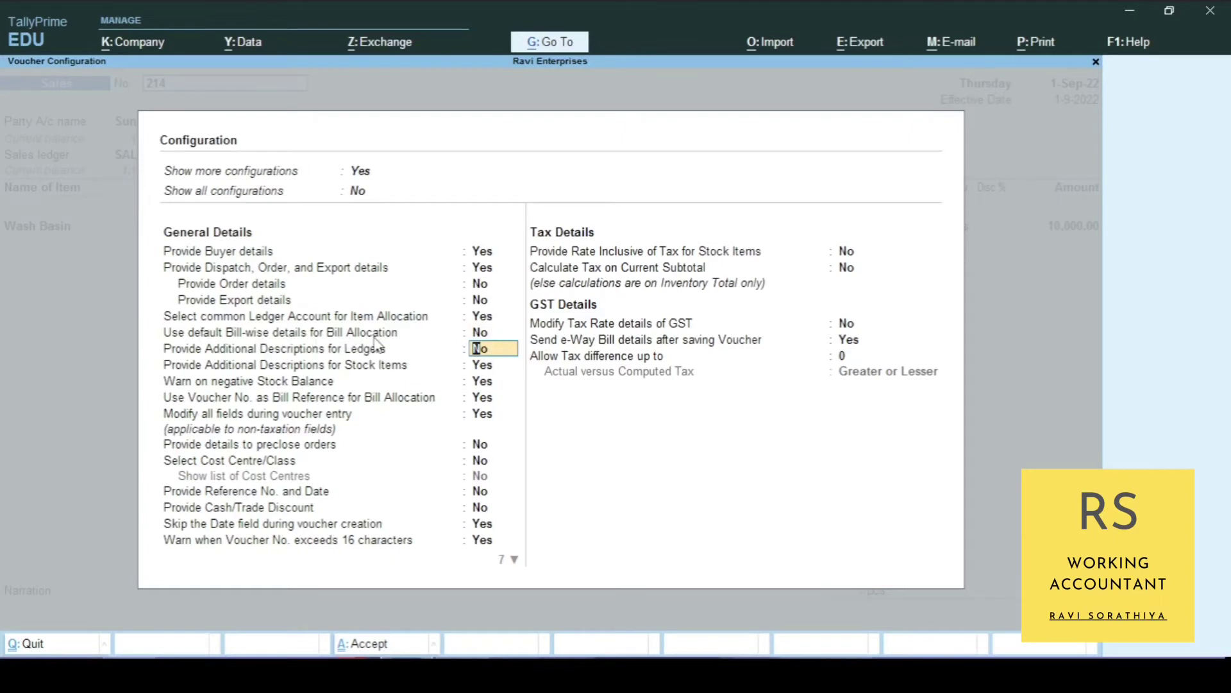
Accept the voucher configuration and keep the 10,000.00 sales voucher's existing number and date.
{"action": "key", "text": "ctrl"}
{"action": "key", "text": "ctrl+a"}
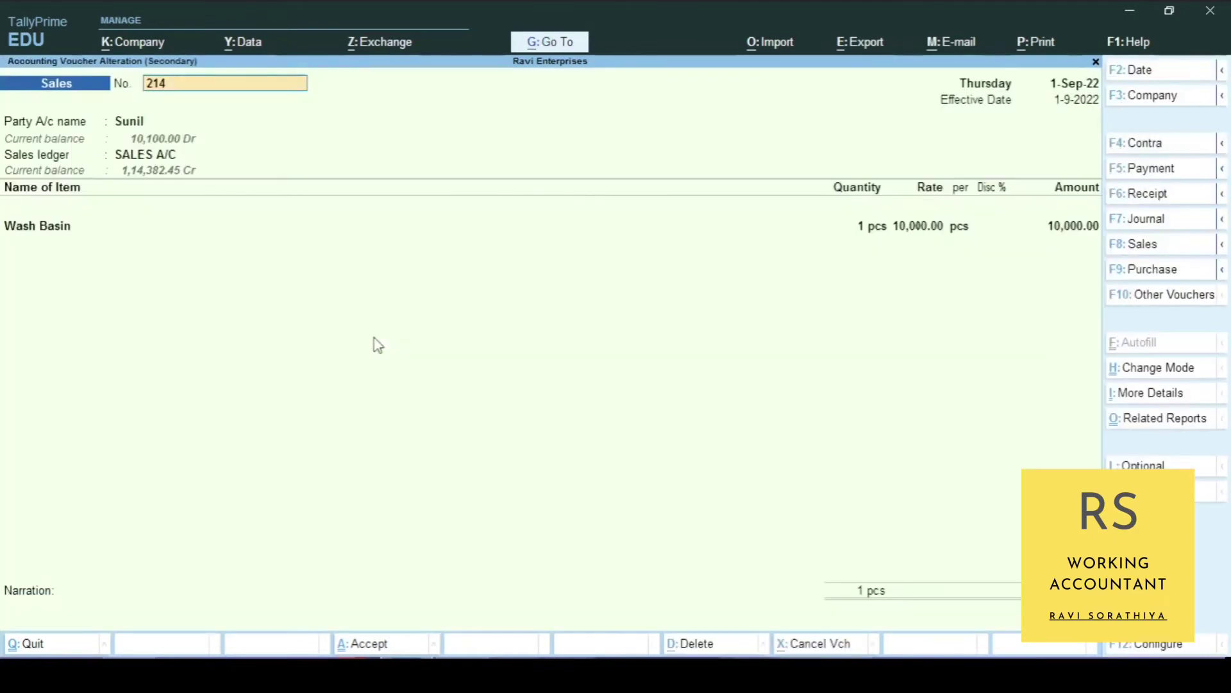
{"action": "key", "text": "Return"}
{"action": "key", "text": "Return"}
{"action": "key", "text": "Return"}
{"action": "key", "text": "Return"}
{"action": "key", "text": "Return"}
{"action": "key", "text": "Return"}
{"action": "key", "text": "Return"}
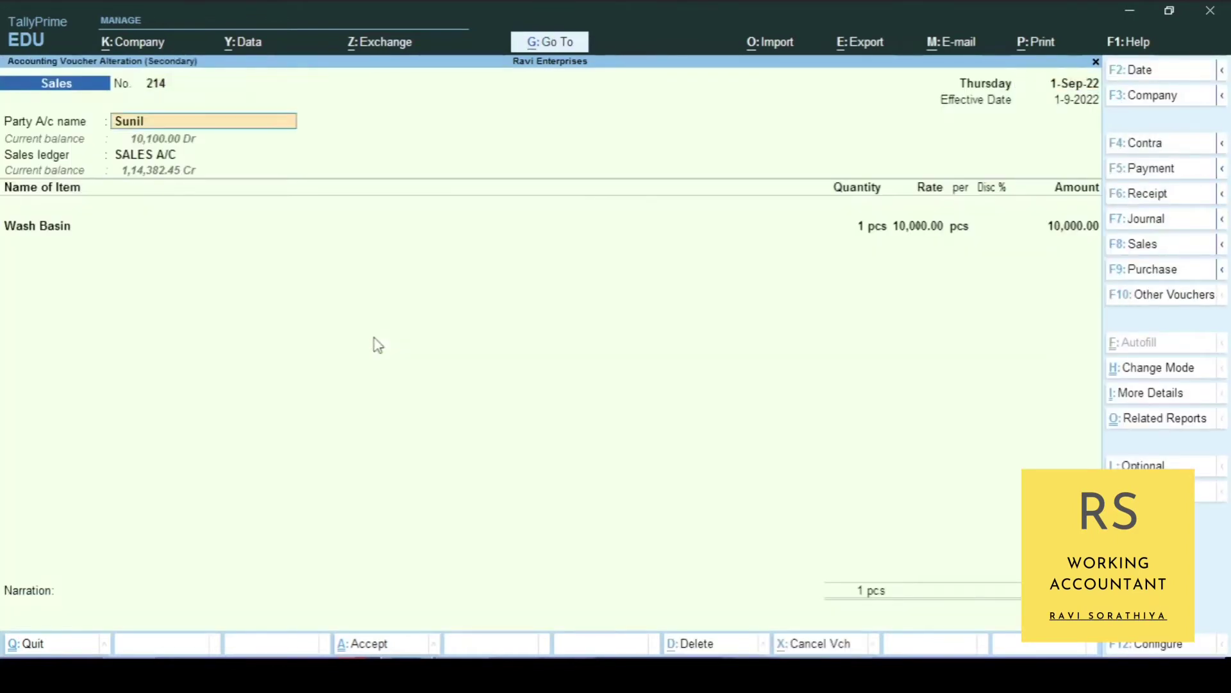
Keep the party account, leave the dispatch details blank, and accept the party details with Maharashtra as place of supply.
{"action": "key", "text": "Return"}
{"action": "key", "text": "Return"}
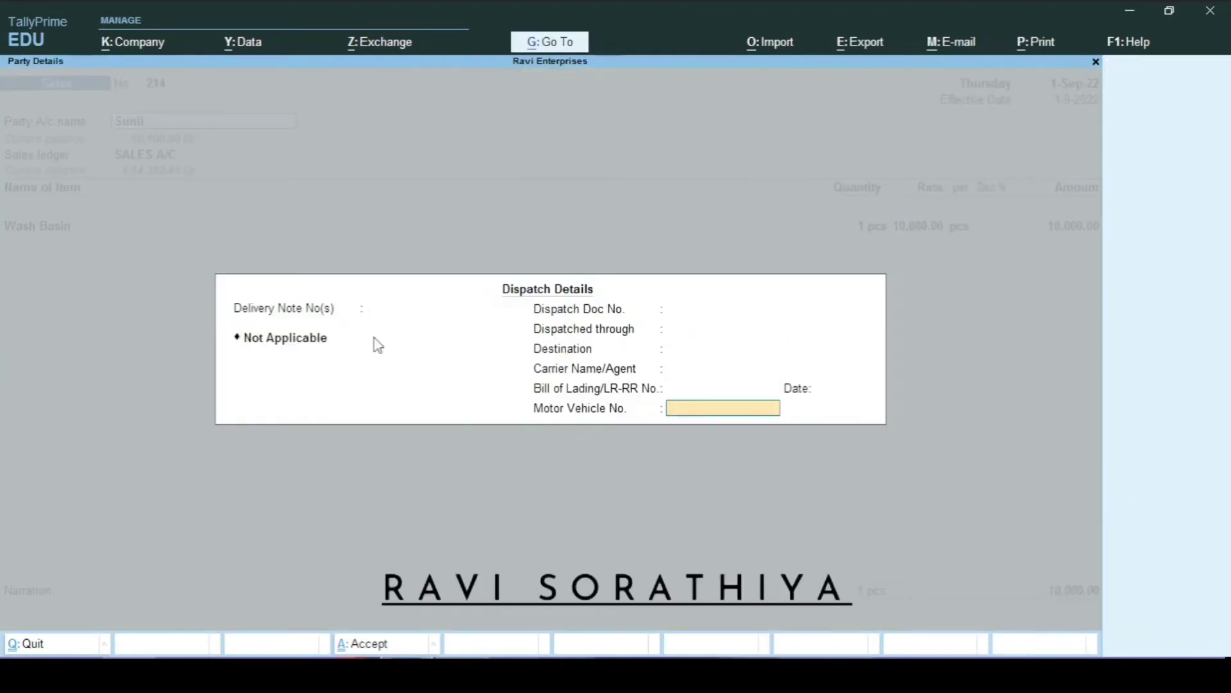
{"action": "key", "text": "Return"}
{"action": "key", "text": "Return"}
{"action": "key", "text": "Return"}
{"action": "key", "text": "Return"}
{"action": "key", "text": "Return"}
{"action": "key", "text": "Return"}
{"action": "key", "text": "Return"}
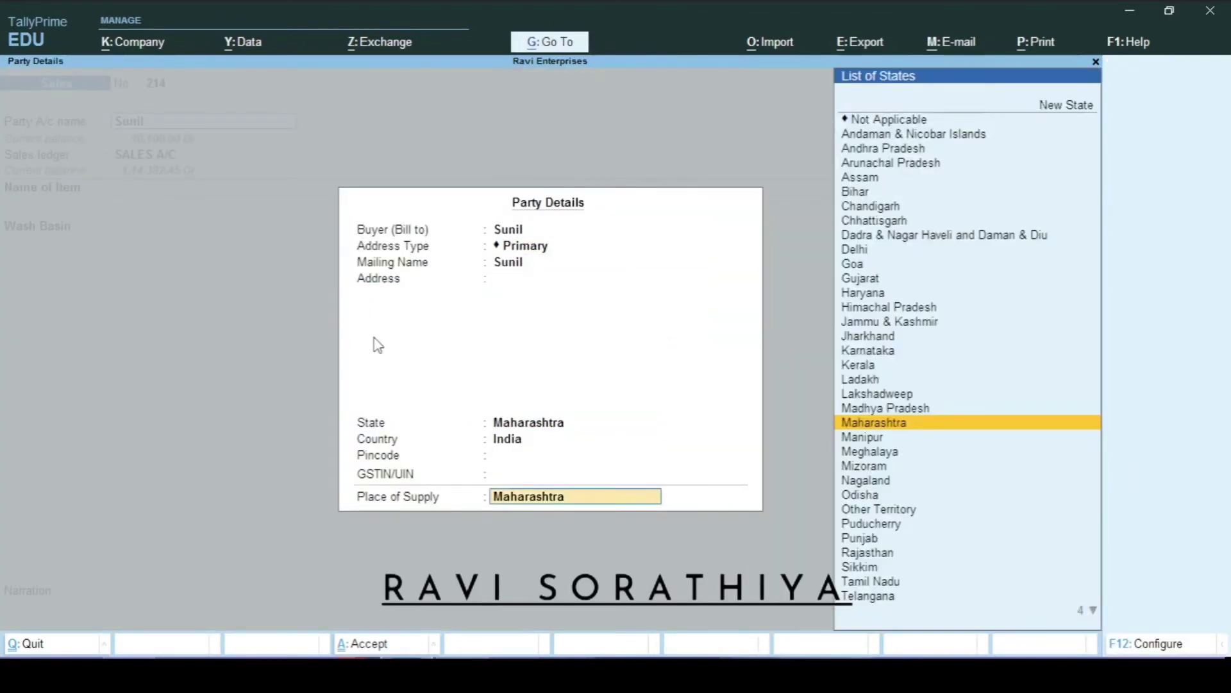
{"action": "key", "text": "Return"}
Keep the sales ledger and the Wash Basin allocation of 1 pcs at 10,000.00 from the Bhiwandi godown.
{"action": "key", "text": "Return"}
{"action": "key", "text": "Return"}
{"action": "key", "text": "Return"}
{"action": "key", "text": "Return"}
{"action": "key", "text": "Return"}
{"action": "key", "text": "Return"}
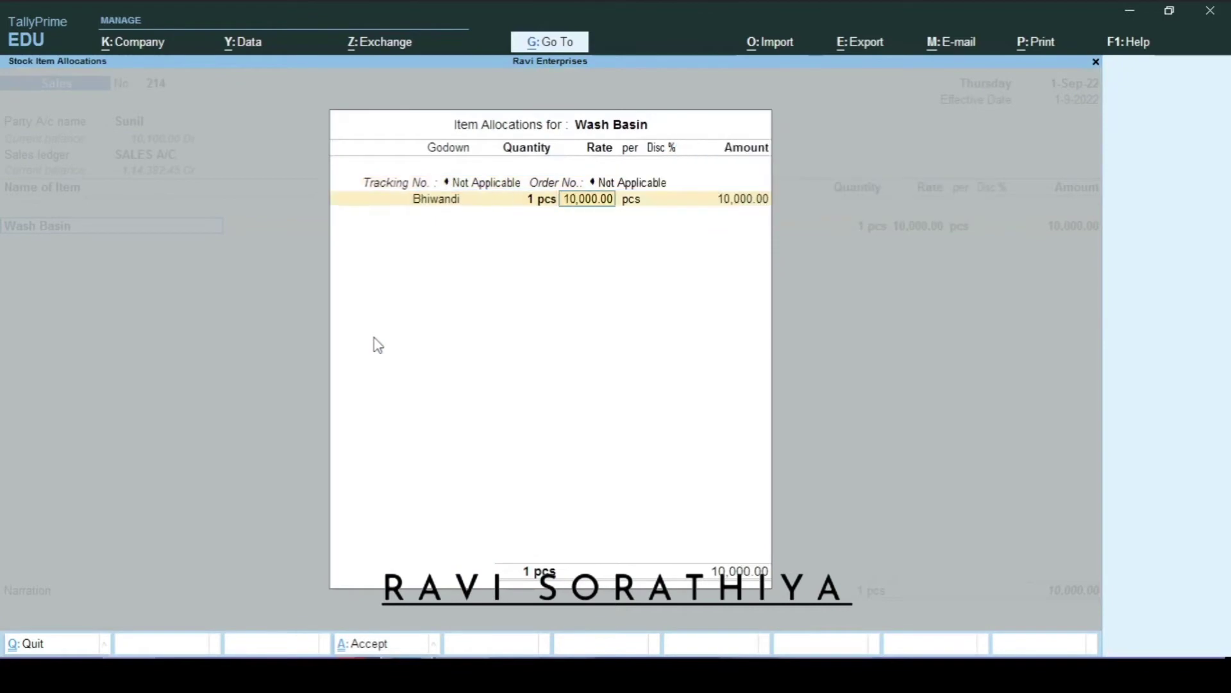
{"action": "key", "text": "Return"}
{"action": "key", "text": "Return"}
{"action": "key", "text": "Return"}
{"action": "key", "text": "Return"}
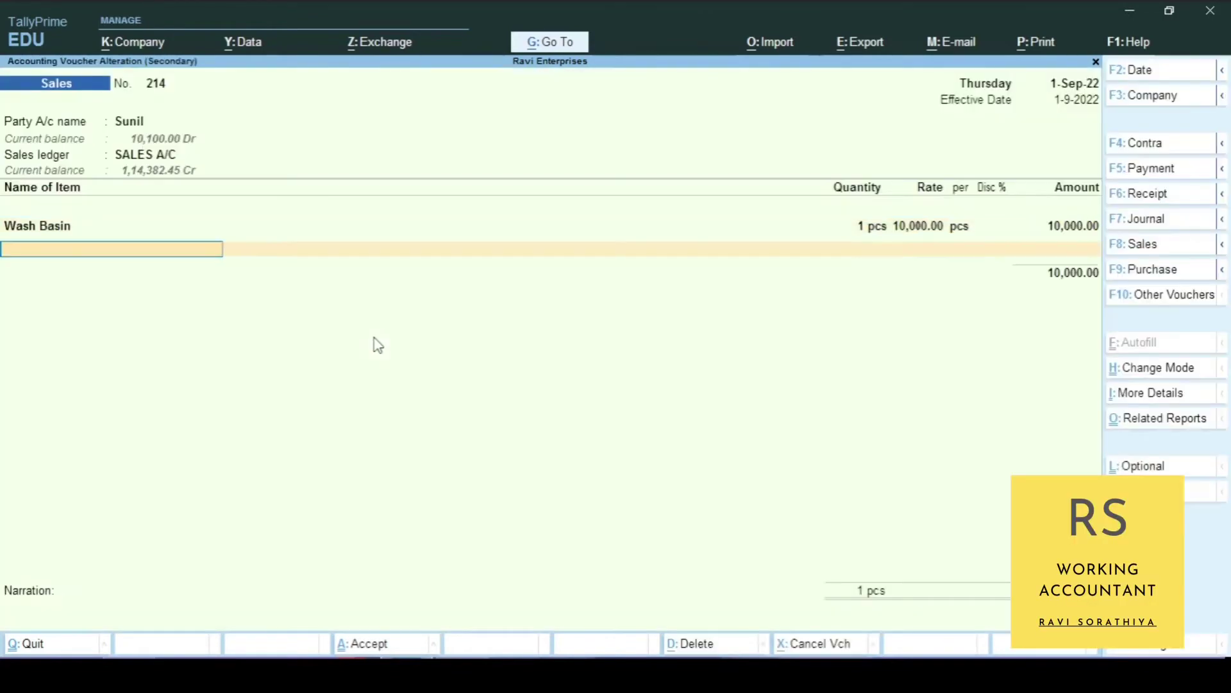
Allocate the 10,000.00 Dr sale as New Ref 214 in the bill-wise details and save the voucher.
{"action": "key", "text": "Return"}
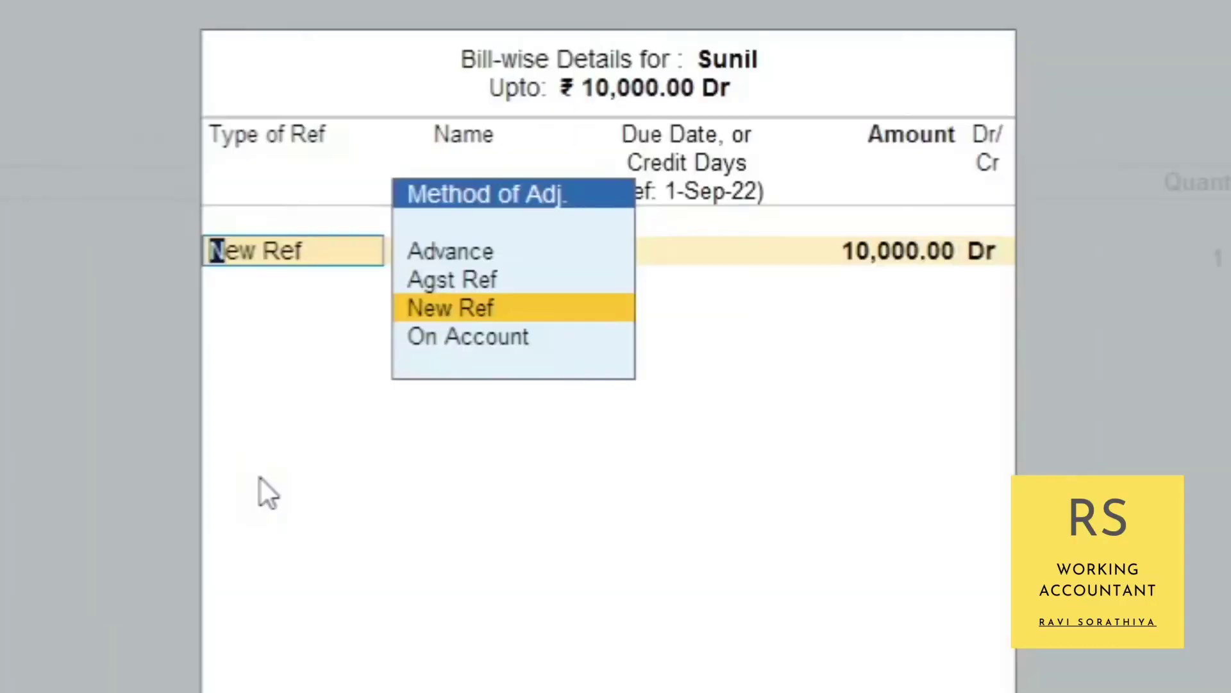
{"action": "key", "text": "Return"}
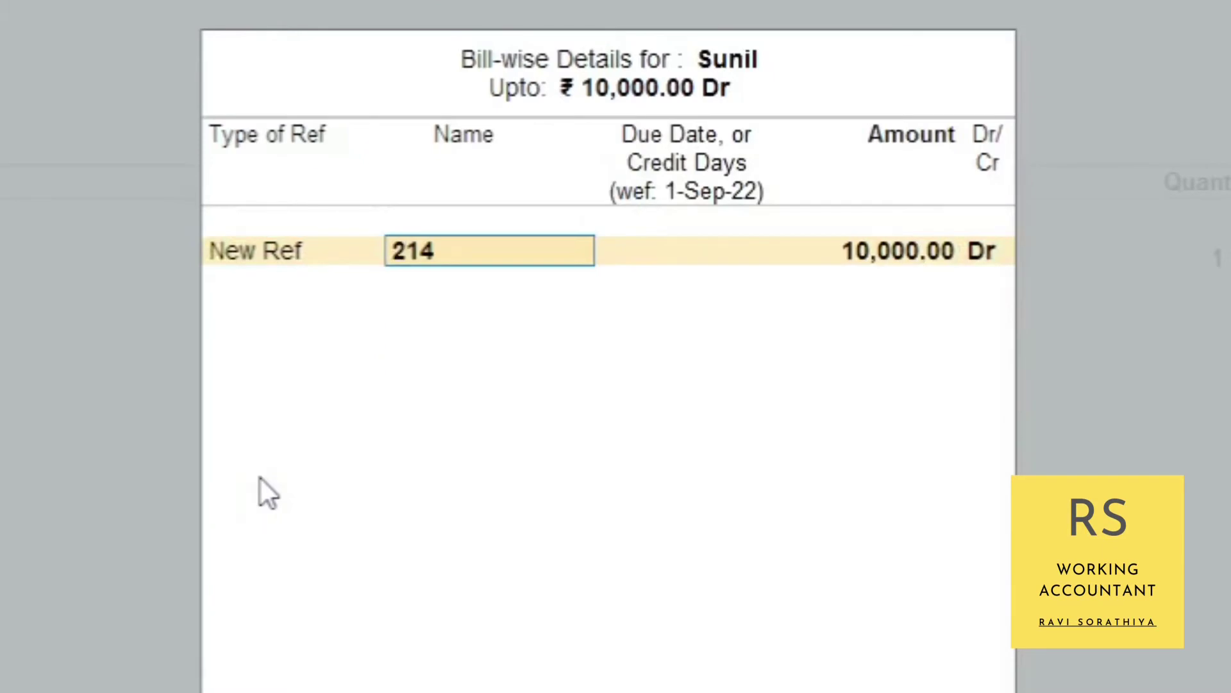
{"action": "key", "text": "Return"}
{"action": "key", "text": "Return"}
{"action": "key", "text": "Return"}
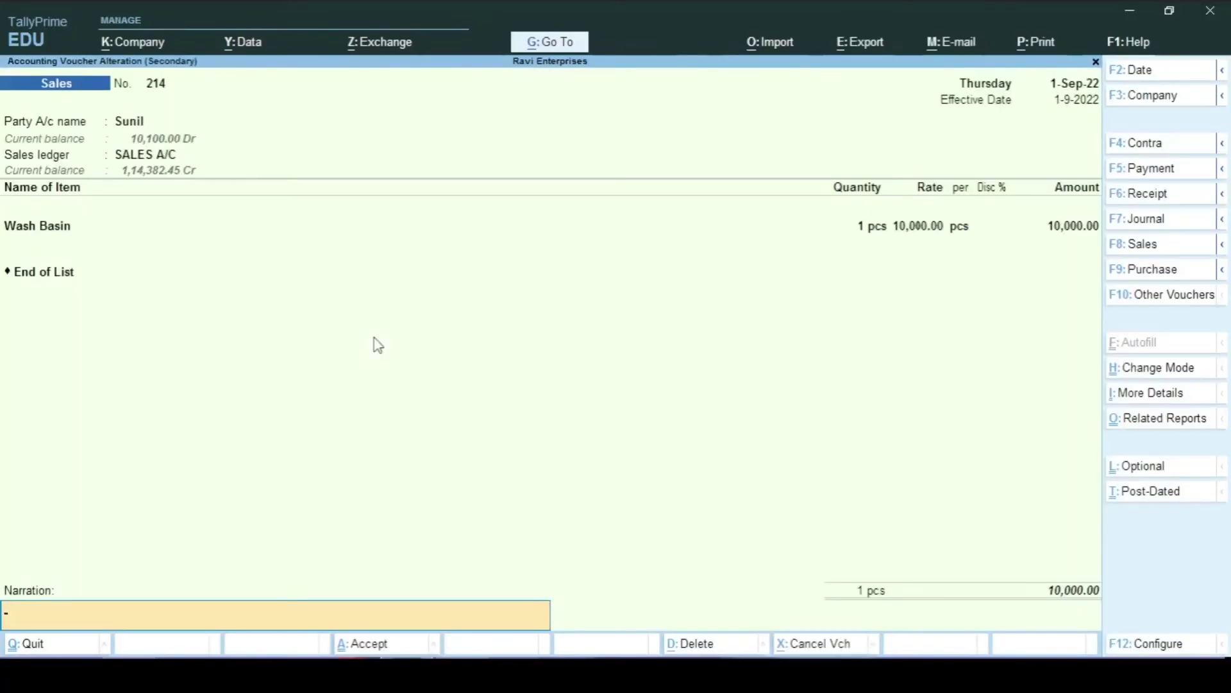
{"action": "key", "text": "Return"}
{"action": "key", "text": "Return"}
{"action": "key", "text": "Return"}
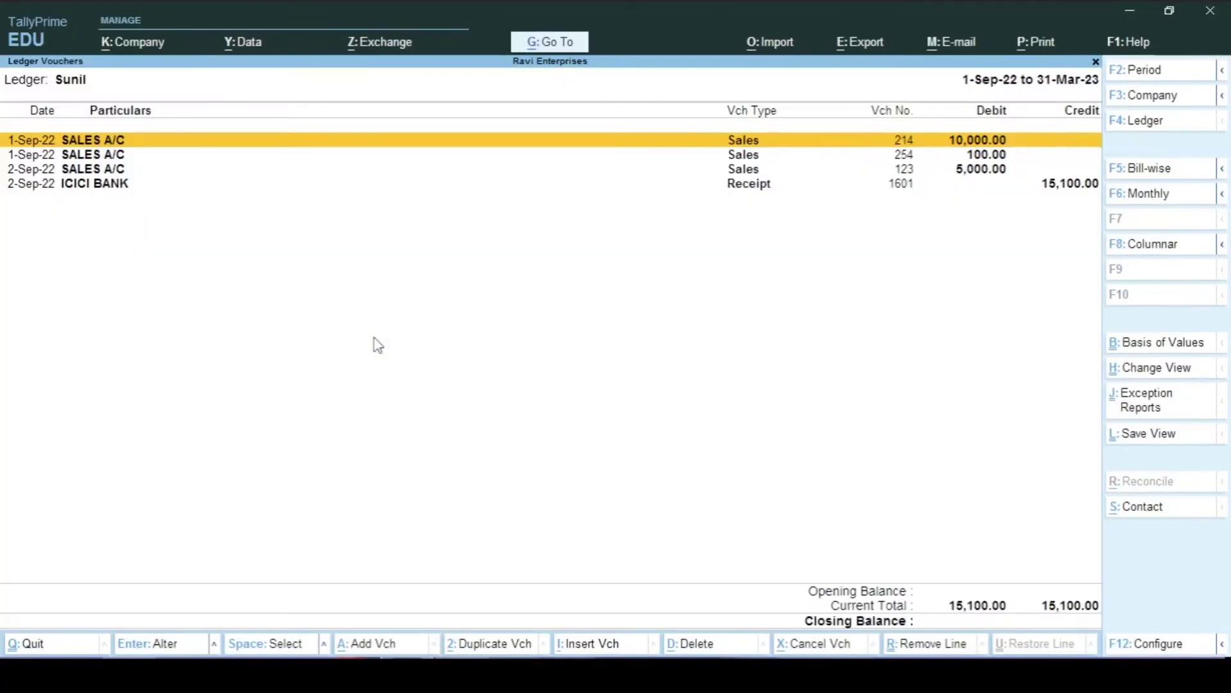
Open the 100.00 sales voucher from the customer's ledger and accept its dispatch and party details unchanged.
{"action": "key", "text": "Down"}
{"action": "key", "text": "Return"}
{"action": "key", "text": "Return"}
{"action": "key", "text": "Return"}
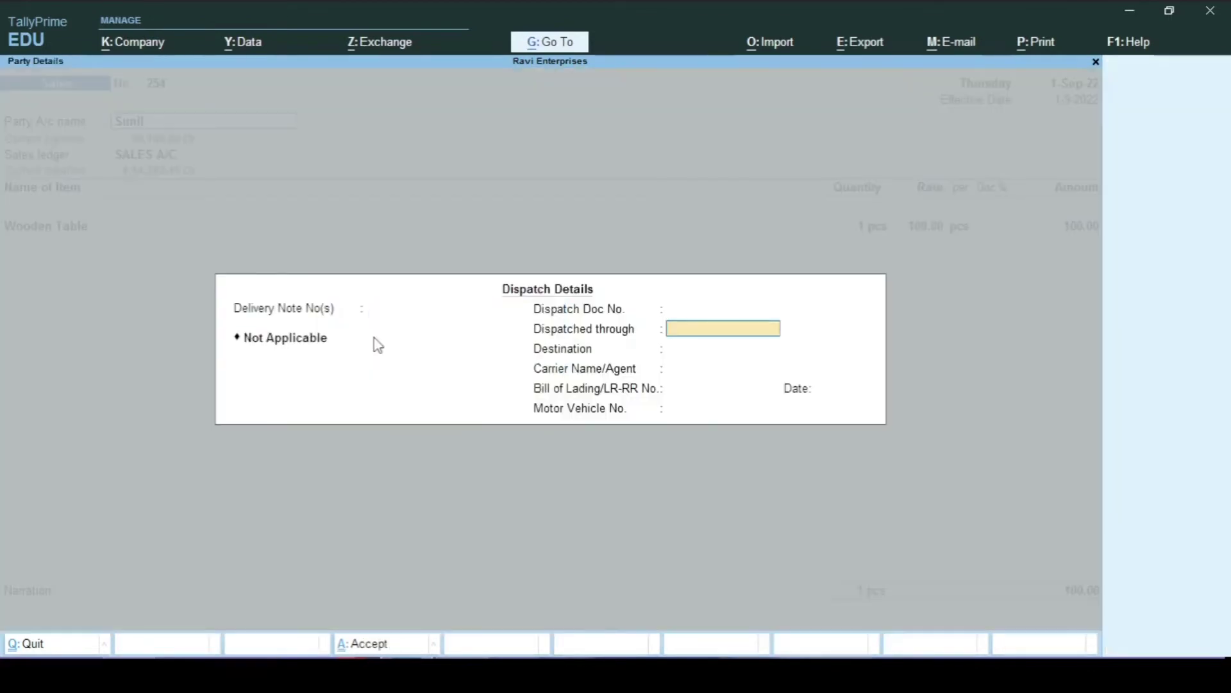
{"action": "key", "text": "Return"}
{"action": "key", "text": "ctrl+a"}
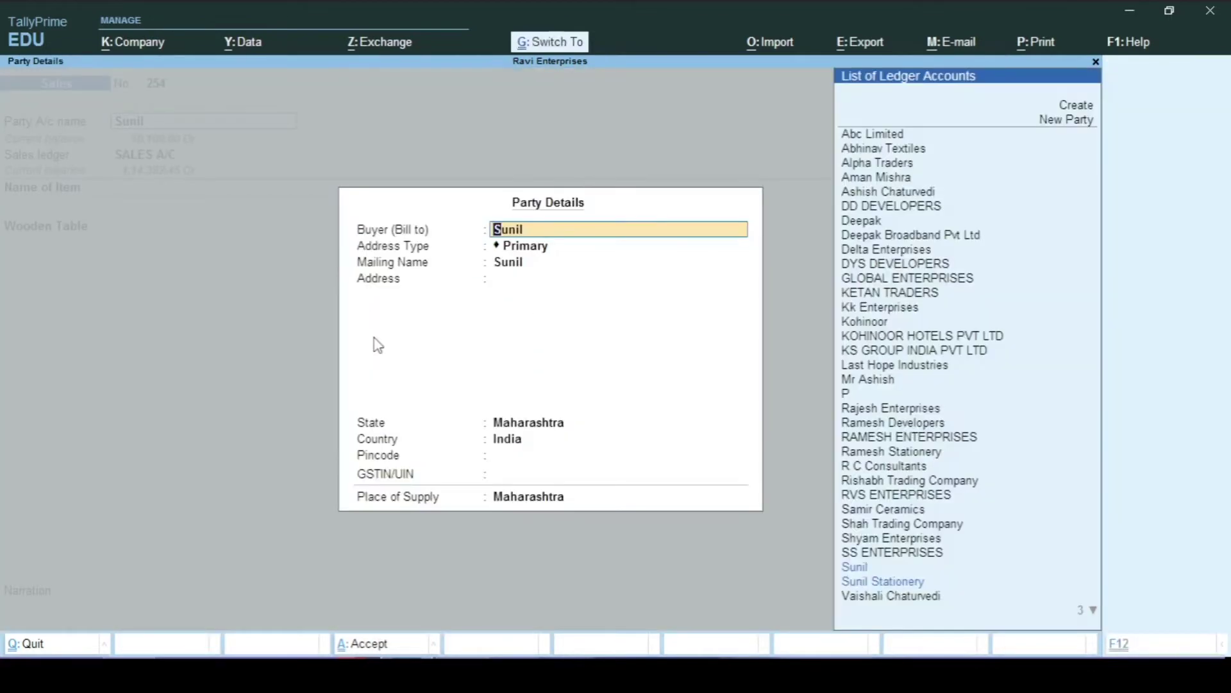
{"action": "key", "text": "ctrl+a"}
Keep the Wooden Table allocation of 1 pcs at 100.00 from the Bhiwandi godown and finish the item list.
{"action": "key", "text": "Return"}
{"action": "key", "text": "Return"}
{"action": "key", "text": "Return"}
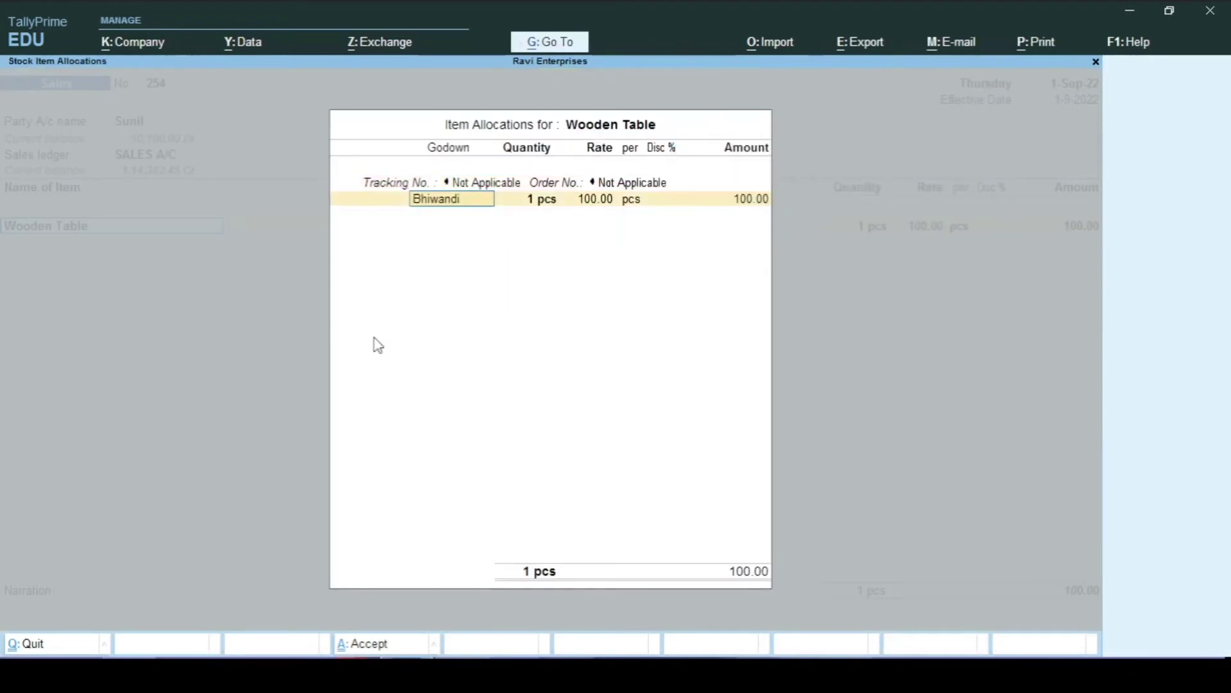
{"action": "key", "text": "Return"}
{"action": "key", "text": "Return"}
{"action": "key", "text": "Return"}
{"action": "key", "text": "Return"}
{"action": "key", "text": "Return"}
{"action": "key", "text": "Return"}
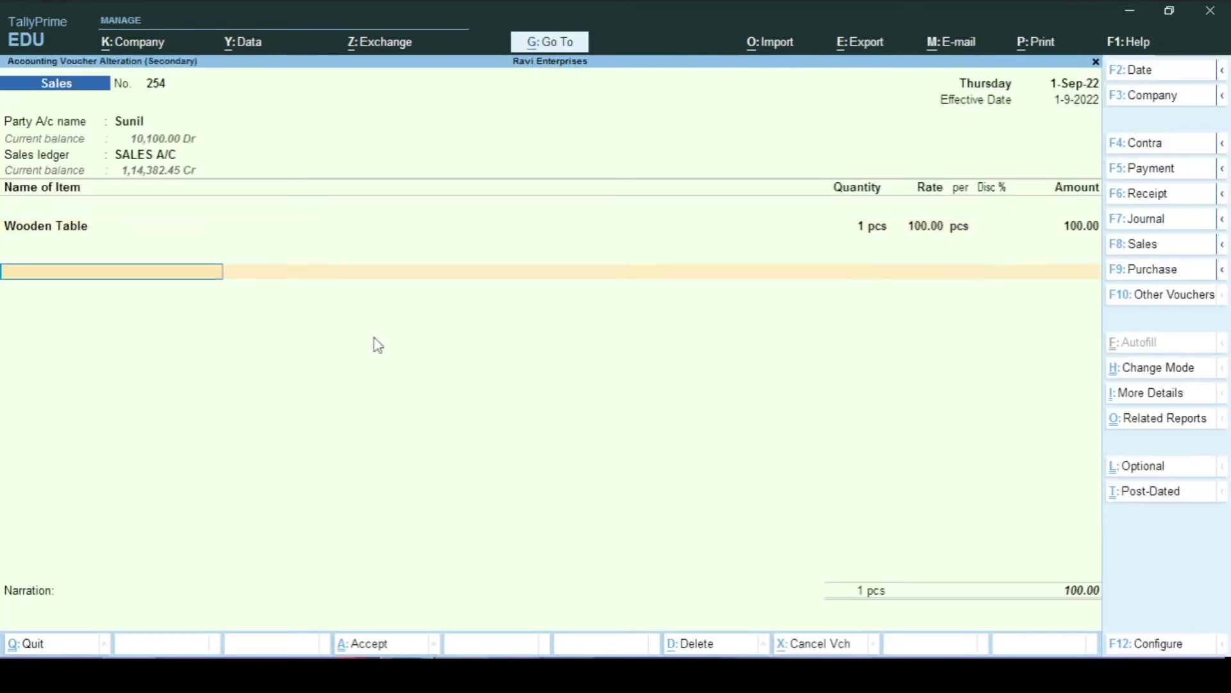
Allocate the 100.00 Dr sale as New Ref 254 in the bill-wise details and save the voucher.
{"action": "key", "text": "Return"}
{"action": "key", "text": "Return"}
{"action": "key", "text": "Return"}
{"action": "key", "text": "Return"}
{"action": "key", "text": "Return"}
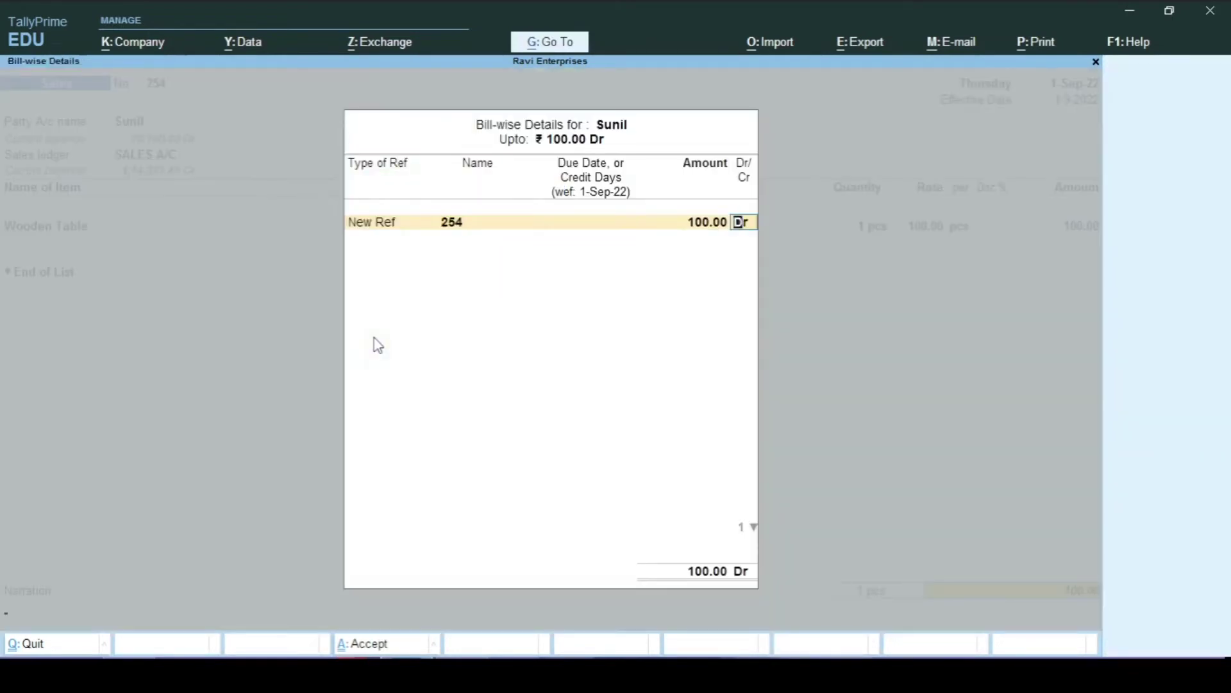
{"action": "key", "text": "Return"}
{"action": "key", "text": "Return"}
{"action": "key", "text": "Return"}
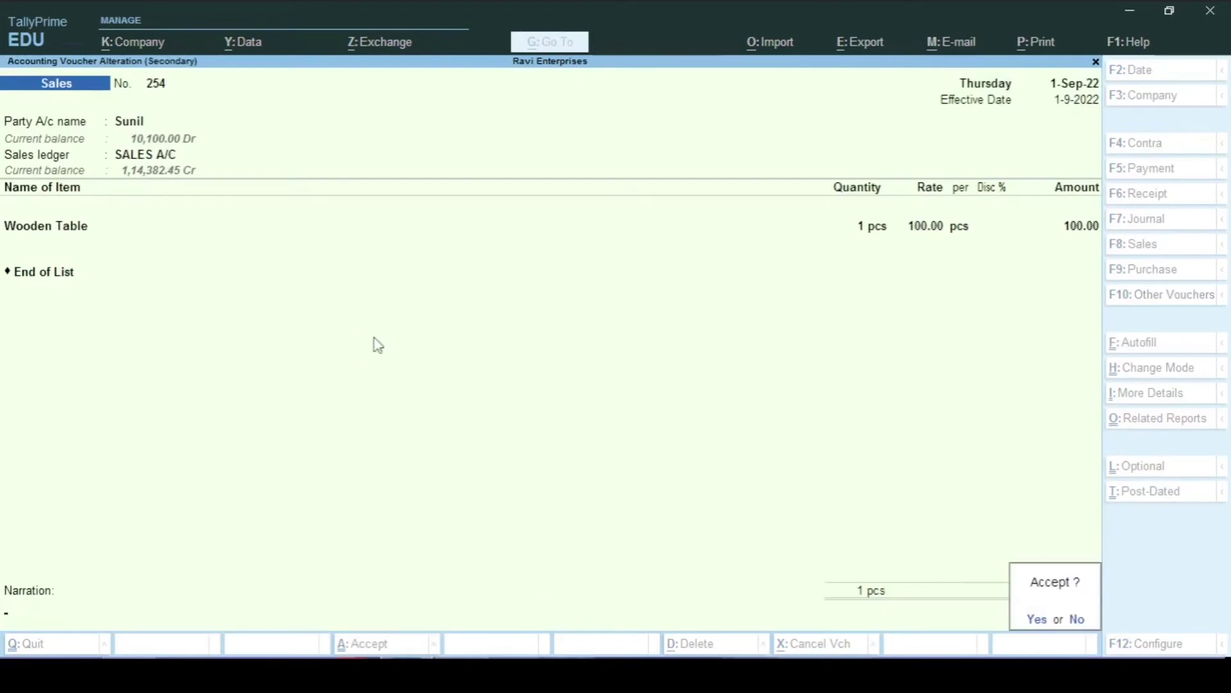
{"action": "key", "text": "Return"}
Open the 5,000.00 sales voucher dated 2-Sep-22 for alteration and keep its existing voucher number.
{"action": "key", "text": "Return"}
{"action": "key", "text": "Return"}
{"action": "key", "text": "Return"}
{"action": "key", "text": "Return"}
{"action": "key", "text": "Return"}
{"action": "key", "text": "Return"}
{"action": "key", "text": "Return"}
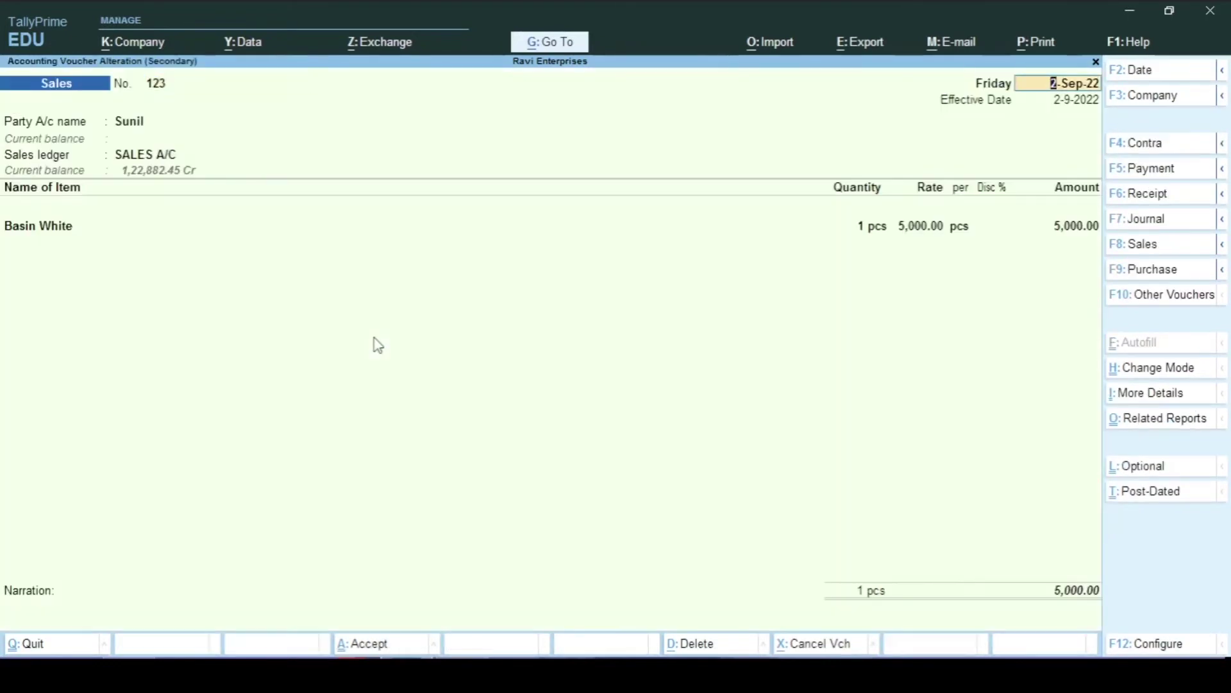
Keep the 5,000.00 sales voucher's date and party account, and leave its dispatch details blank.
{"action": "key", "text": "Return"}
{"action": "key", "text": "Return"}
{"action": "key", "text": "Return"}
{"action": "key", "text": "Return"}
{"action": "key", "text": "Return"}
{"action": "key", "text": "Return"}
{"action": "key", "text": "Return"}
{"action": "key", "text": "Return"}
{"action": "key", "text": "Return"}
{"action": "key", "text": "Return"}
{"action": "key", "text": "Return"}
{"action": "key", "text": "Return"}
{"action": "key", "text": "Return"}
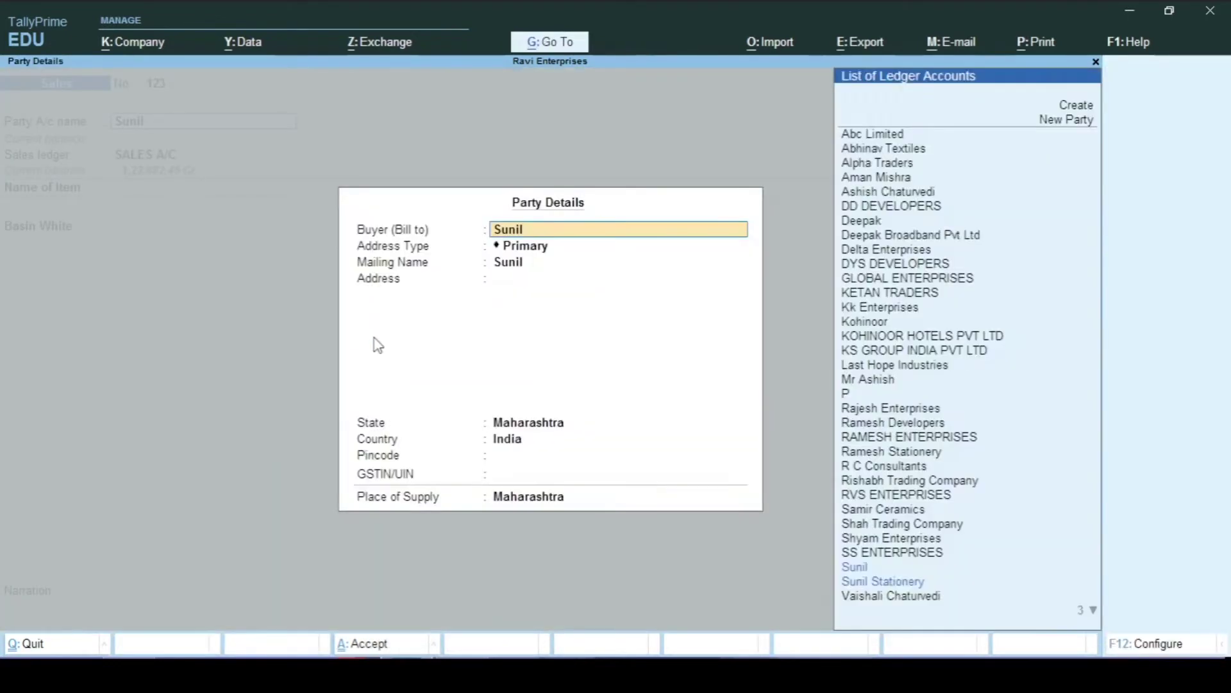
Accept the party details and keep the Basin White item line of 1 pcs at 5,000.00.
{"action": "key", "text": "Return"}
{"action": "key", "text": "Return"}
{"action": "key", "text": "Return"}
{"action": "key", "text": "Return"}
{"action": "key", "text": "Return"}
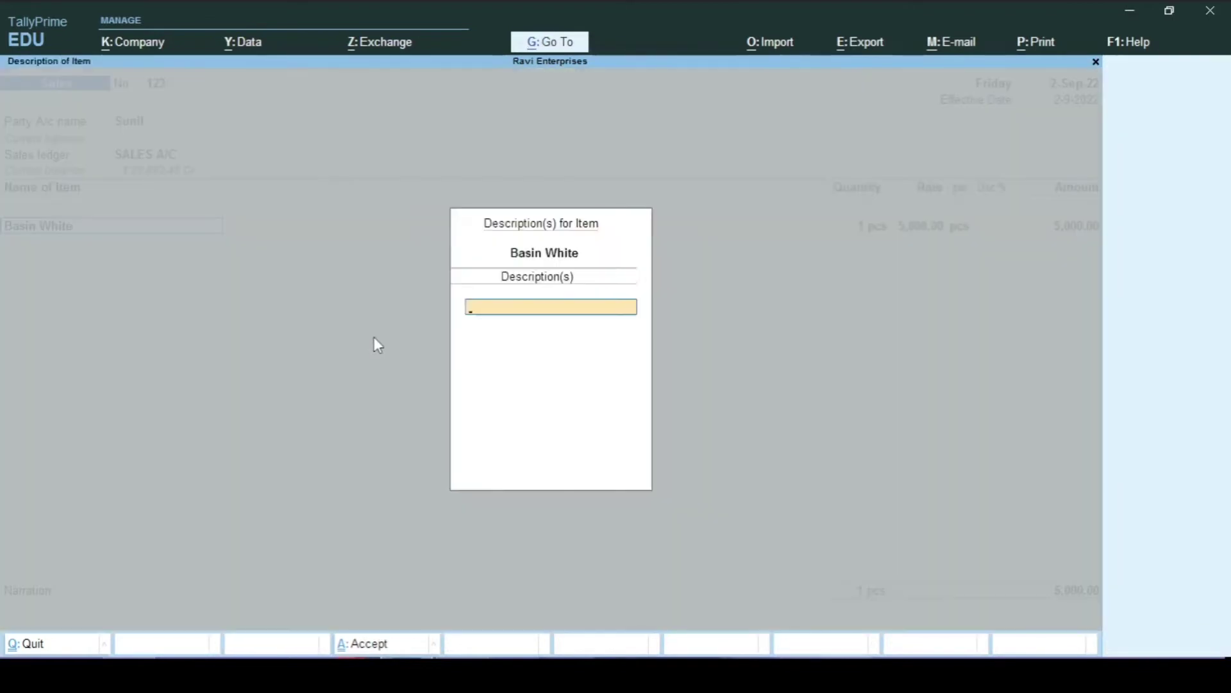
{"action": "key", "text": "Return"}
{"action": "key", "text": "Return"}
{"action": "key", "text": "Return"}
{"action": "key", "text": "Return"}
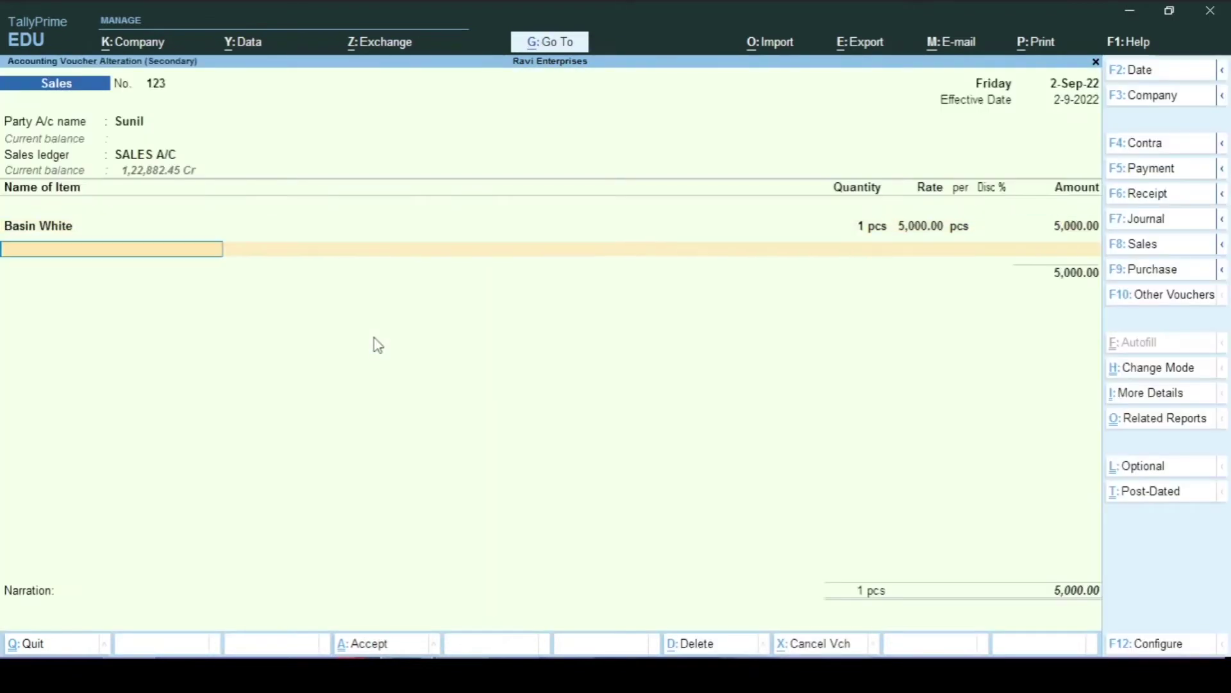
Allocate the 5,000.00 Dr sale as New Ref 123 in the bill-wise details and save the voucher.
{"action": "key", "text": "Return"}
{"action": "key", "text": "Return"}
{"action": "key", "text": "Return"}
{"action": "key", "text": "Return"}
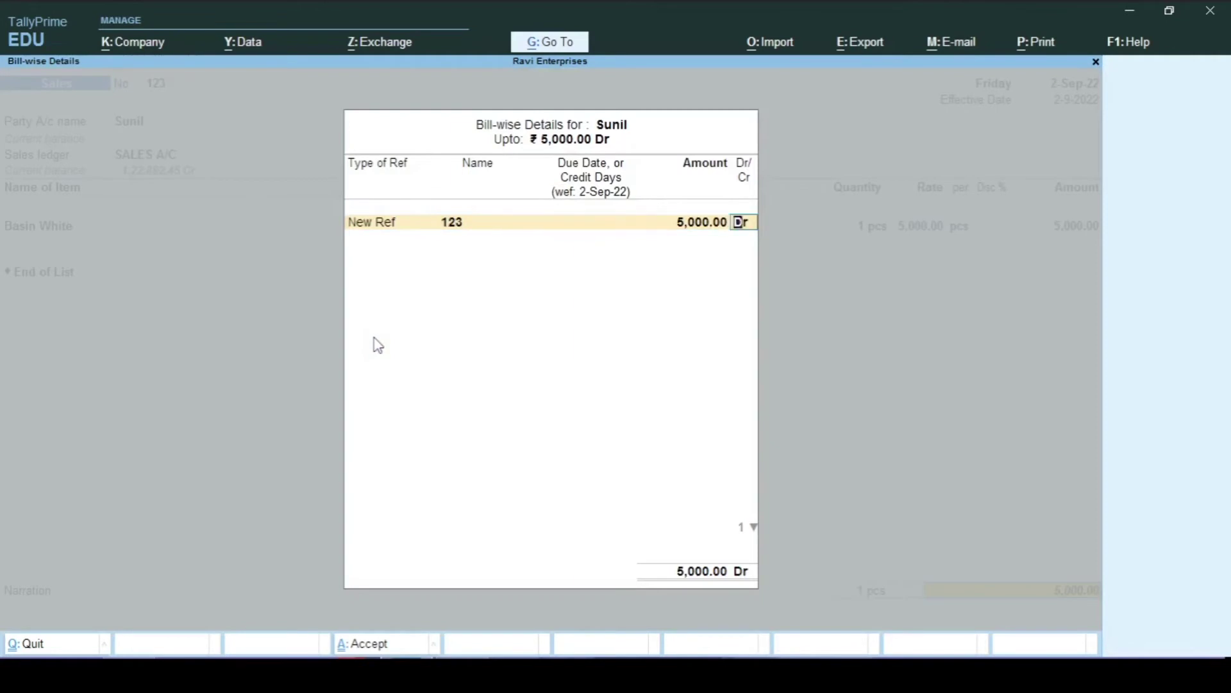
{"action": "key", "text": "Return"}
{"action": "key", "text": "Return"}
{"action": "key", "text": "Return"}
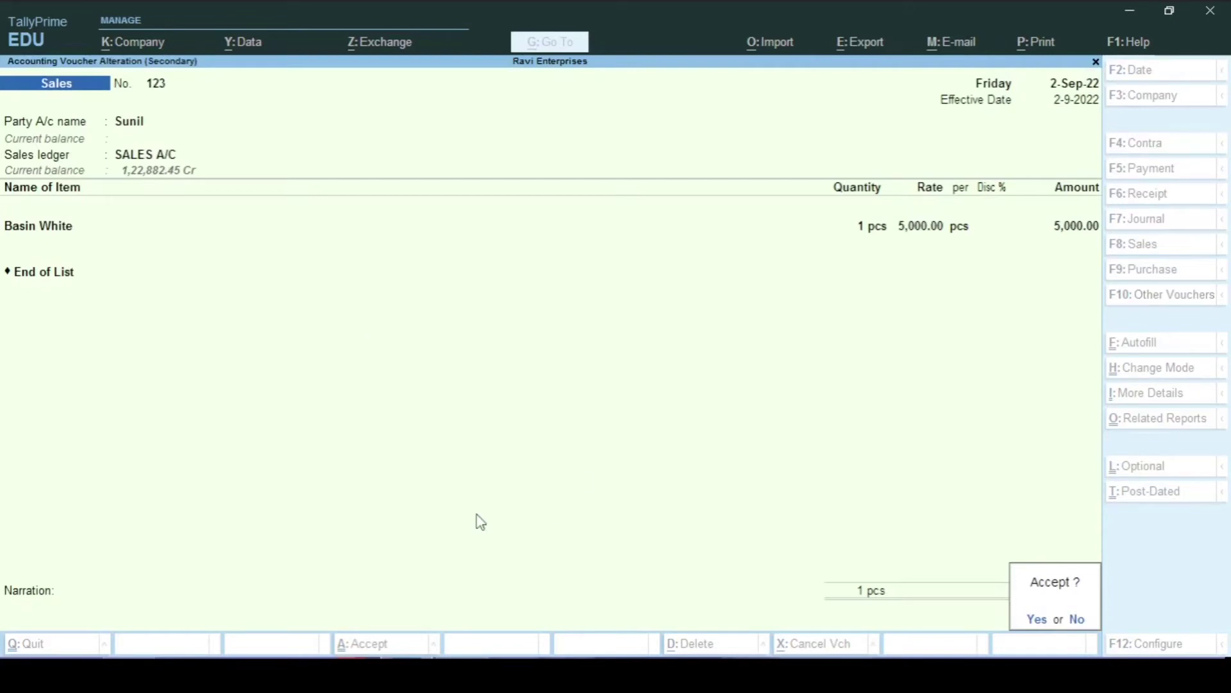
{"action": "key", "text": "Return"}
Open the 15,100.00 ICICI BANK receipt and go through its existing entries to the customer's bill-wise details.
{"action": "key", "text": "Down"}
{"action": "key", "text": "Down"}
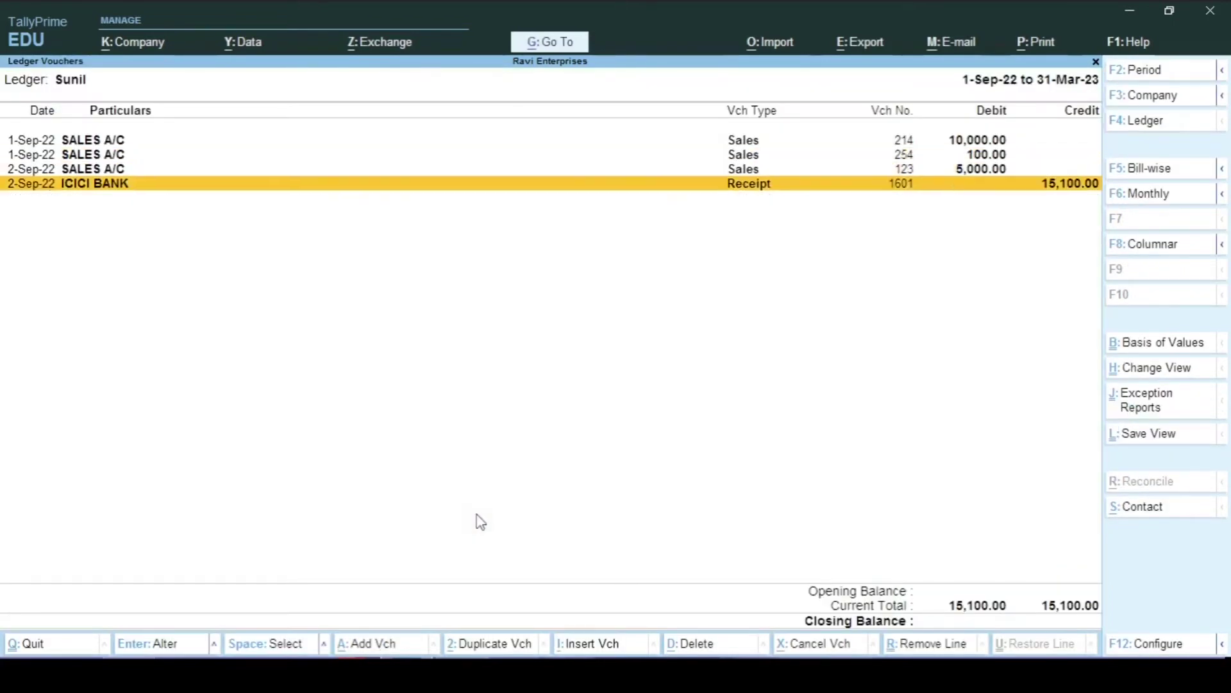
{"action": "key", "text": "Return"}
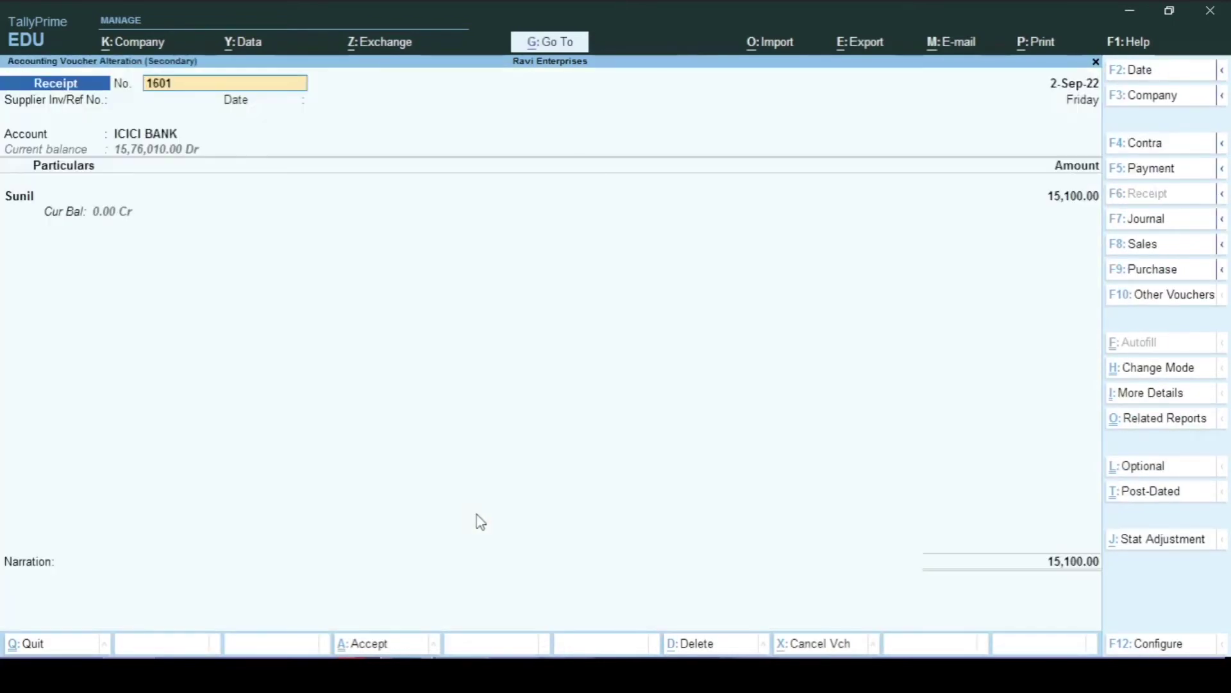
{"action": "key", "text": "Return"}
{"action": "key", "text": "Return"}
{"action": "key", "text": "Return"}
{"action": "key", "text": "Return"}
{"action": "key", "text": "Return"}
{"action": "key", "text": "Return"}
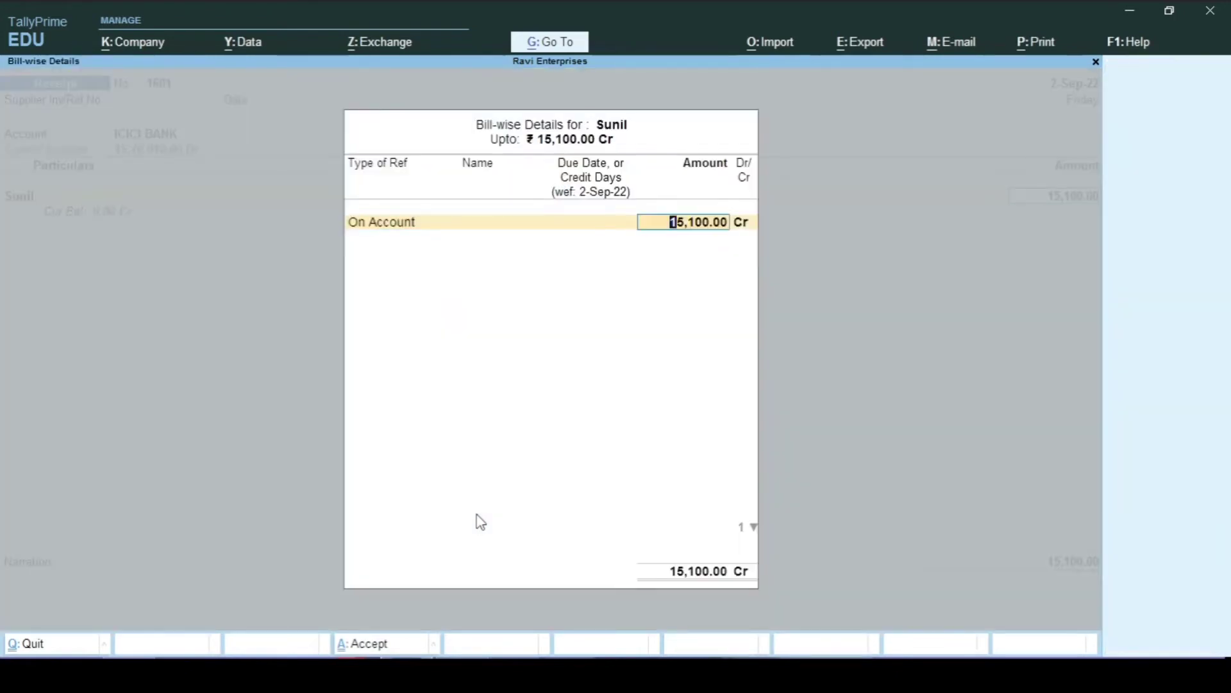
Change the receipt's adjustment method from On Account to Agst Ref and allocate 5,000.00 Cr against bill 123.
{"action": "key", "text": "Return"}
{"action": "key", "text": "BackSpace"}
{"action": "key", "text": "BackSpace"}
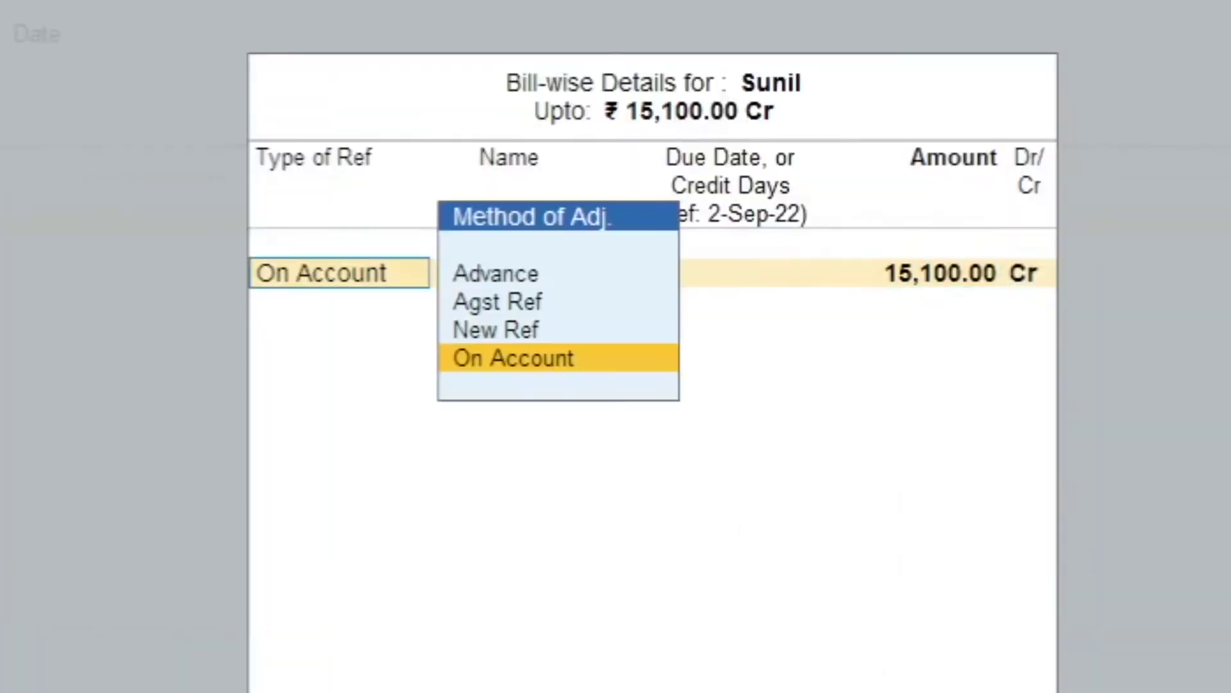
{"action": "key", "text": "Up"}
{"action": "key", "text": "Up"}
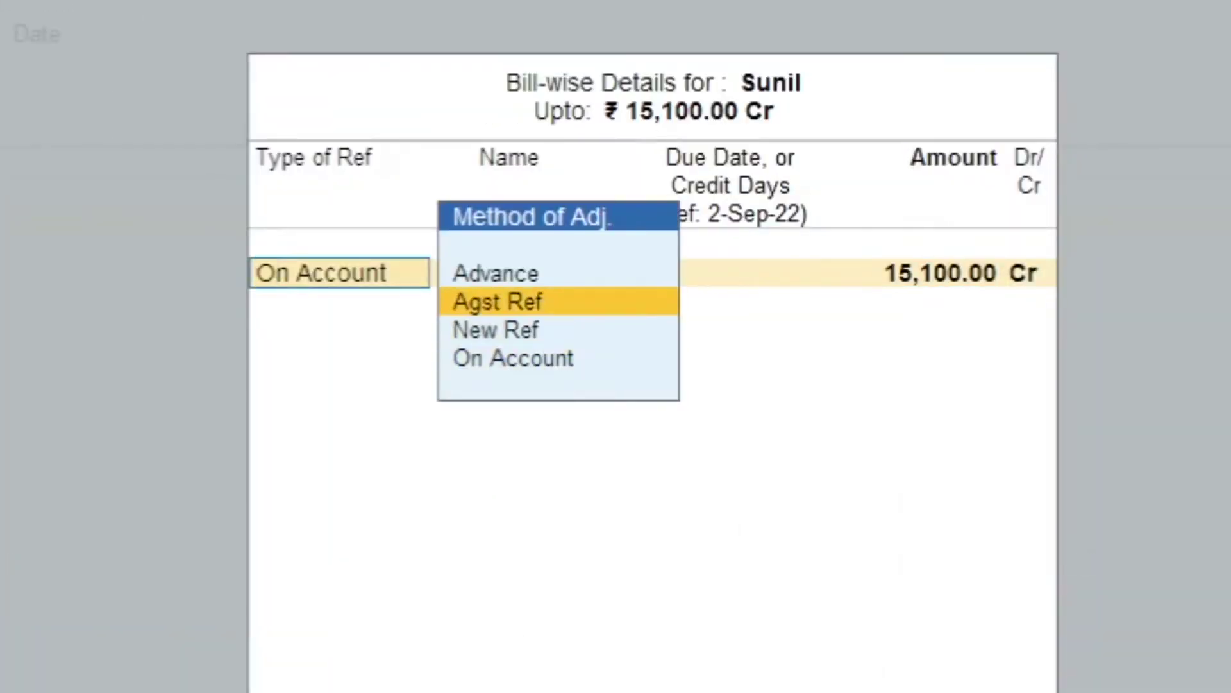
{"action": "key", "text": "Return"}
{"action": "key", "text": "Return"}
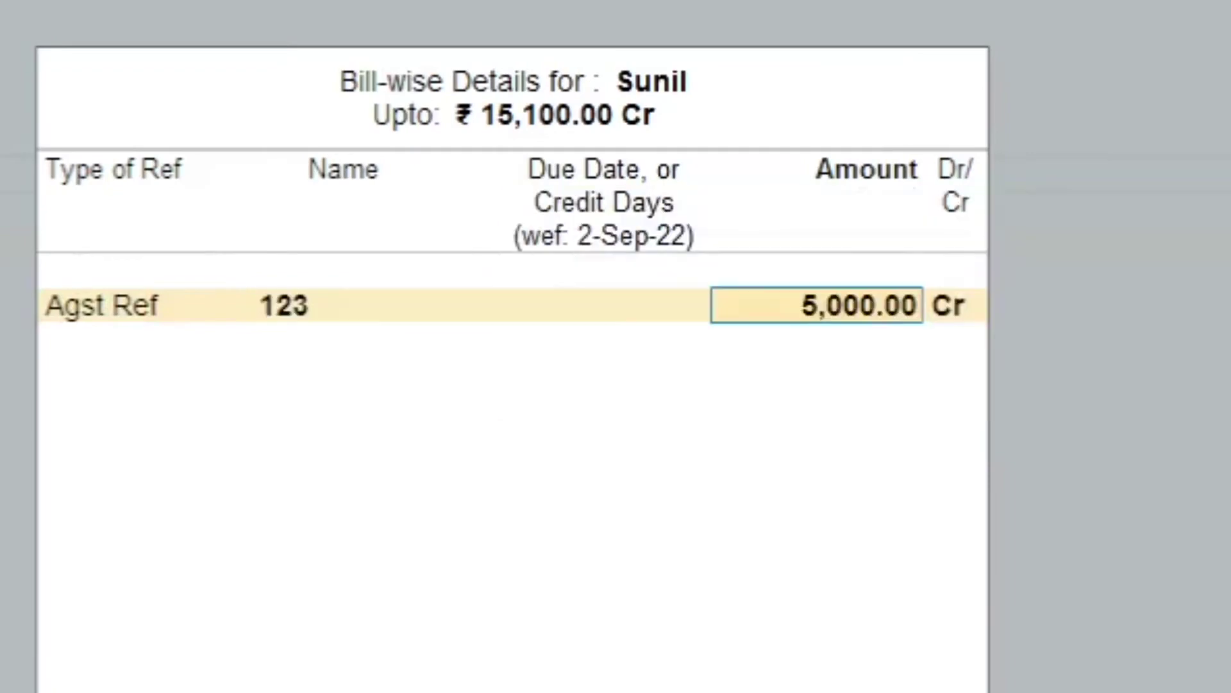
Allocate the rest of the receipt as Agst Ref 214 for 10,000.00 Cr and Agst Ref 254 for 100.00 Cr.
{"action": "key", "text": "Return"}
{"action": "key", "text": "Return"}
{"action": "key", "text": "Return"}
{"action": "key", "text": "Return"}
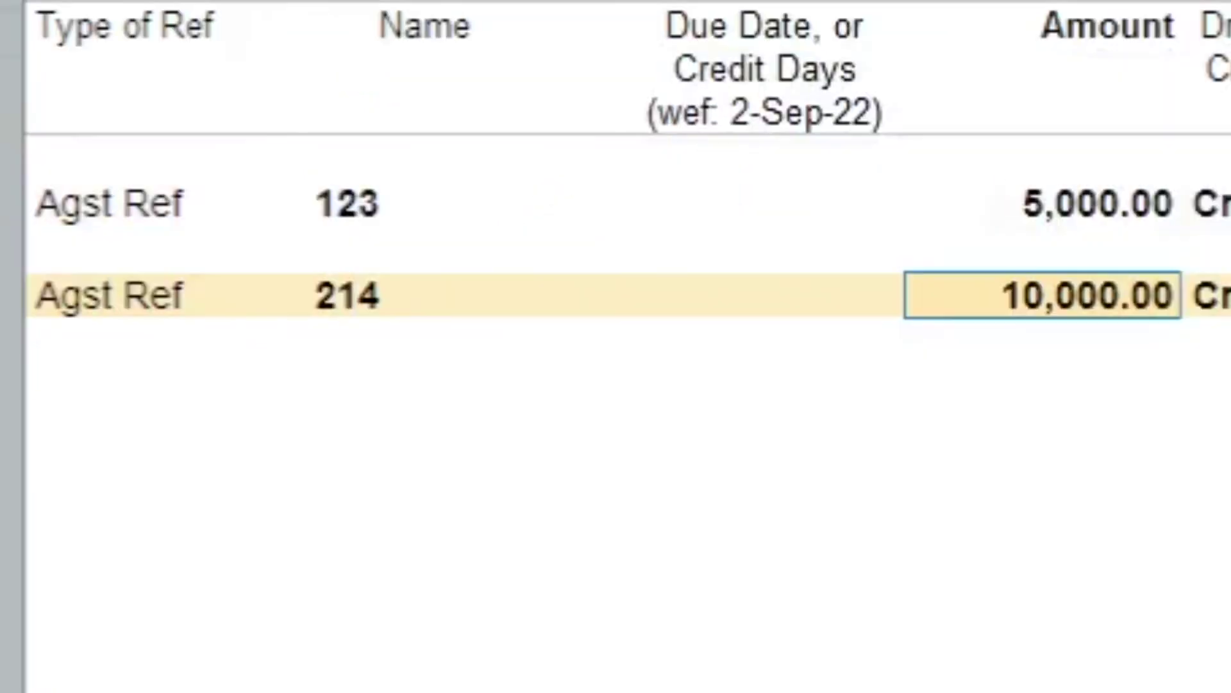
{"action": "key", "text": "Return"}
{"action": "key", "text": "Return"}
{"action": "key", "text": "Return"}
{"action": "key", "text": "Return"}
{"action": "key", "text": "Return"}
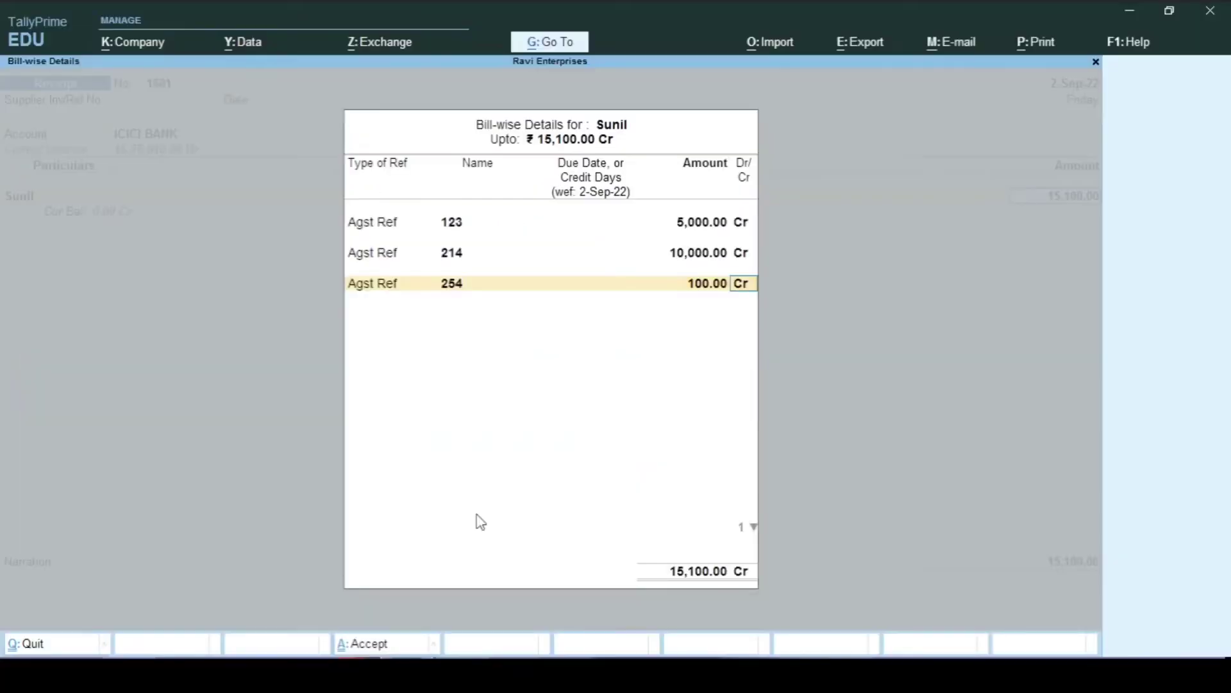
{"action": "key", "text": "Return"}
{"action": "key", "text": "Return"}
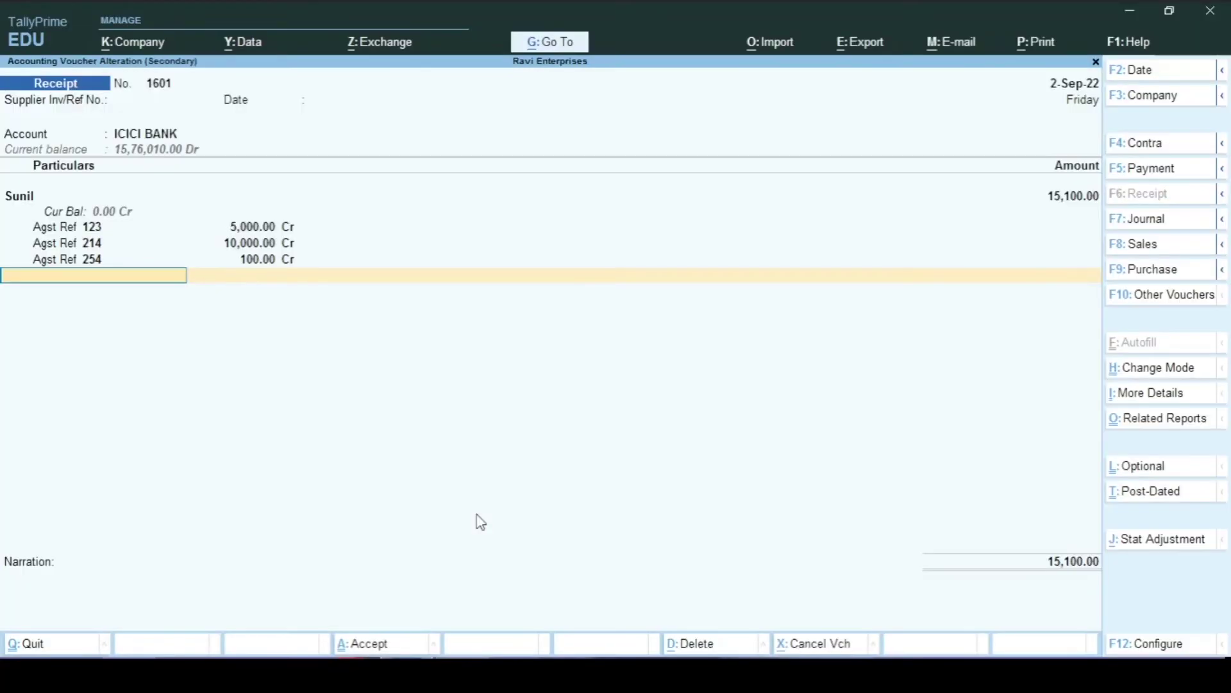
Finish the receipt's particulars, leave the narration blank, and save the altered receipt voucher.
{"action": "key", "text": "Return"}
{"action": "key", "text": "Return"}
{"action": "key", "text": "Return"}
{"action": "key", "text": "Return"}
{"action": "key", "text": "Return"}
{"action": "key", "text": "Return"}
{"action": "key", "text": "Return"}
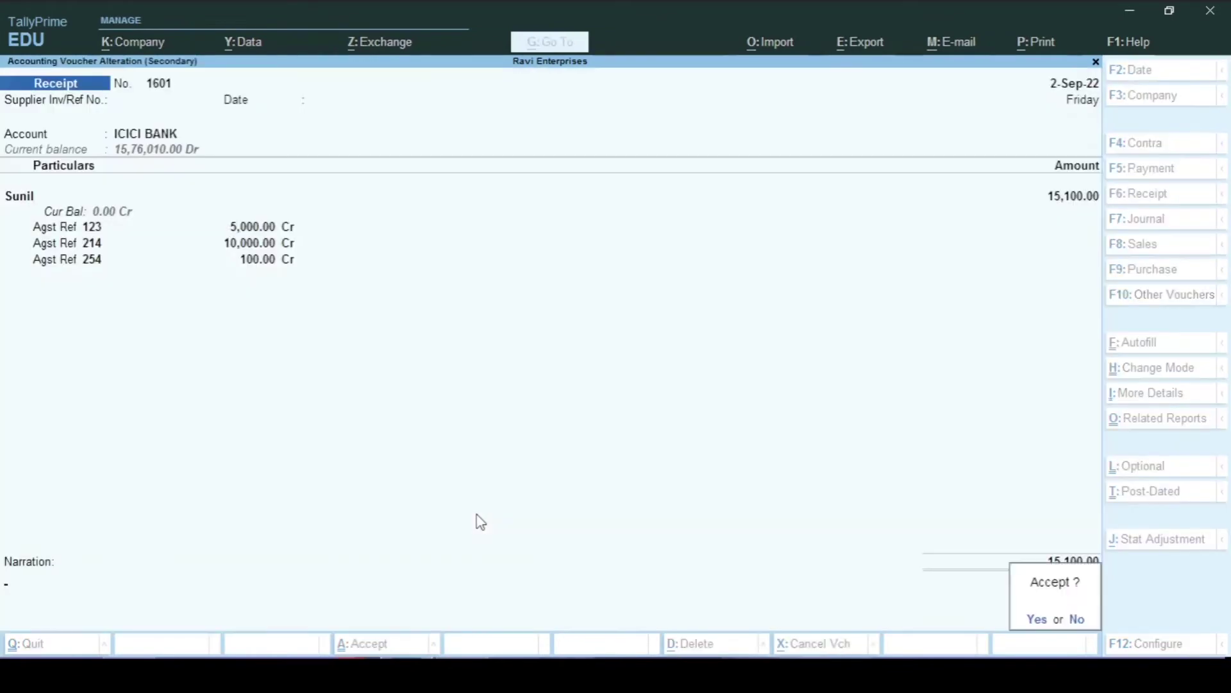
{"action": "key", "text": "Return"}
{"action": "key", "text": "BackSpace"}
{"action": "key", "text": "BackSpace"}
{"action": "key", "text": "BackSpace"}
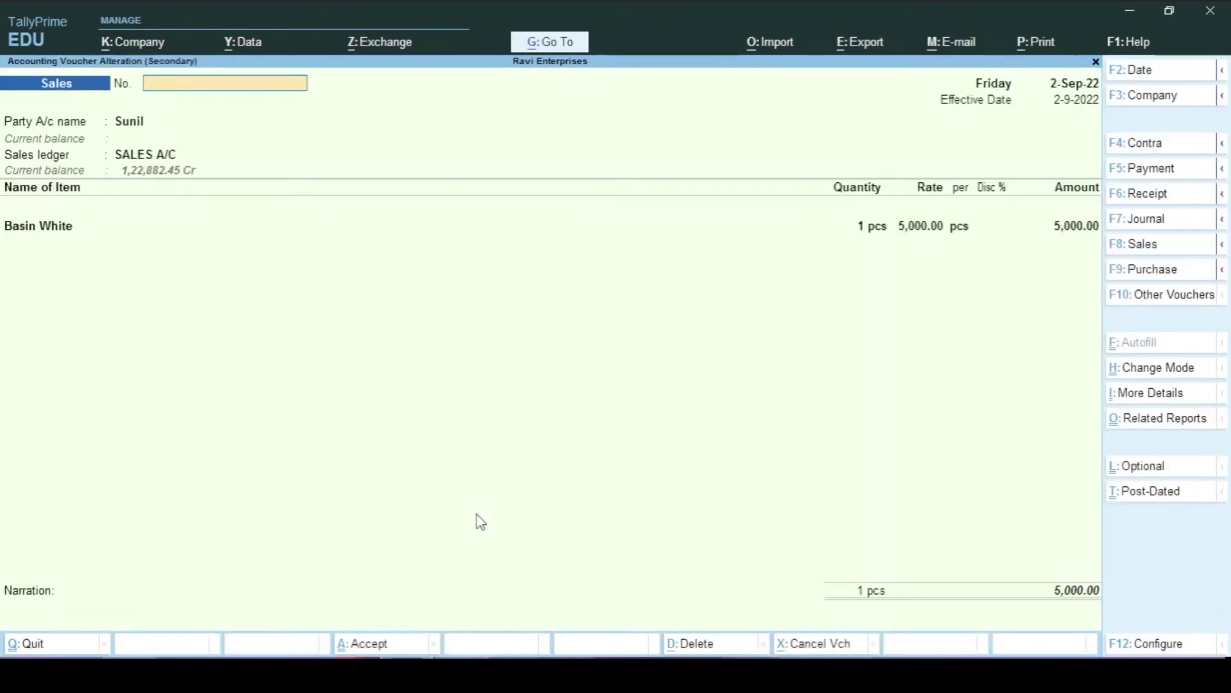
{"action": "key", "text": "Escape"}
{"action": "key", "text": "y"}
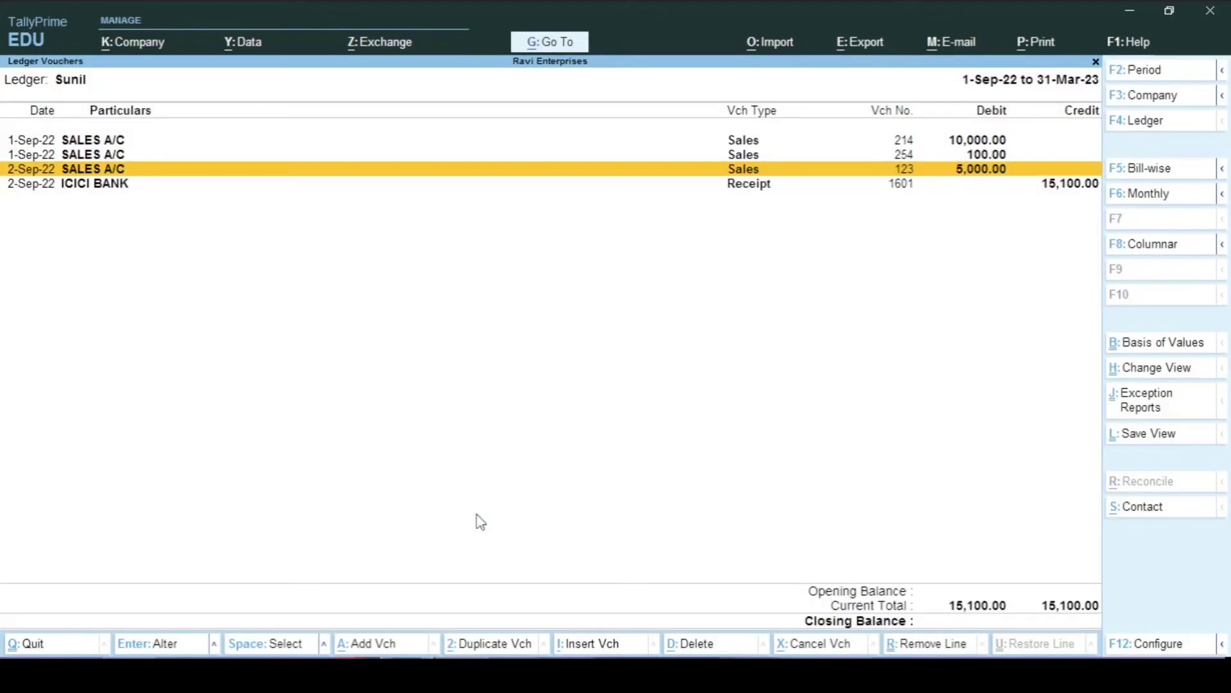
Review the customer's bill-wise outstanding and return to the ICICI BANK receipt in the ledger vouchers.
{"action": "key", "text": "F5"}
{"action": "key", "text": "Escape"}
{"action": "key", "text": "Down"}
Add a new receipt voucher into ICICI BANK dated 2-Sep-22 and choose the customer's ledger as the particulars.
{"action": "key", "text": "alt+a"}
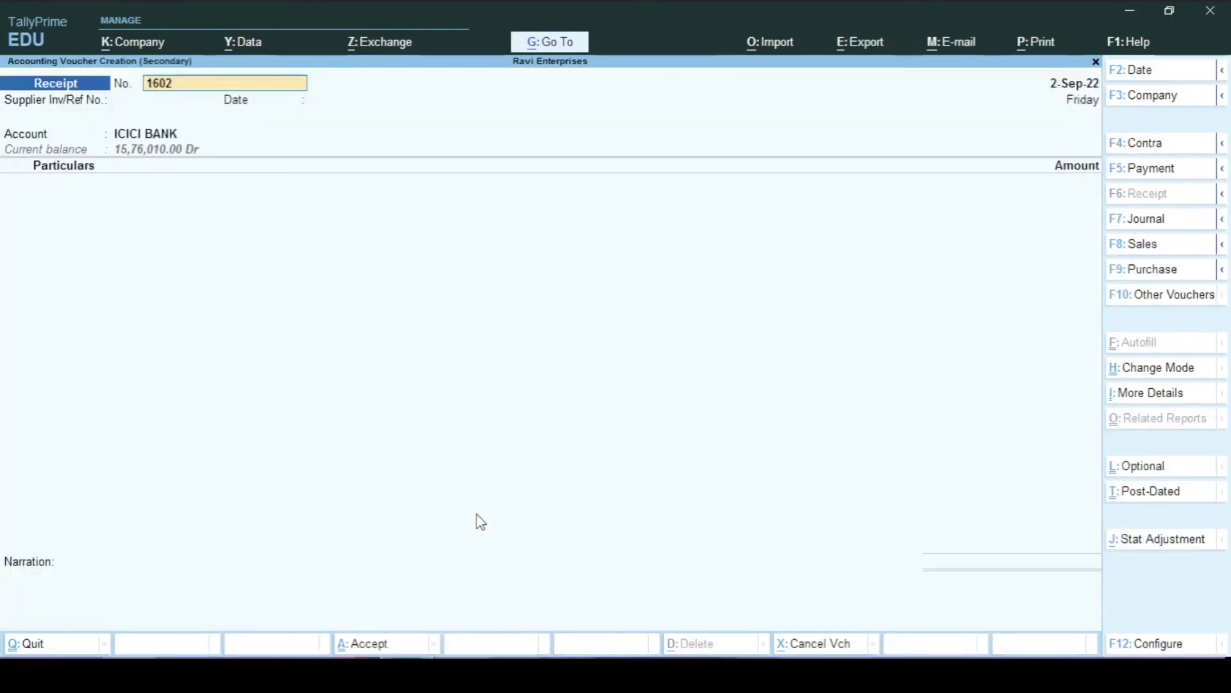
{"action": "key", "text": "Return"}
{"action": "key", "text": "Return"}
{"action": "key", "text": "Return"}
{"action": "key", "text": "Return"}
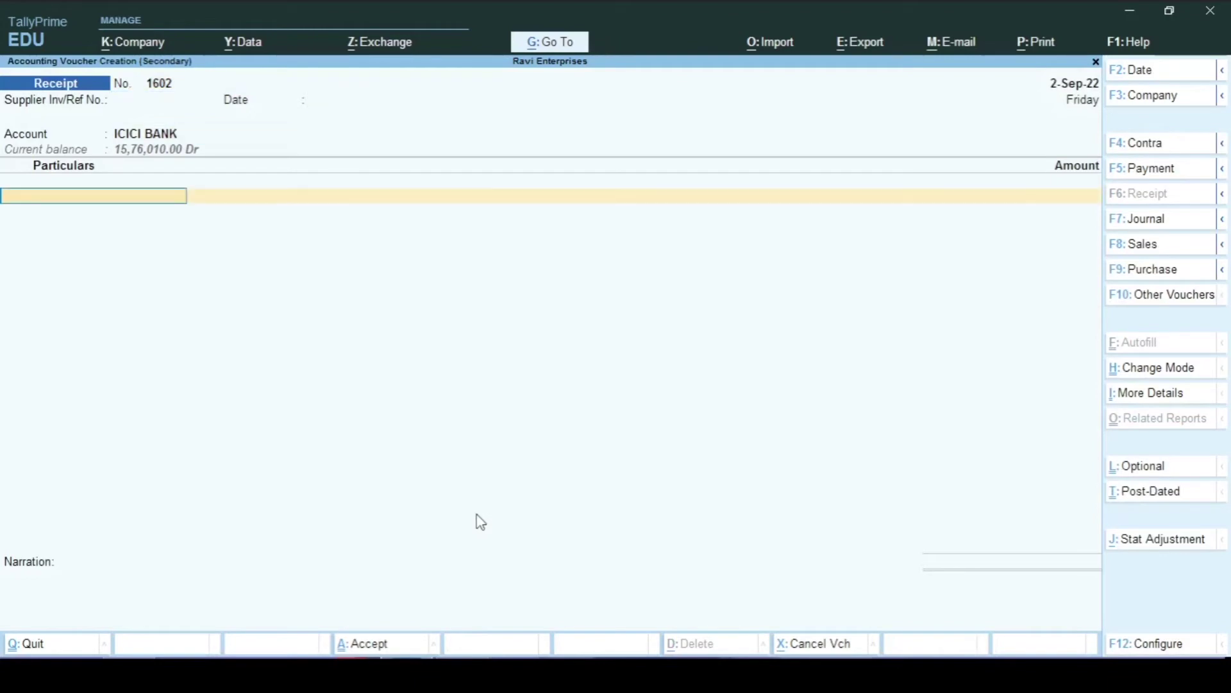
{"action": "type", "text": "Sun"}
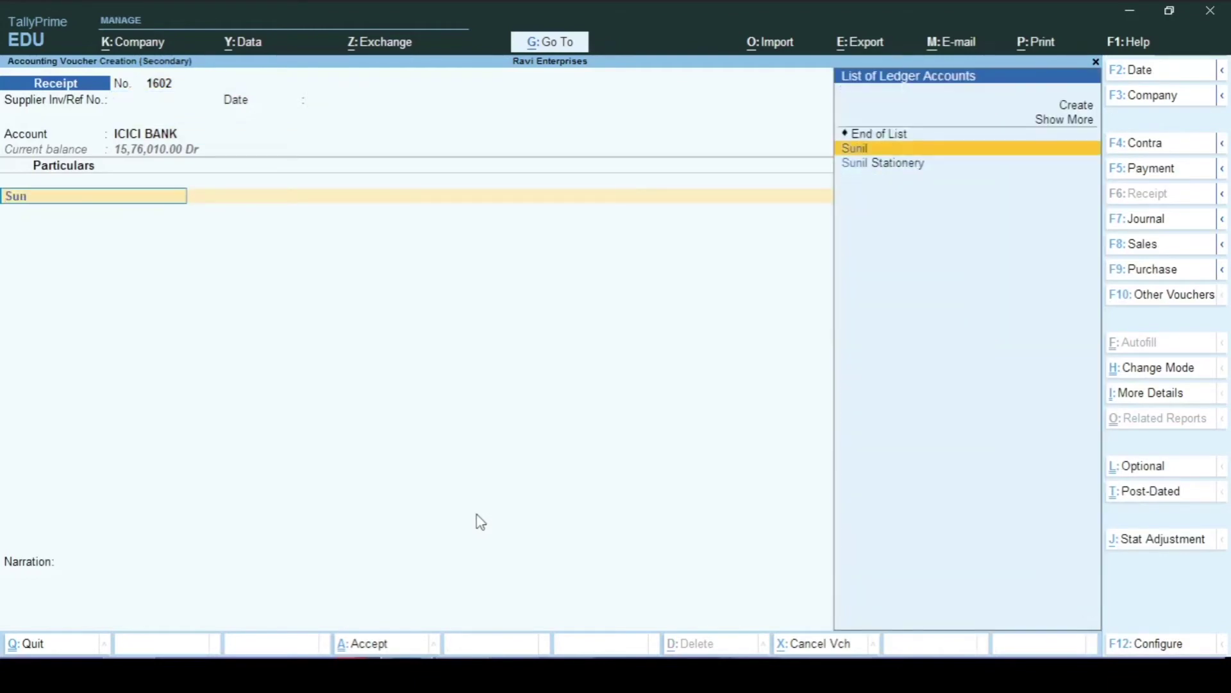
{"action": "key", "text": "Return"}
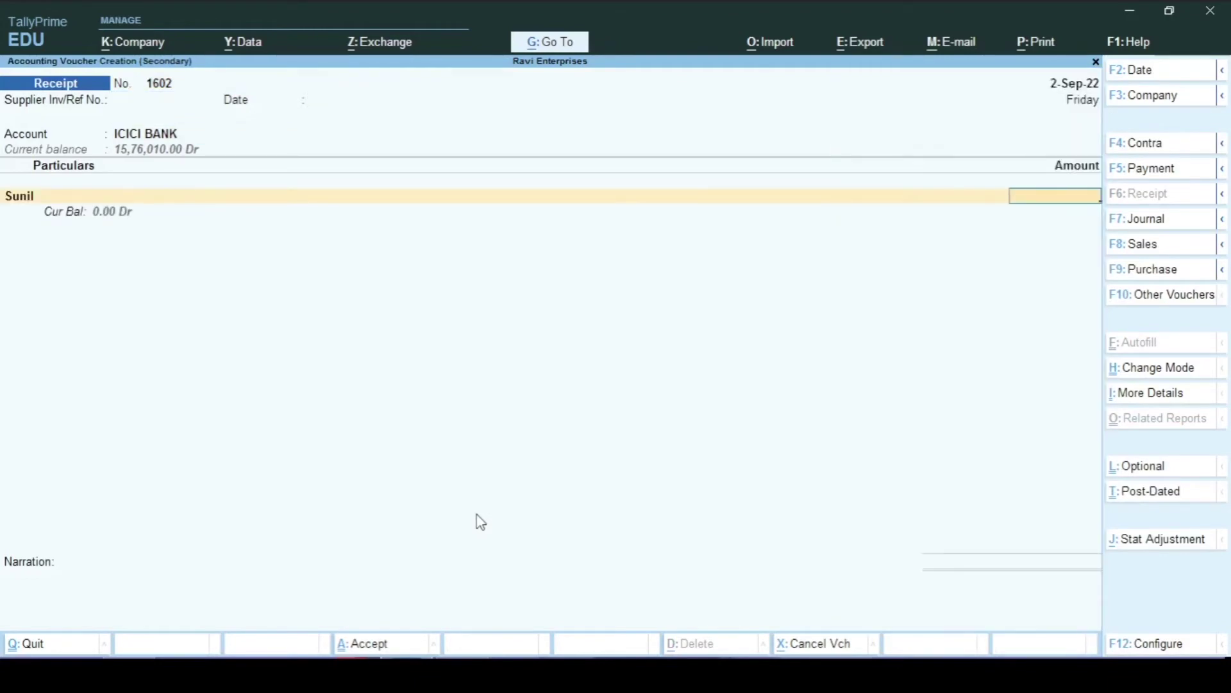
Enter 5,000.00 as the receipt amount and keep the full amount as an On Account credit.
{"action": "type", "text": "500"}
{"action": "key", "text": "Return"}
{"action": "key", "text": "Return"}
{"action": "key", "text": "Return"}
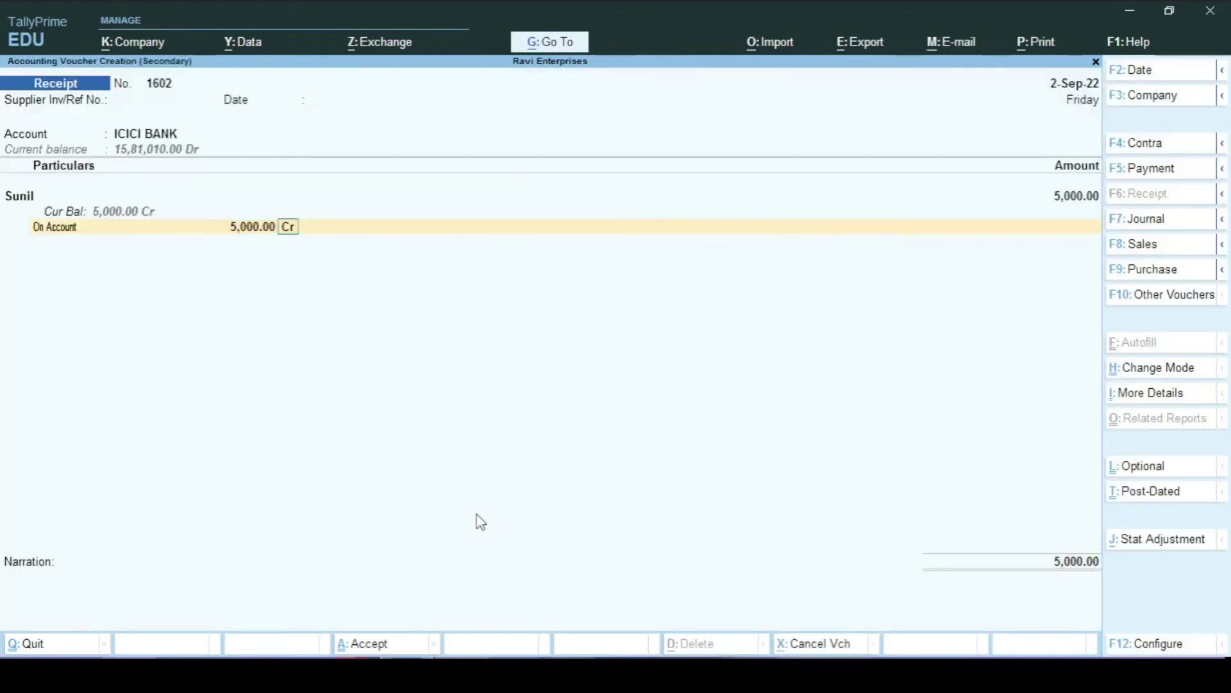
{"action": "key", "text": "Return"}
Accept the default Cheque/DD bank allocation, save the receipt with a blank narration, and return to the ledger vouchers.
{"action": "key", "text": "Return"}
{"action": "key", "text": "Return"}
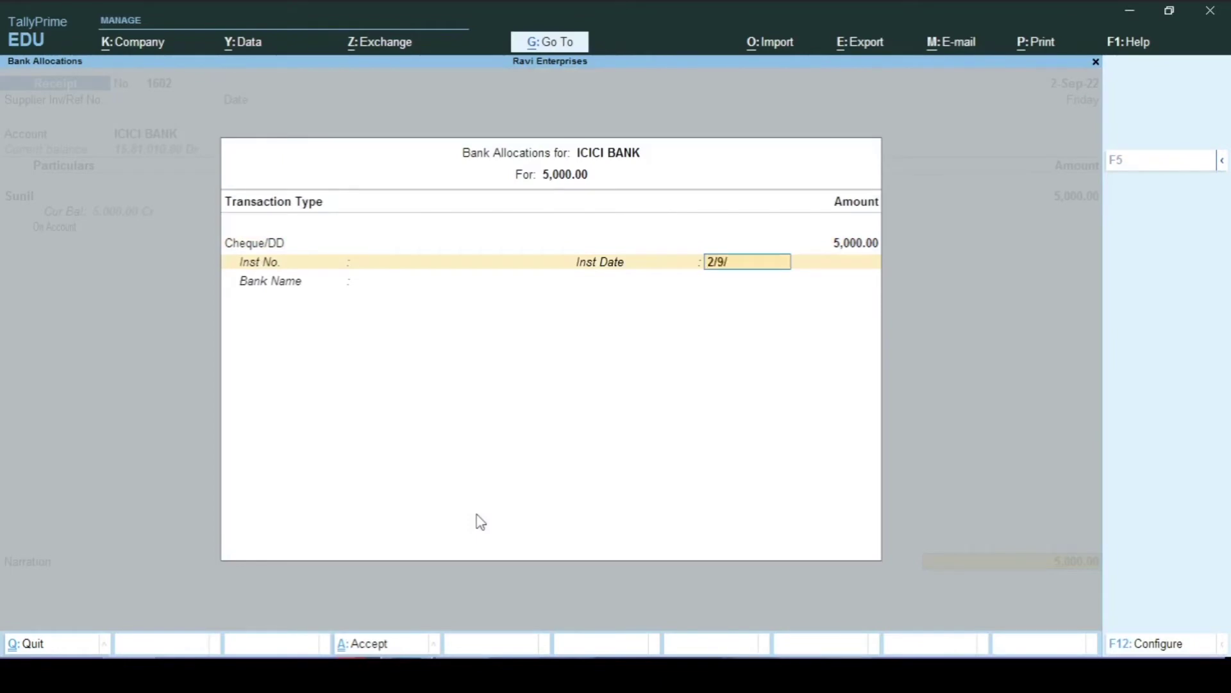
{"action": "key", "text": "Return"}
{"action": "key", "text": "Return"}
{"action": "key", "text": "Return"}
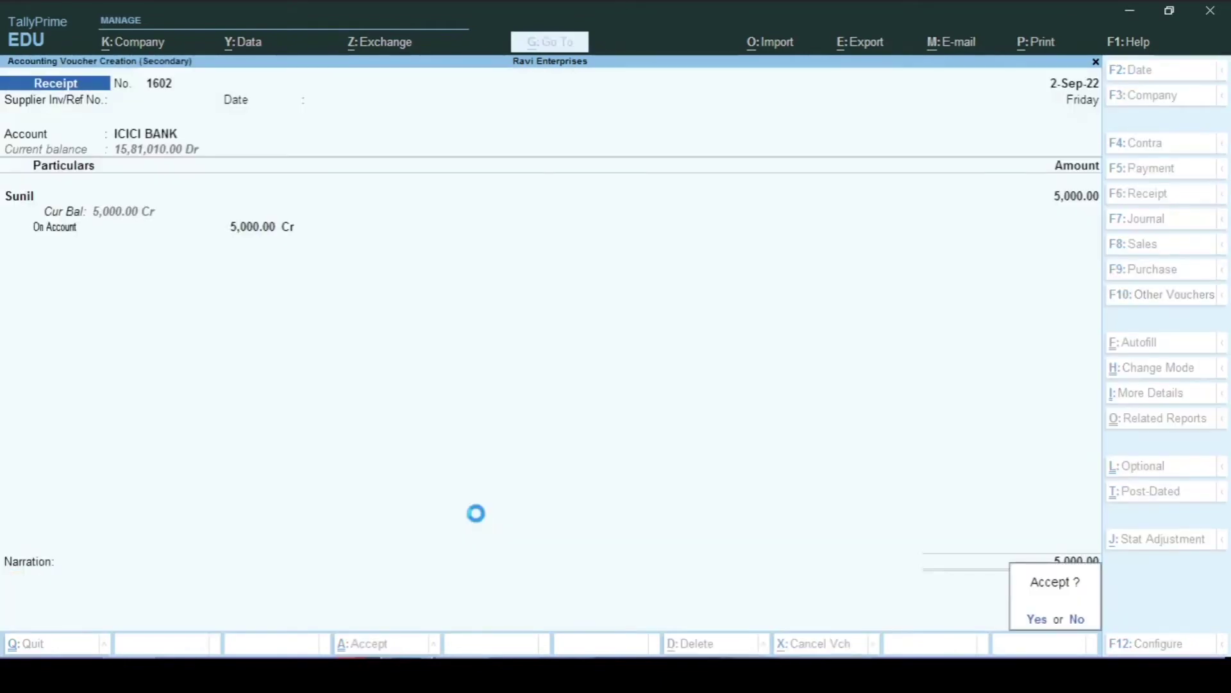
{"action": "key", "text": "Return"}
{"action": "key", "text": "Return"}
{"action": "key", "text": "Escape"}
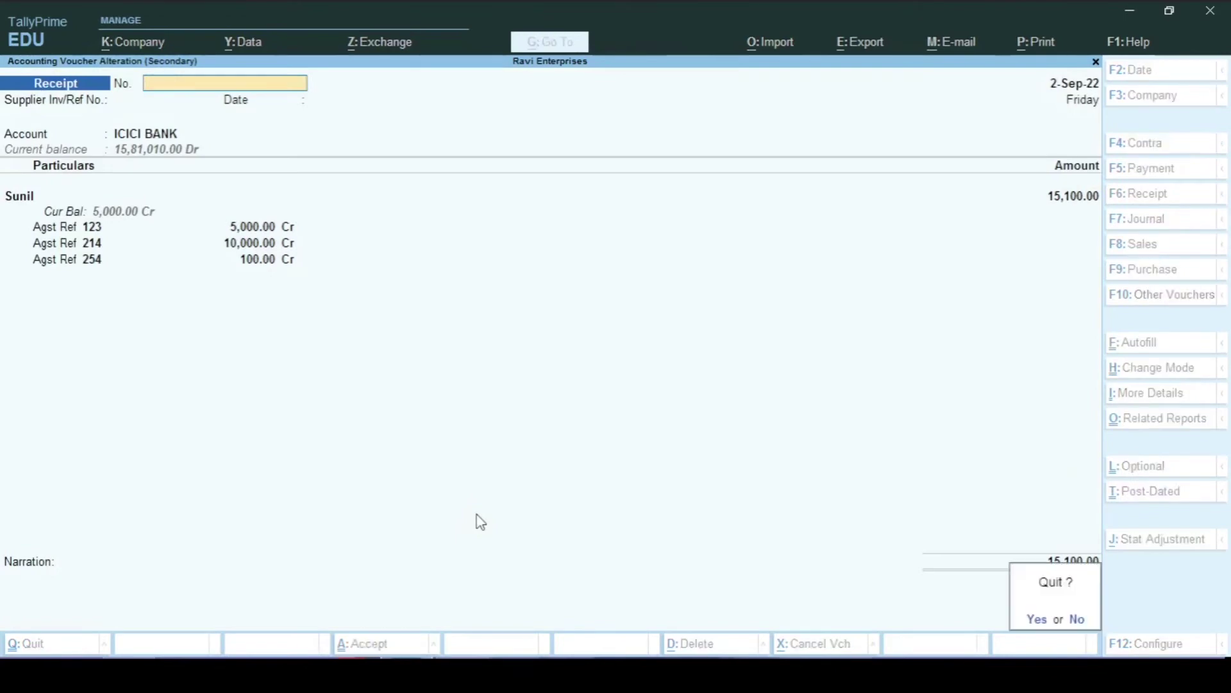
{"action": "key", "text": "Return"}
Insert a voucher at the 5,000.00 receipt, date it 1-Oct-22, and make it a Sales voucher with class Not Applicable.
{"action": "key", "text": "Down"}
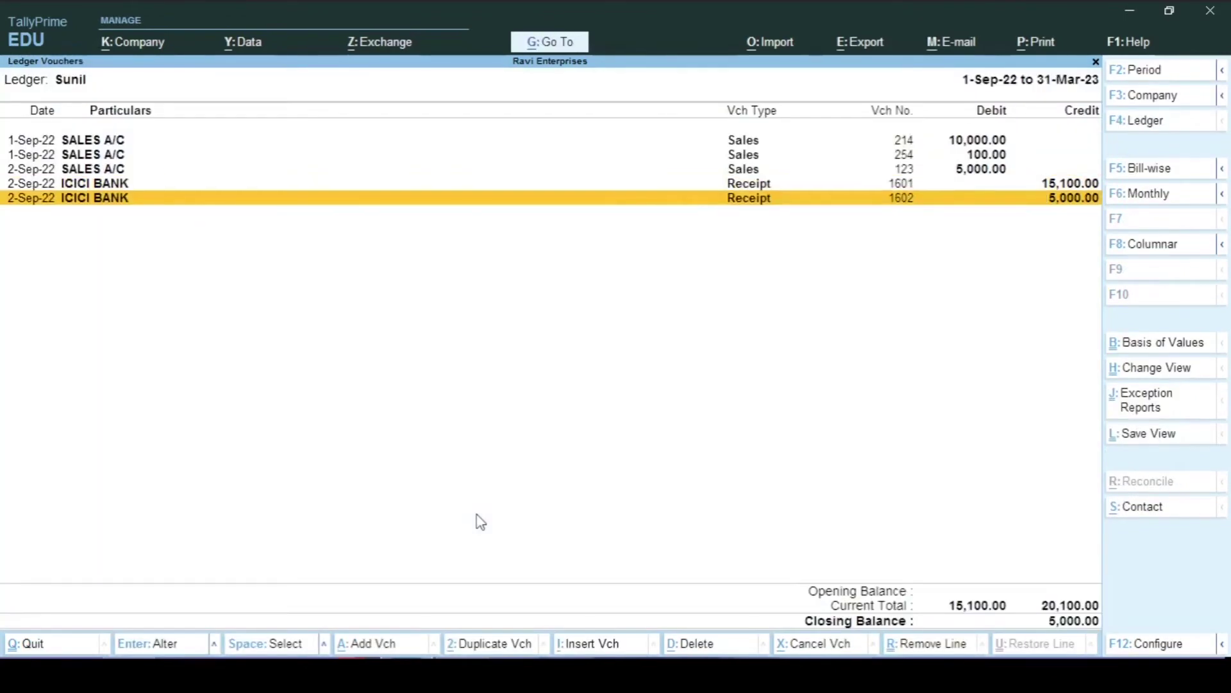
{"action": "key", "text": "ctrl+i"}
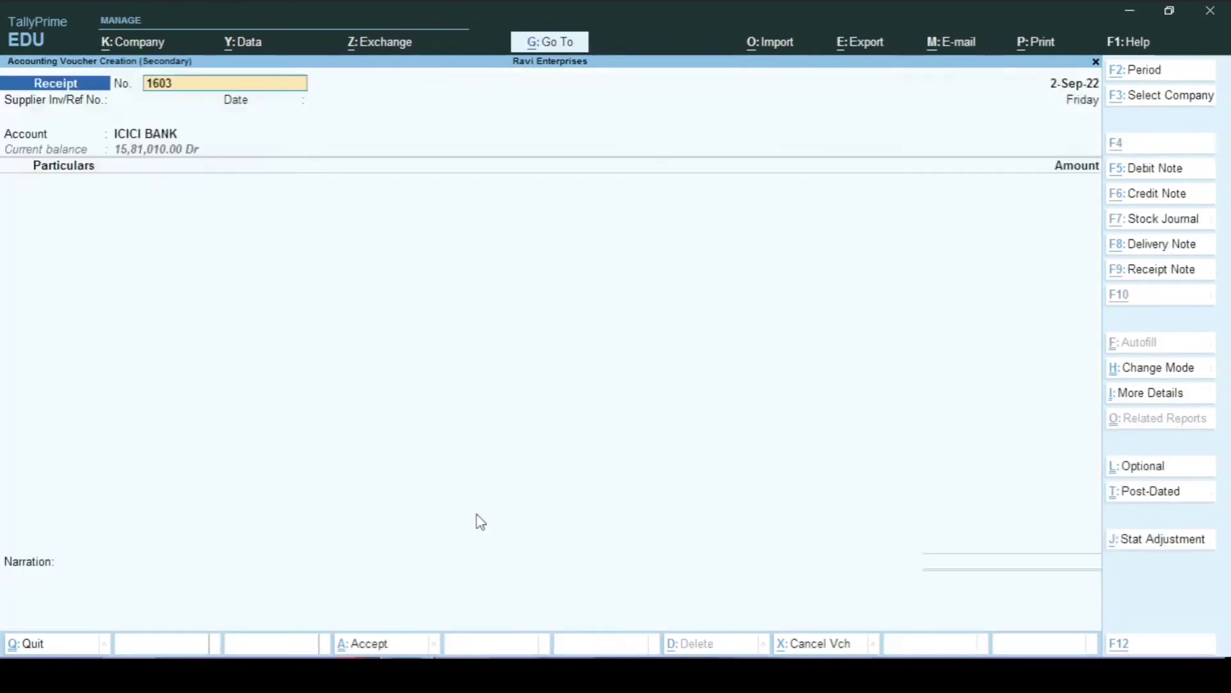
{"action": "key", "text": "F2"}
{"action": "type", "text": "1/10"}
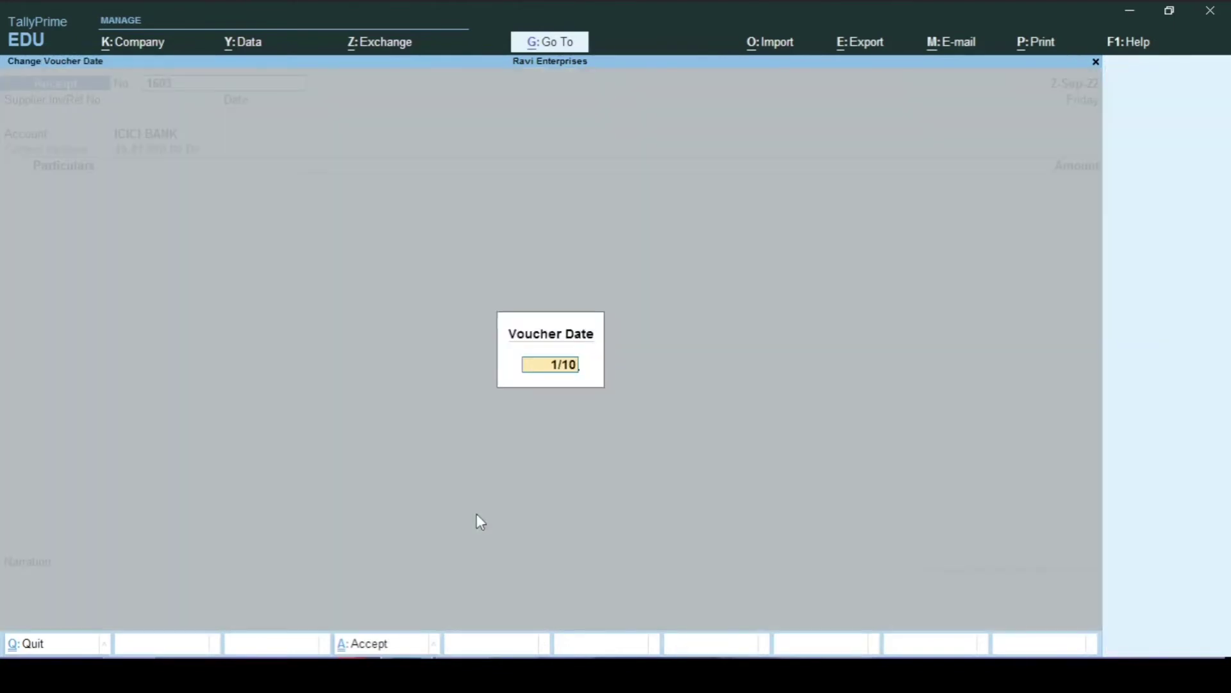
{"action": "key", "text": "Return"}
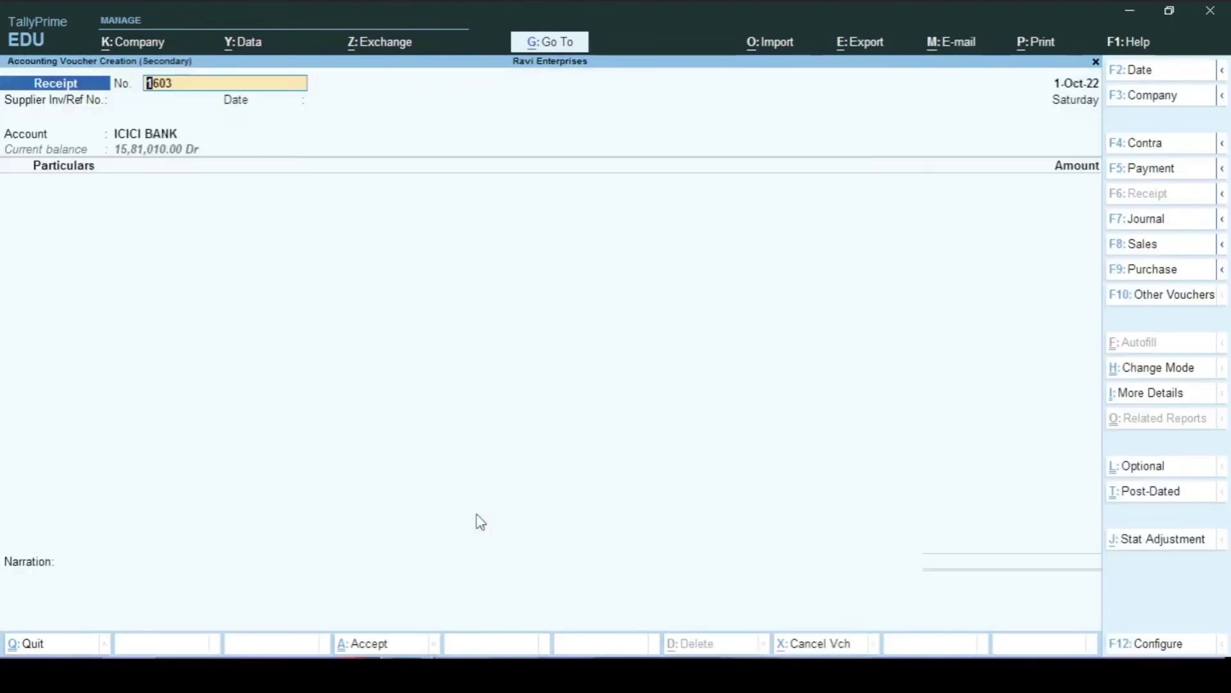
{"action": "key", "text": "F8"}
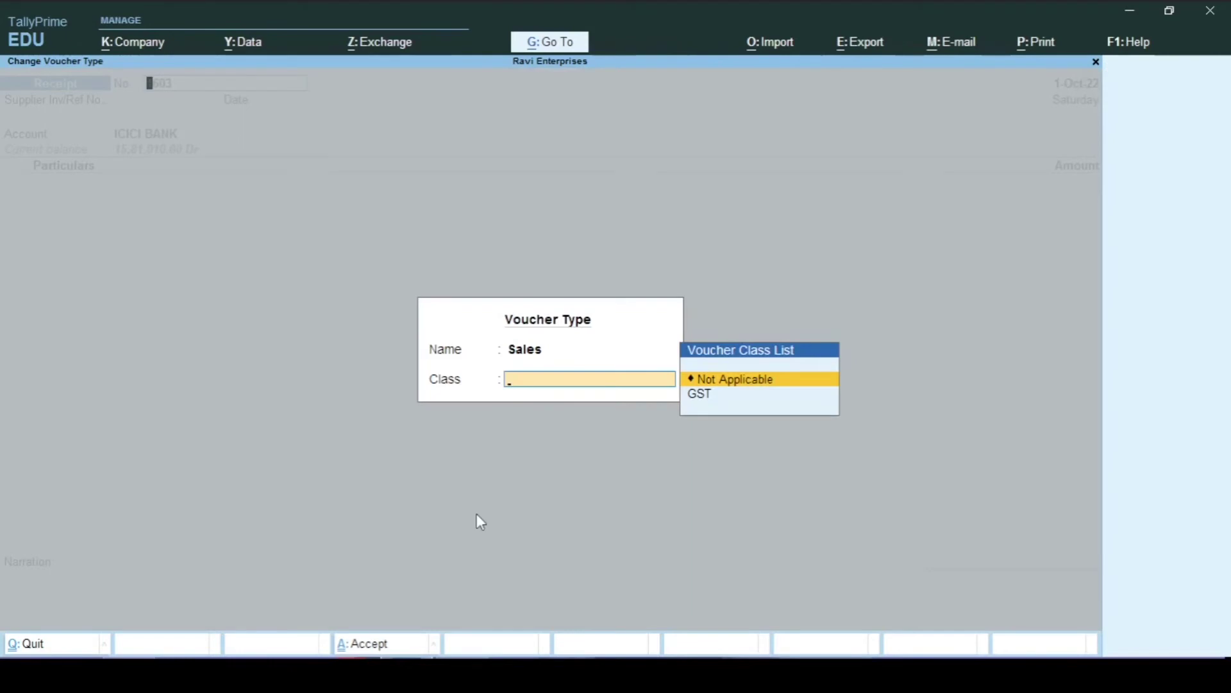
{"action": "key", "text": "Return"}
Choose the customer as the party with the default dispatch and party details, and set the sales ledger to SALES A/C.
{"action": "type", "text": "Sun"}
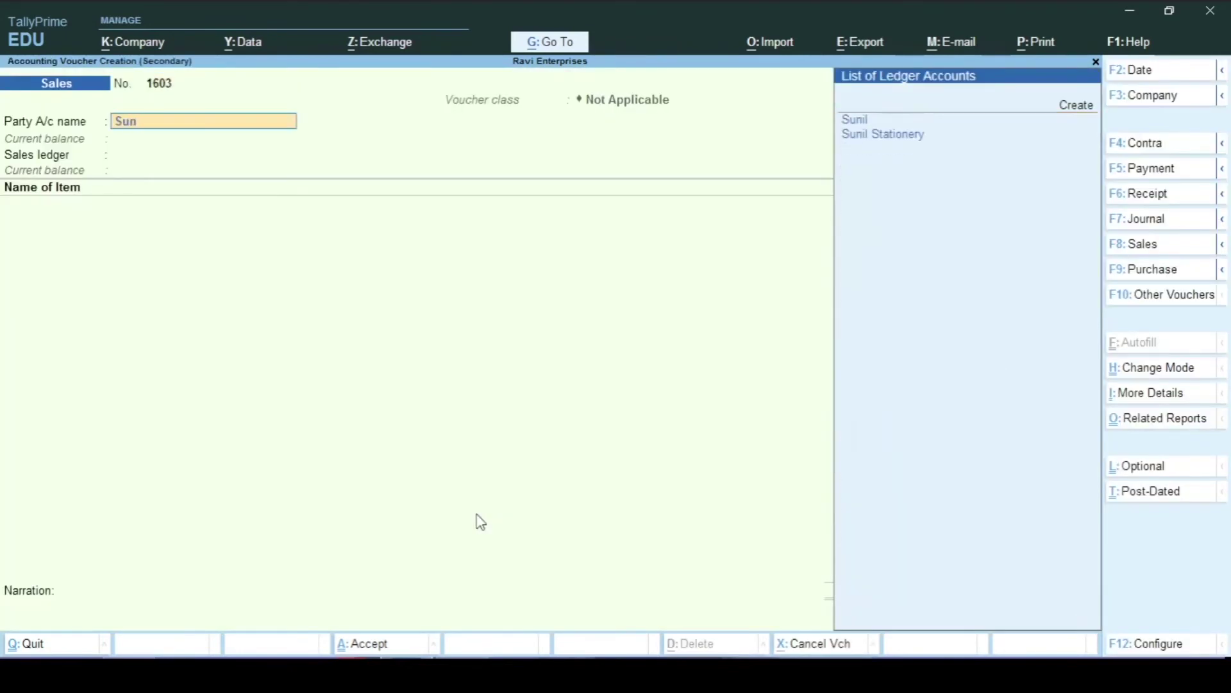
{"action": "key", "text": "Return"}
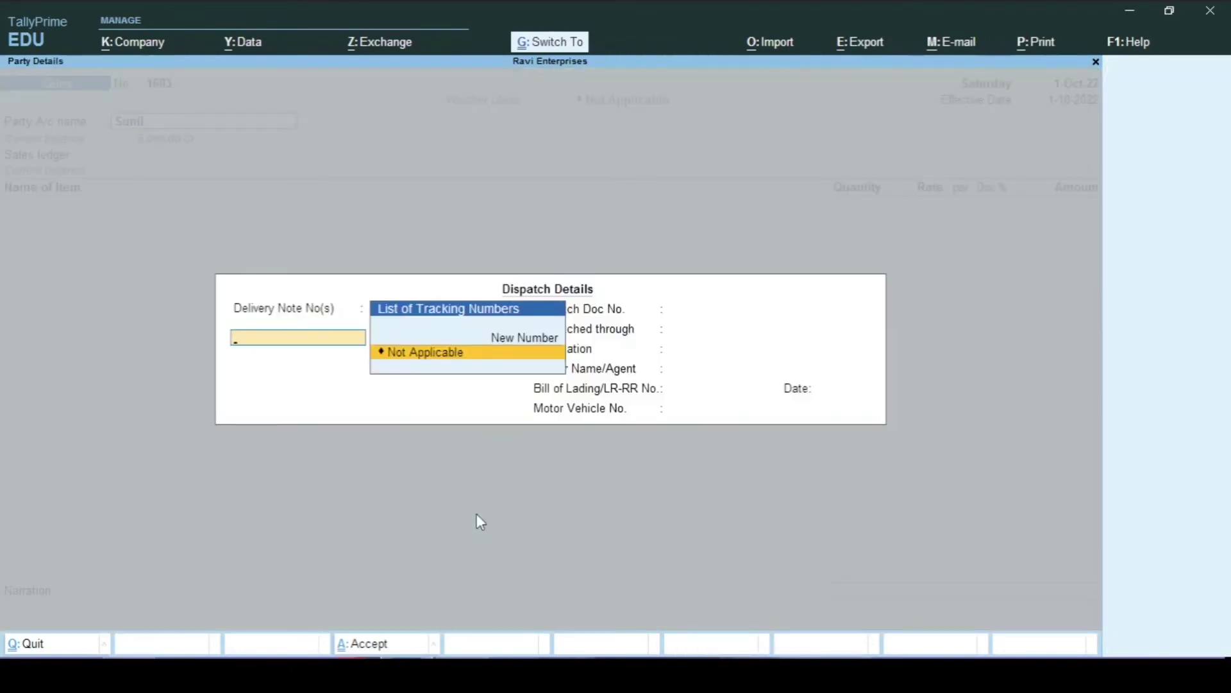
{"action": "key", "text": "ctrl+a"}
{"action": "key", "text": "ctrl+a"}
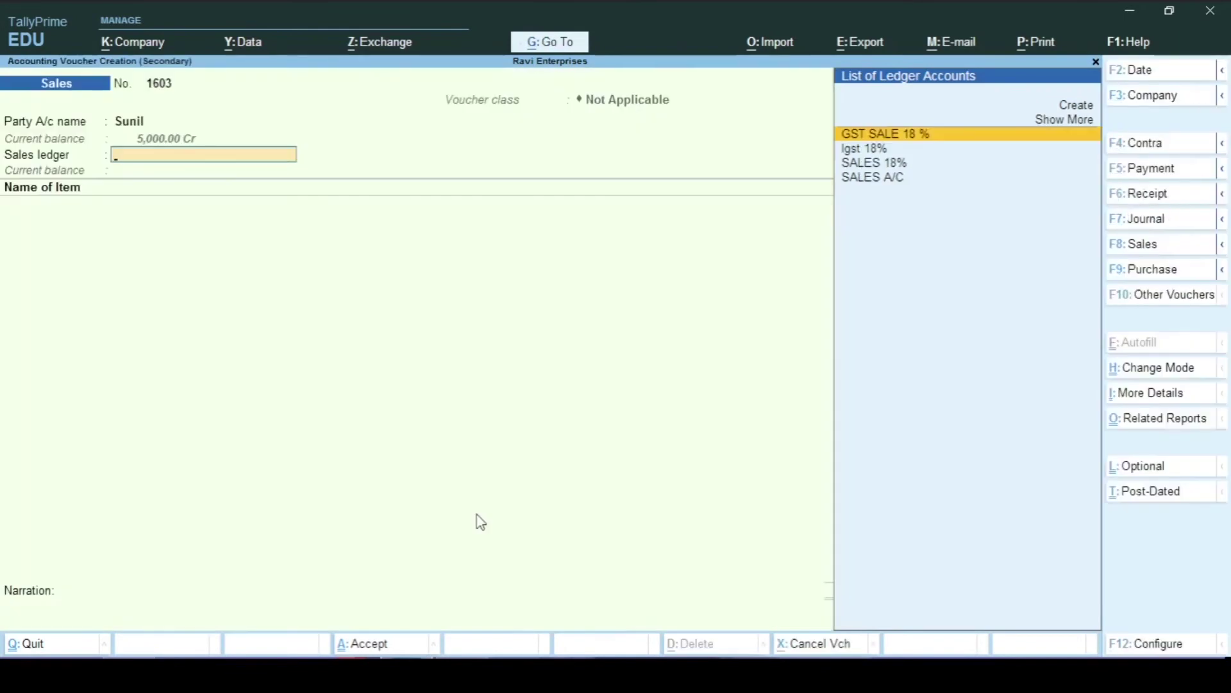
{"action": "key", "text": "Down"}
{"action": "key", "text": "Down"}
{"action": "key", "text": "Down"}
{"action": "key", "text": "Return"}
{"action": "key", "text": "BackSpace"}
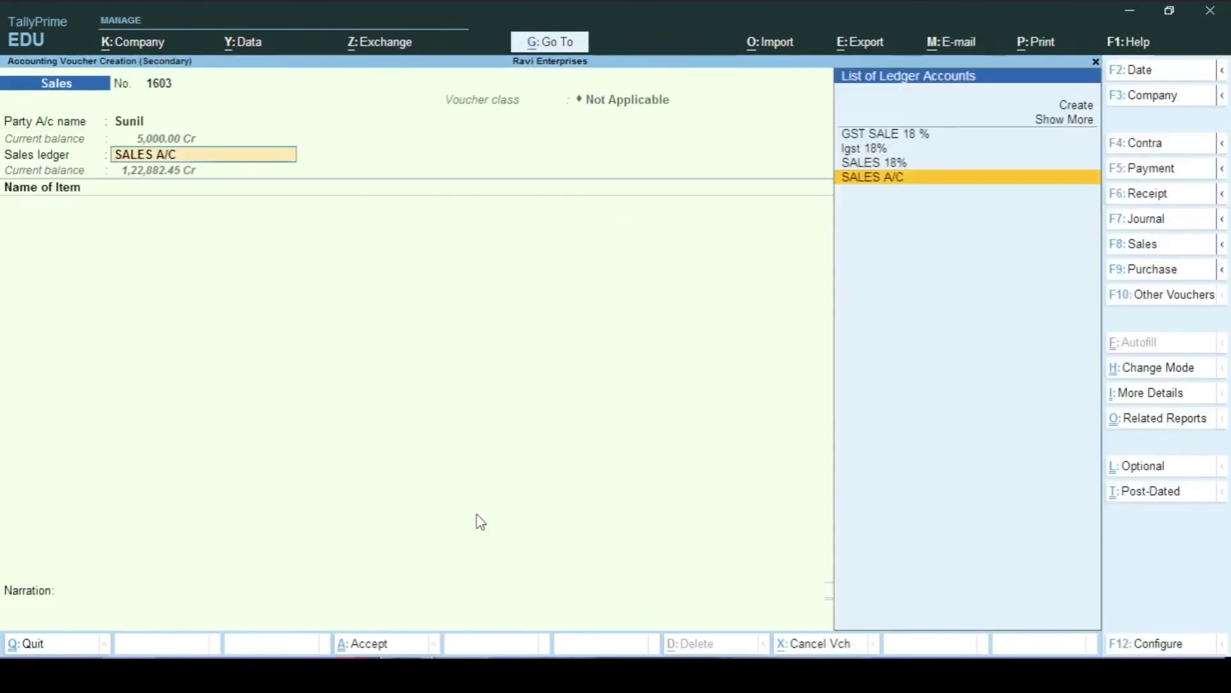
{"action": "key", "text": "BackSpace"}
{"action": "key", "text": "Return"}
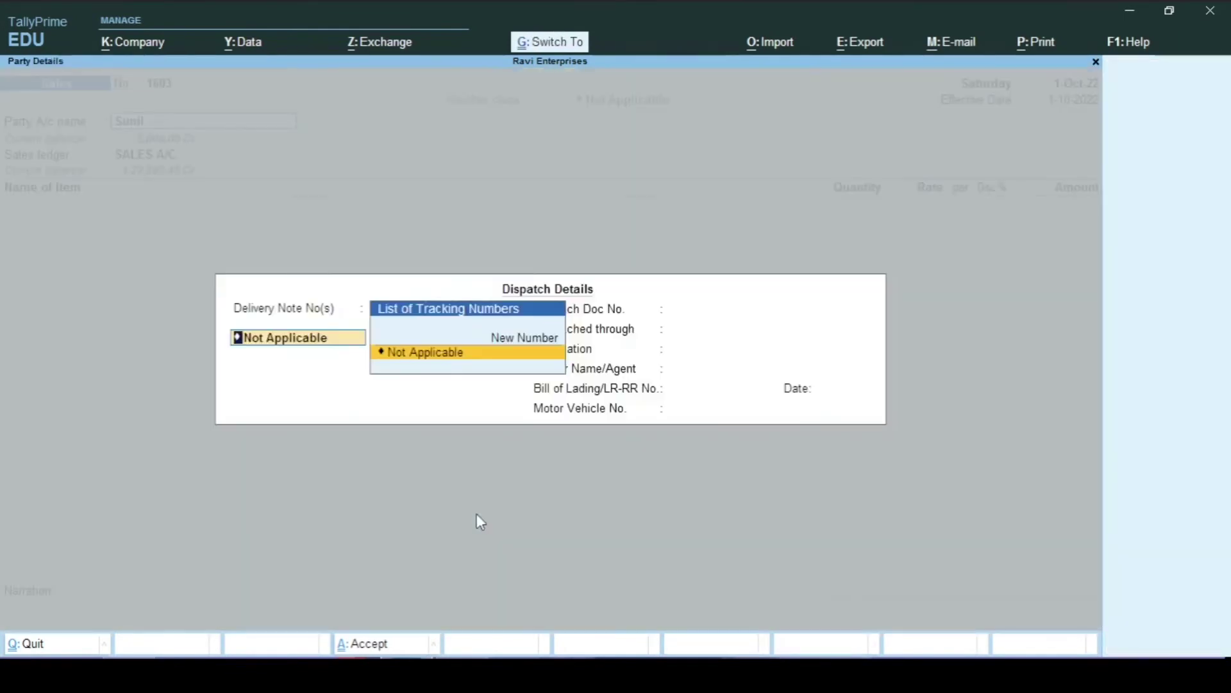
{"action": "key", "text": "ctrl+a"}
{"action": "key", "text": "ctrl+a"}
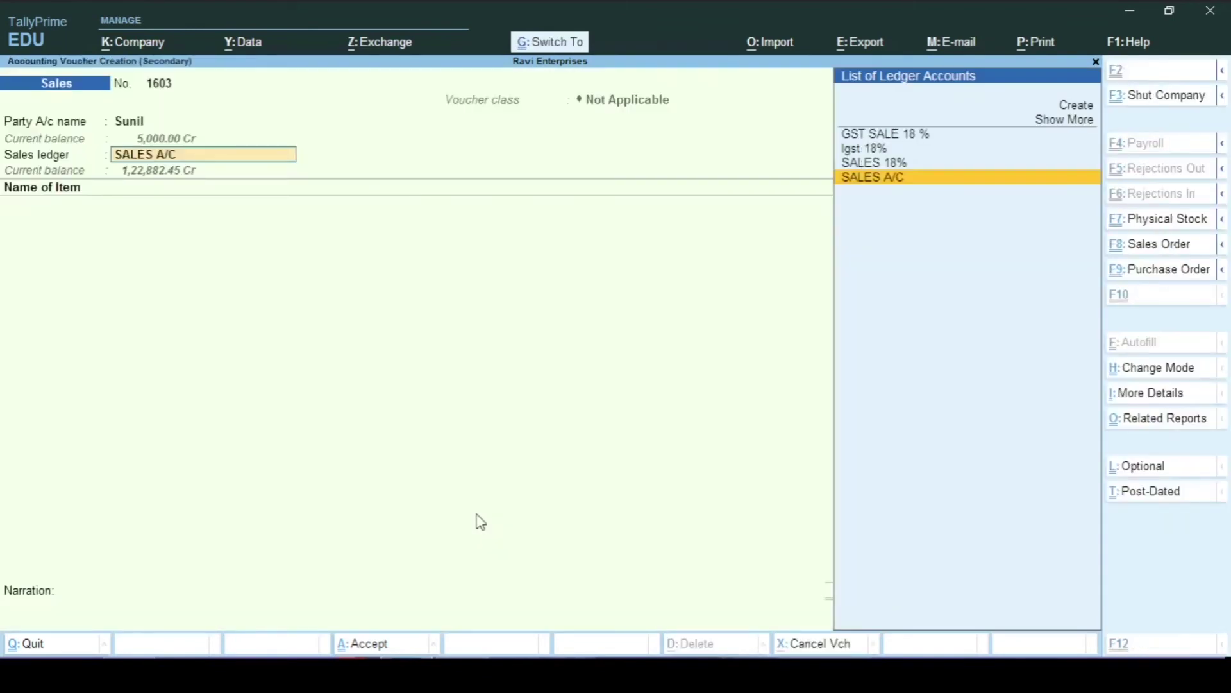
Alter the SALES A/C ledger to type Not Applicable with cost centres set to No, and save it.
{"action": "key", "text": "ctrl+Return"}
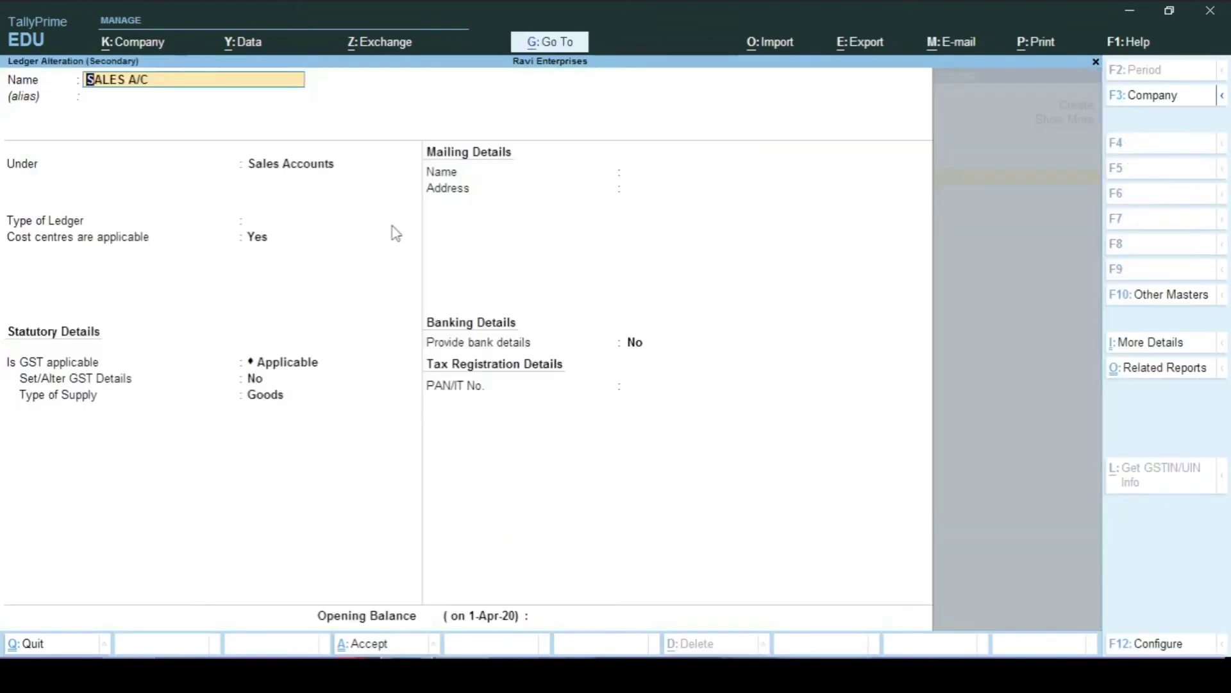
{"action": "key", "text": "Return"}
{"action": "key", "text": "Return"}
{"action": "key", "text": "Return"}
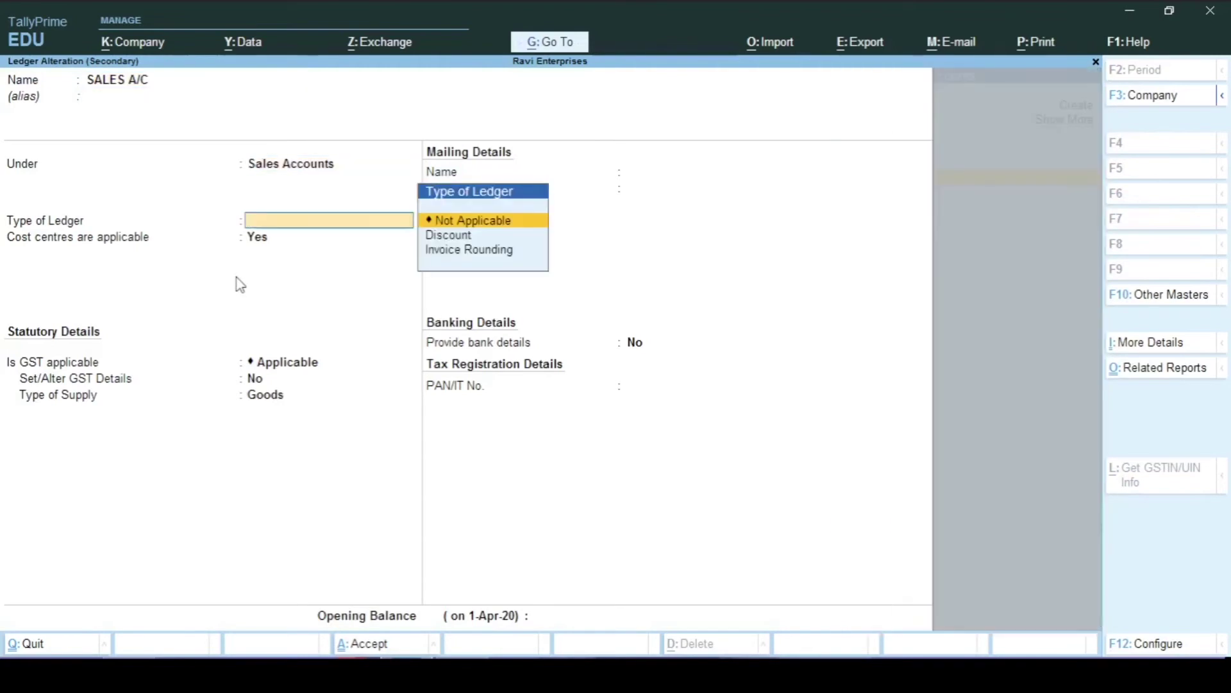
{"action": "key", "text": "Return"}
{"action": "key", "text": "n"}
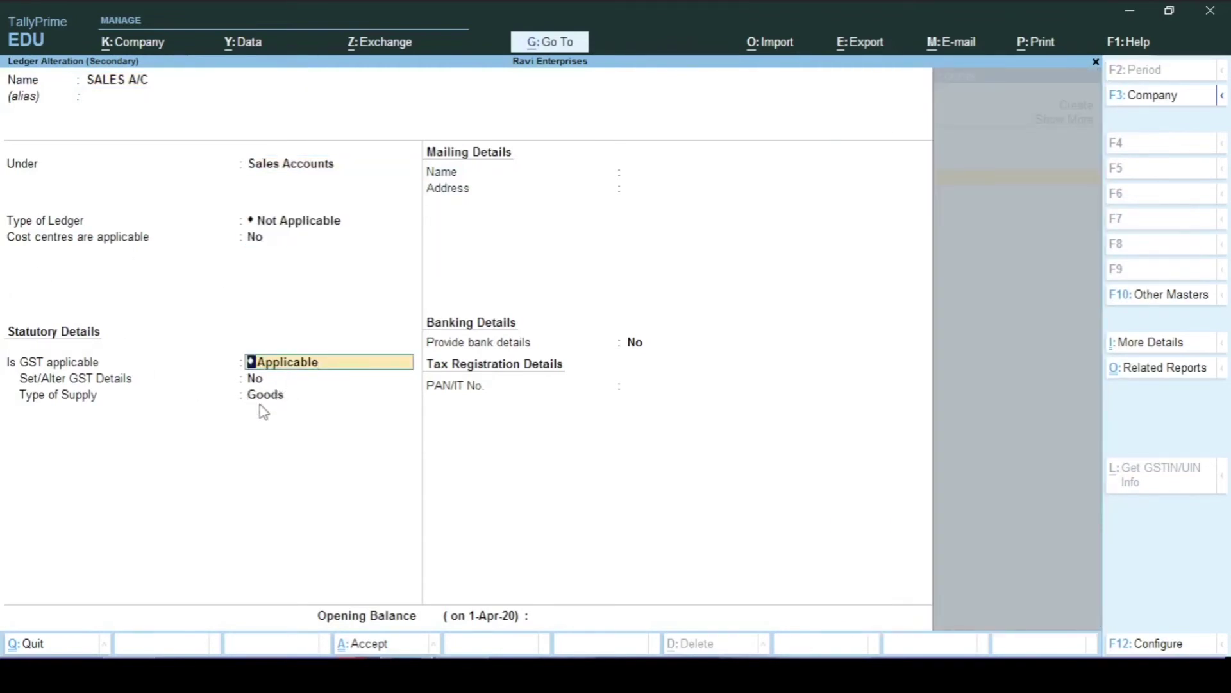
{"action": "key", "text": "ctrl"}
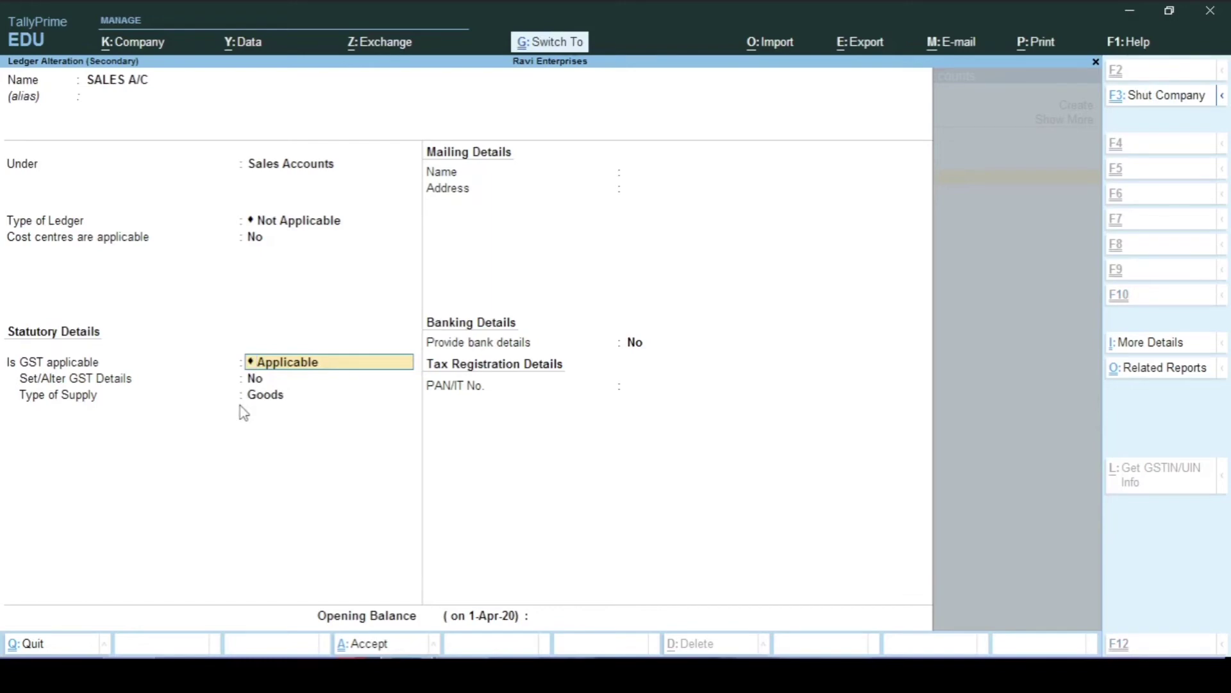
{"action": "key", "text": "ctrl+a"}
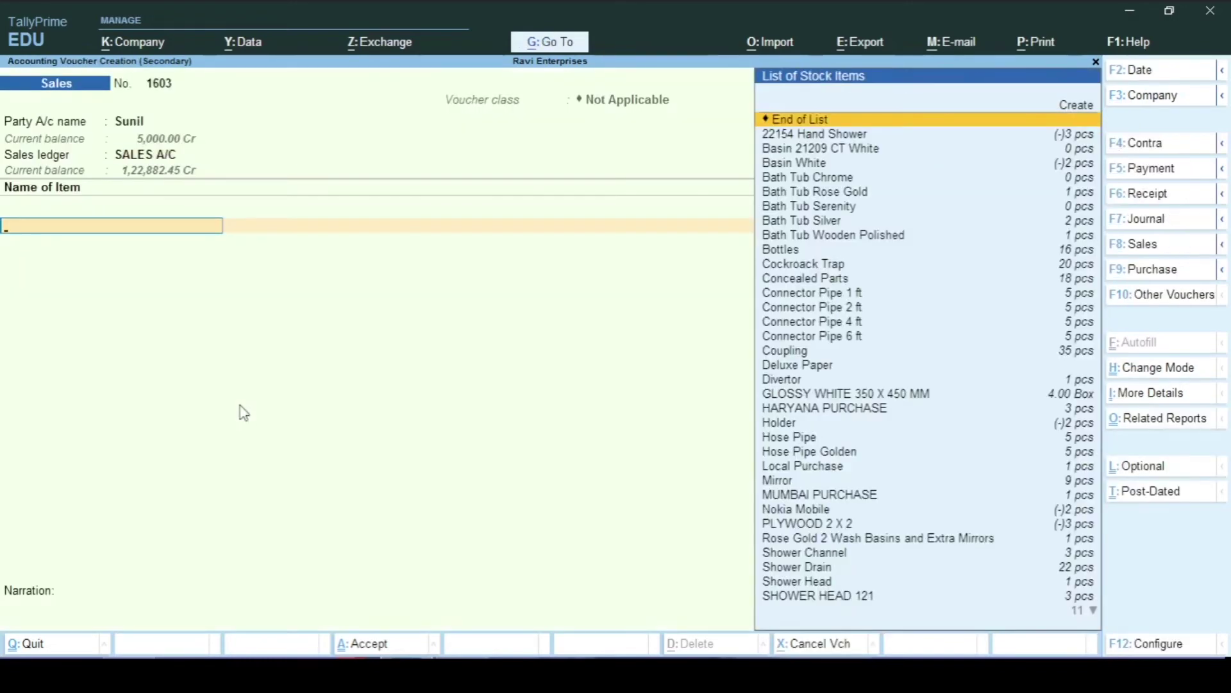
Add Wash Basin to the sale with tracking and order numbers Not Applicable, 1 pcs from the Bhiwandi godown.
{"action": "type", "text": "Was"}
{"action": "key", "text": "Return"}
{"action": "key", "text": "Return"}
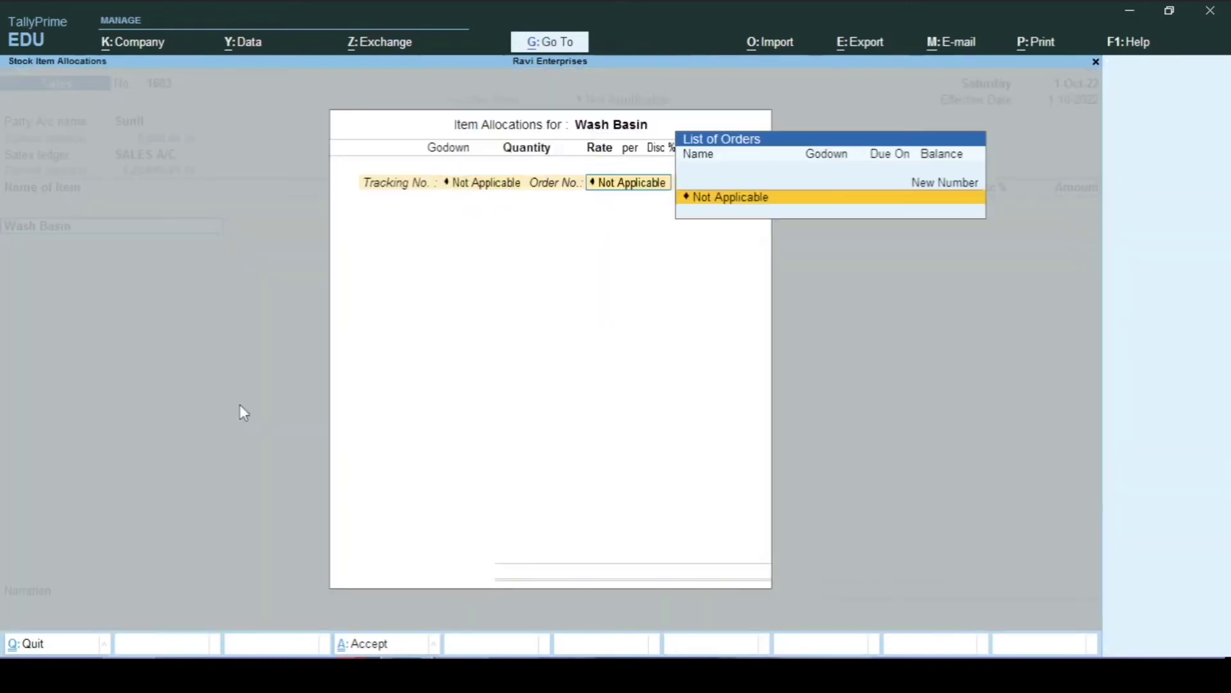
{"action": "key", "text": "Return"}
{"action": "key", "text": "Return"}
{"action": "key", "text": "Return"}
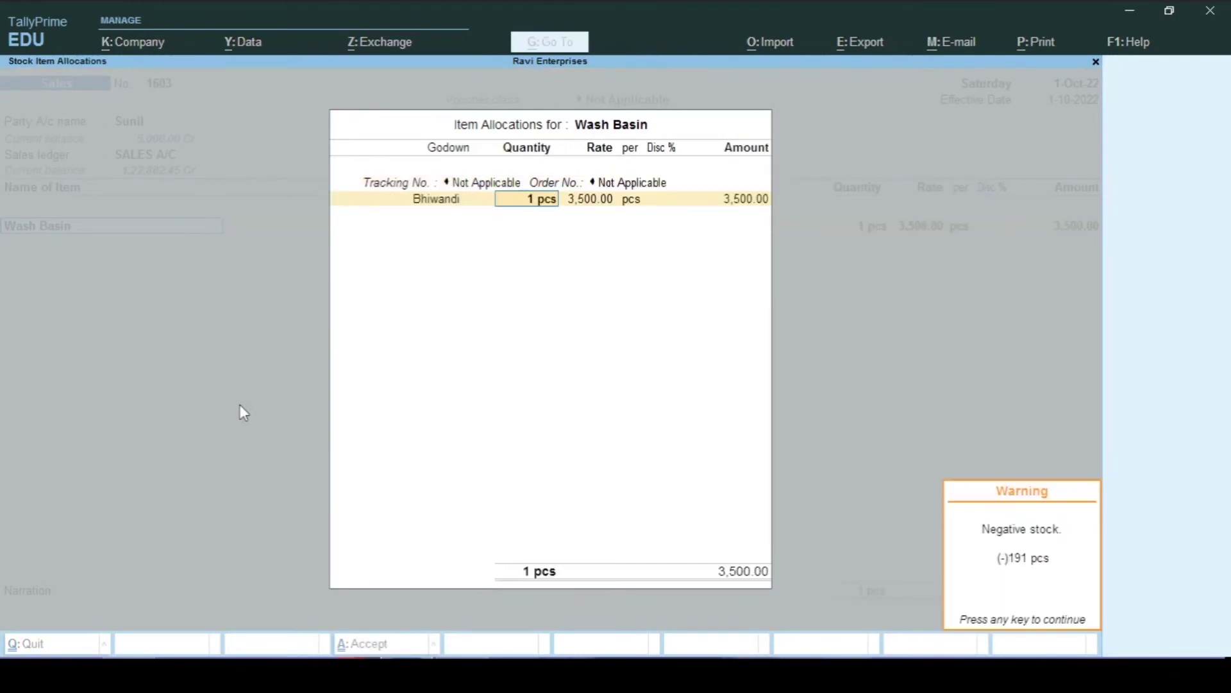
{"action": "key", "text": "Return"}
Set the Wash Basin rate to 5,000 per pcs and accept the item allocation.
{"action": "type", "text": "5,00"}
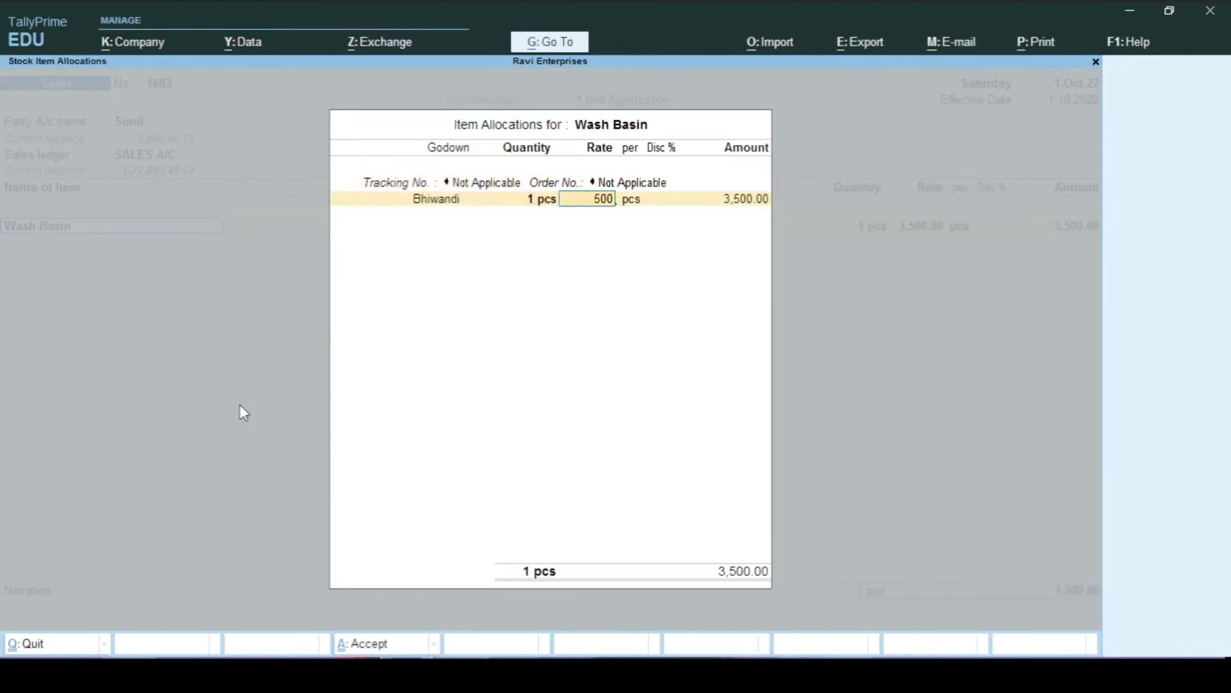
{"action": "type", "text": "0"}
{"action": "key", "text": "Return"}
{"action": "key", "text": "Return"}
{"action": "key", "text": "Return"}
{"action": "key", "text": "Return"}
{"action": "key", "text": "Return"}
{"action": "key", "text": "Return"}
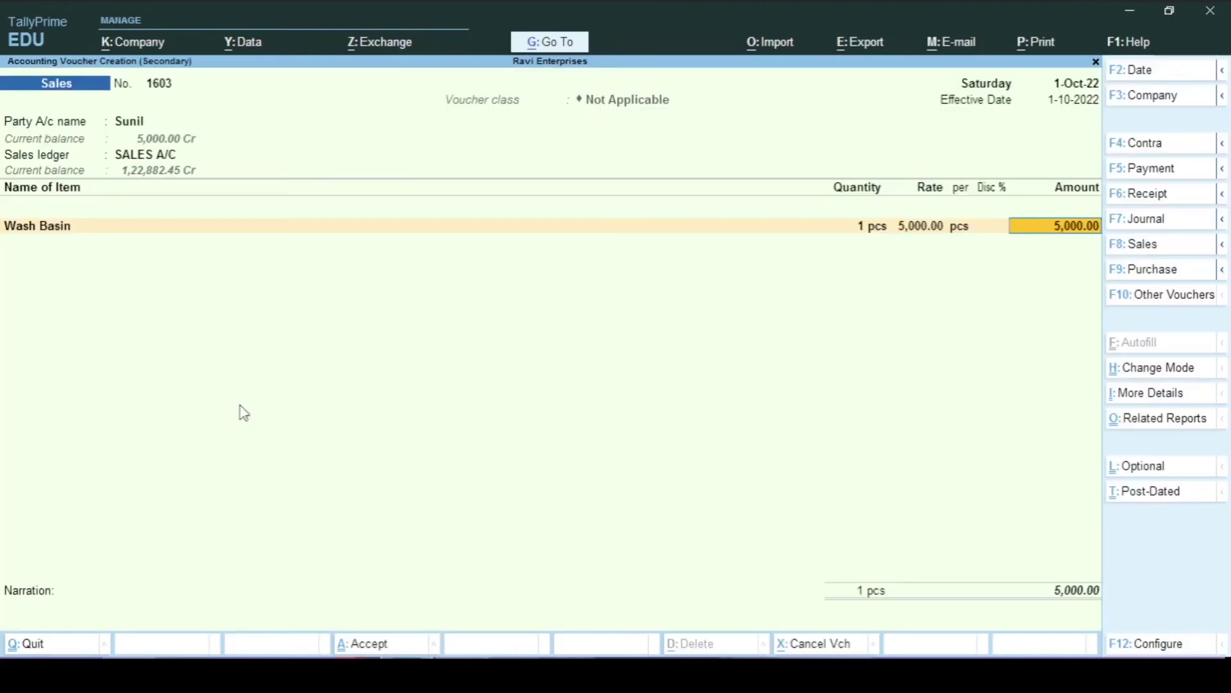
End the item list and allocate the sale bill-wise as New Ref 1603 for 5,000.00 Dr.
{"action": "key", "text": "Return"}
{"action": "key", "text": "Return"}
{"action": "key", "text": "Return"}
{"action": "key", "text": "Return"}
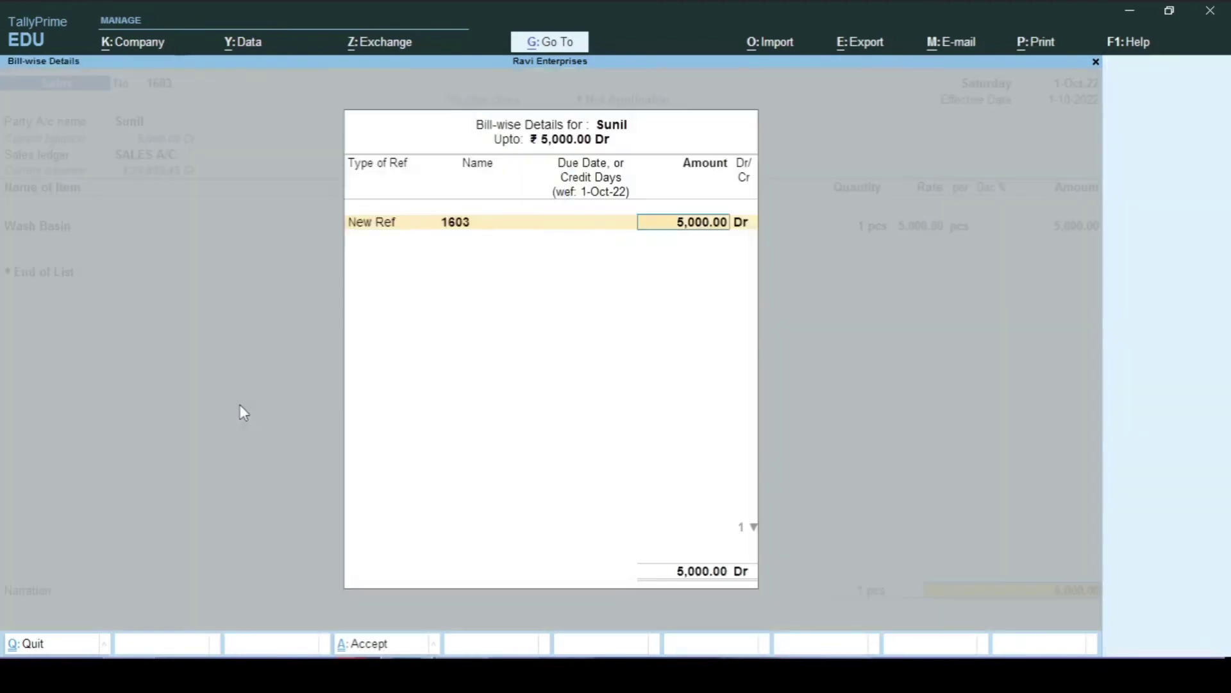
{"action": "key", "text": "Return"}
{"action": "key", "text": "Return"}
Leave the narration blank, save the sales voucher despite the tax mismatch, and return to the ledger vouchers.
{"action": "key", "text": "Return"}
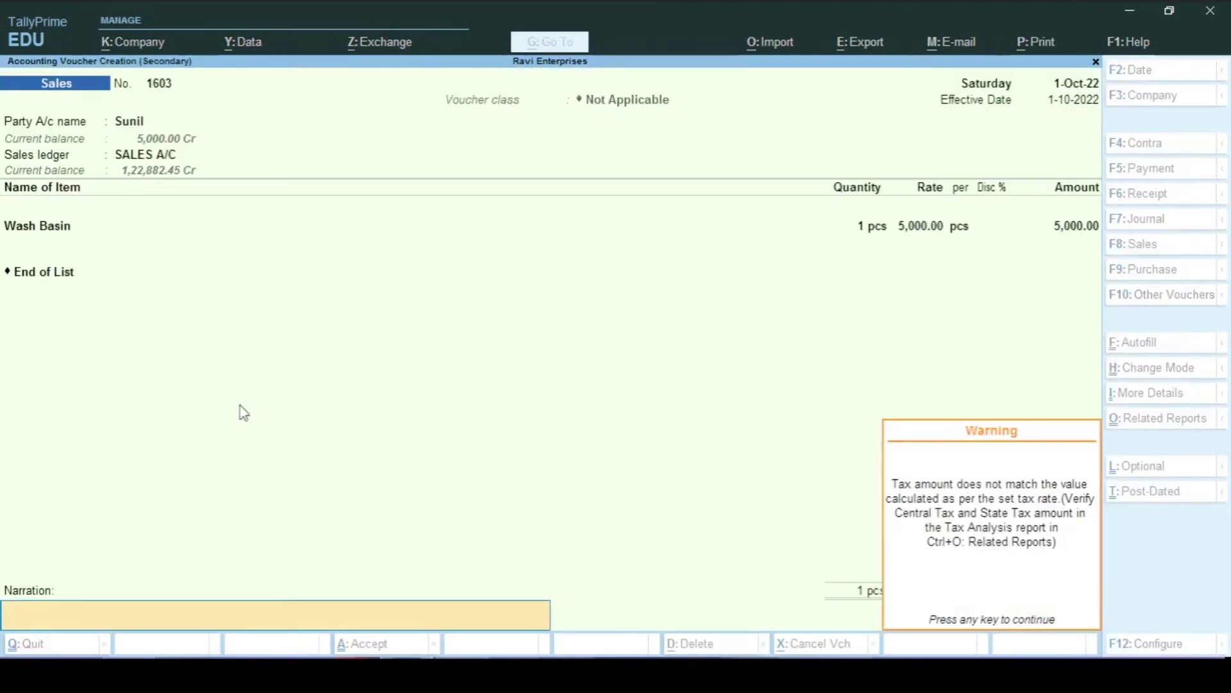
{"action": "key", "text": "Return"}
{"action": "key", "text": "Return"}
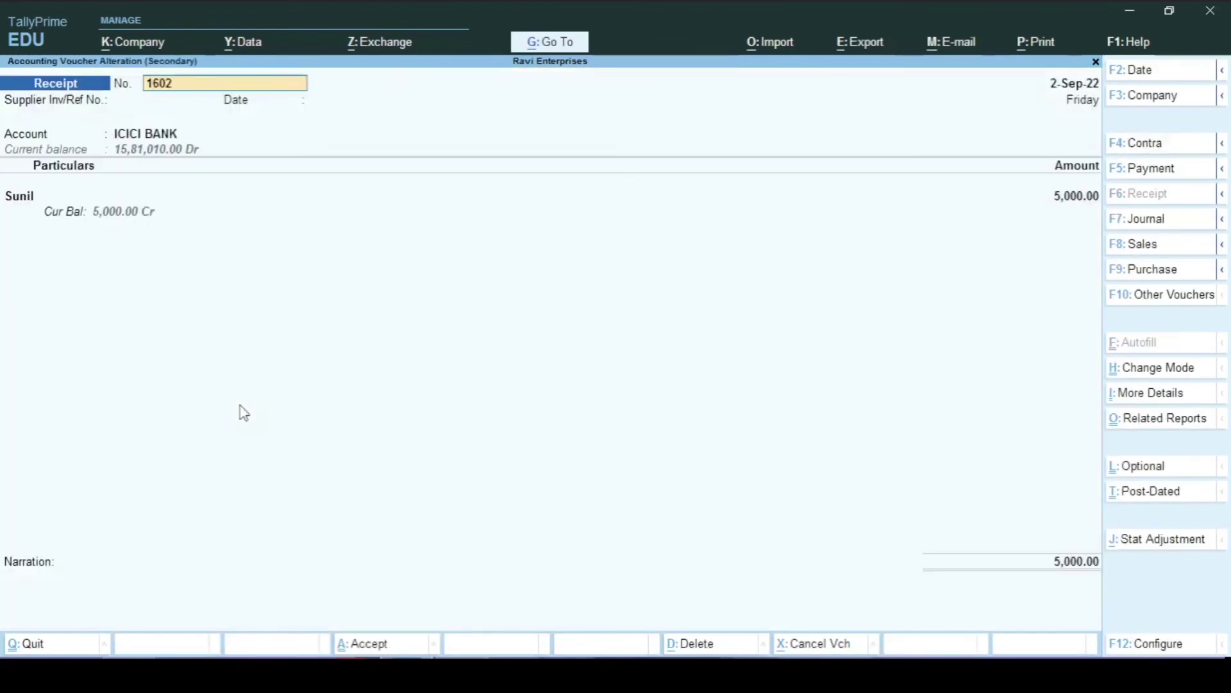
{"action": "key", "text": "Escape"}
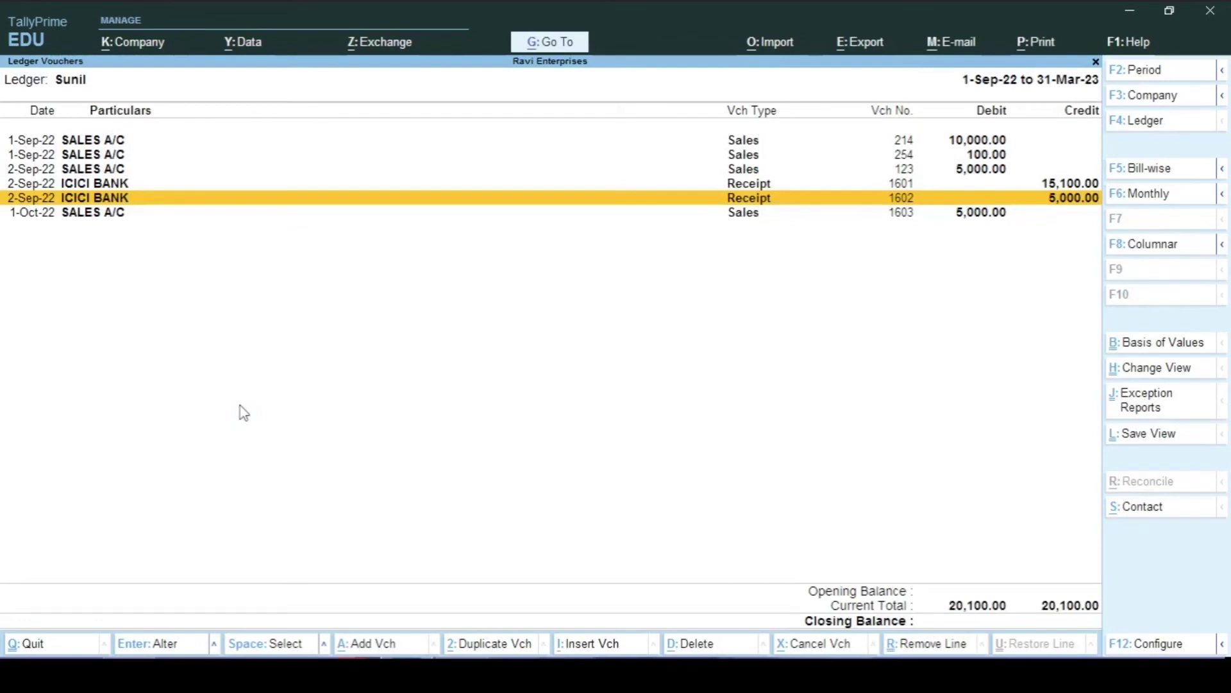
Examine the customer's bill-wise outstanding, return to the ledger vouchers, and select the 1-Oct-22 sale.
{"action": "key", "text": "F5"}
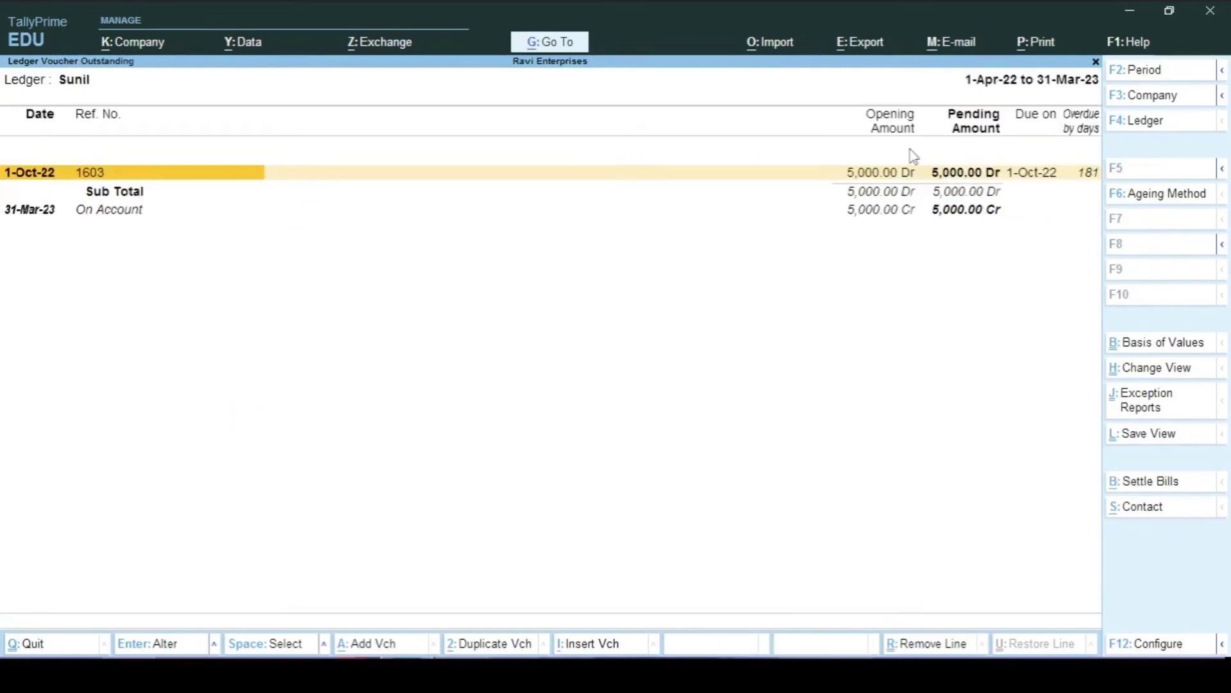
{"action": "key", "text": "Escape"}
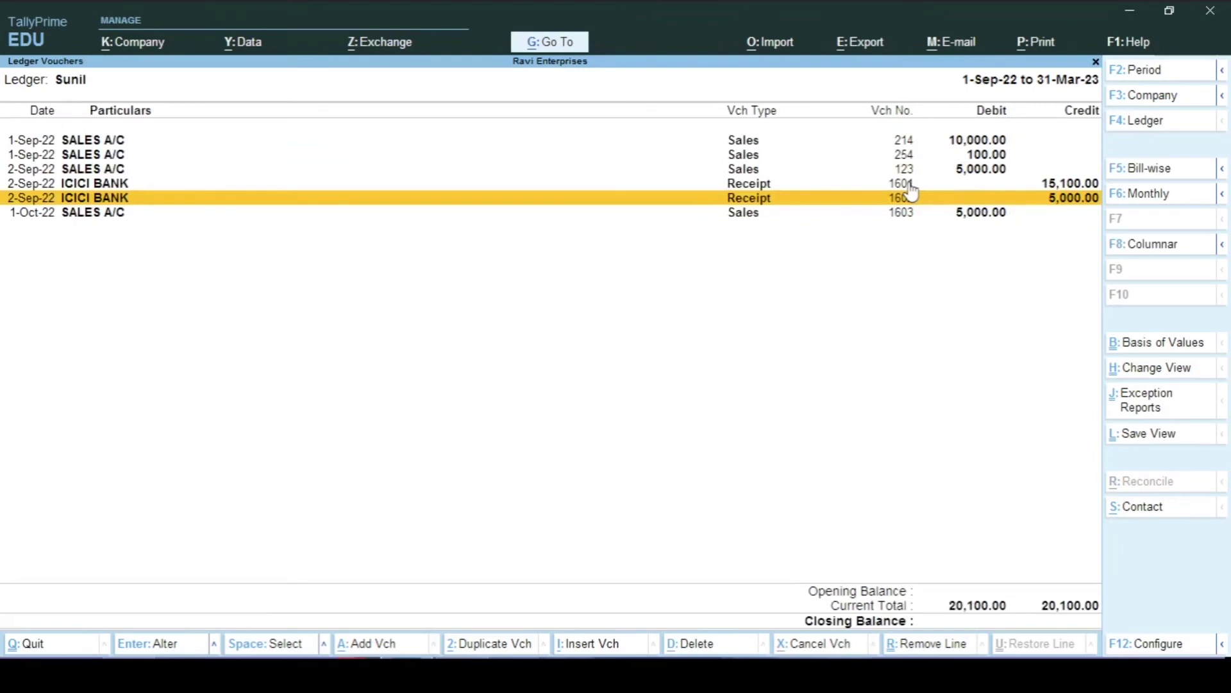
{"action": "key", "text": "Down"}
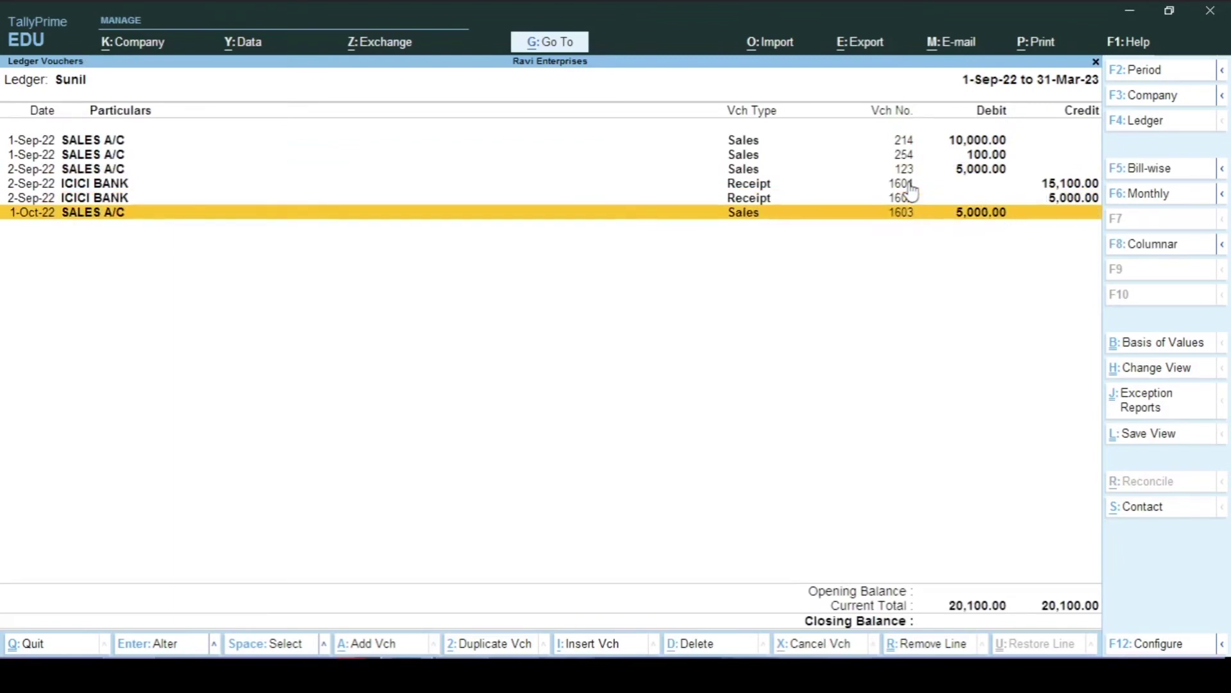
{"action": "key", "text": "Up"}
{"action": "key", "text": "Return"}
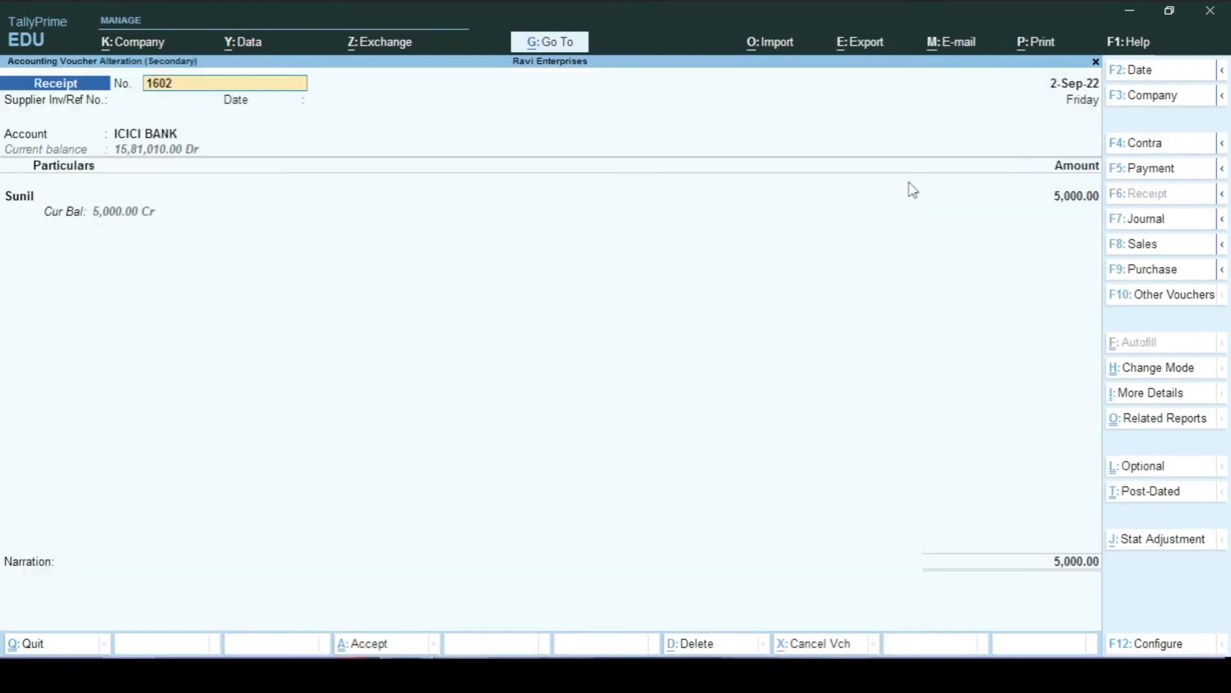
{"action": "key", "text": "Return"}
{"action": "key", "text": "Return"}
{"action": "key", "text": "Return"}
{"action": "key", "text": "Return"}
{"action": "key", "text": "Return"}
{"action": "key", "text": "Return"}
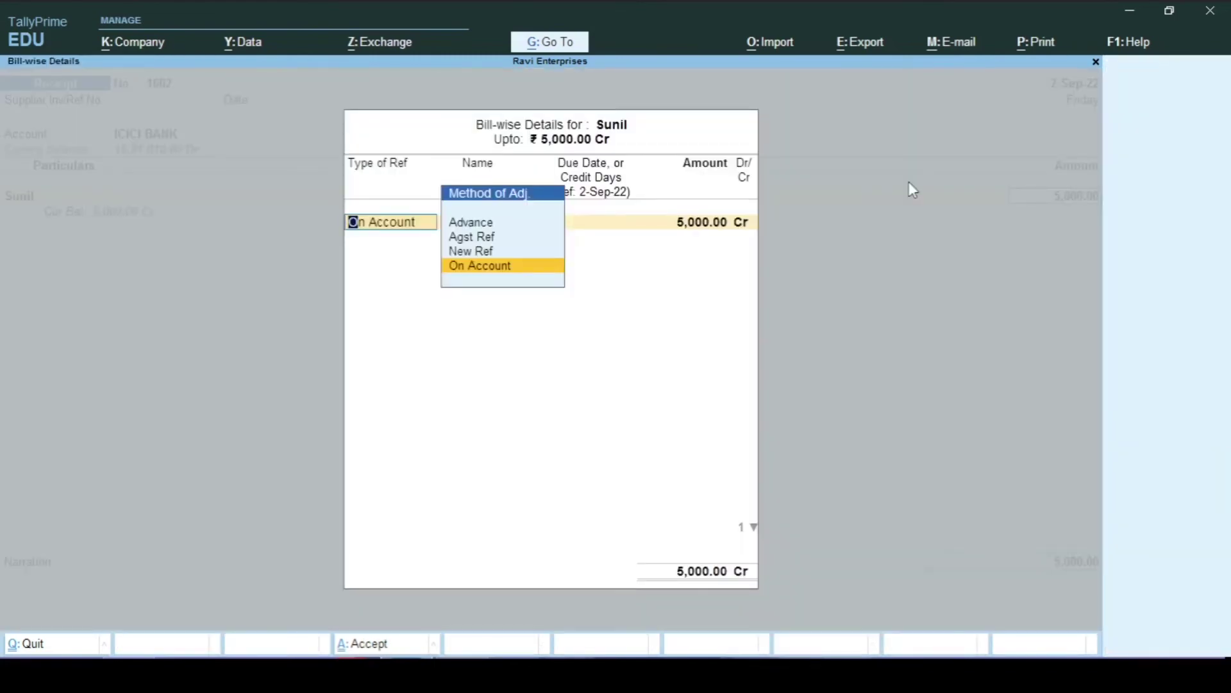
{"action": "key", "text": "Up"}
{"action": "key", "text": "Up"}
{"action": "key", "text": "Up"}
{"action": "key", "text": "Return"}
{"action": "key", "text": "Return"}
{"action": "key", "text": "Return"}
{"action": "key", "text": "Return"}
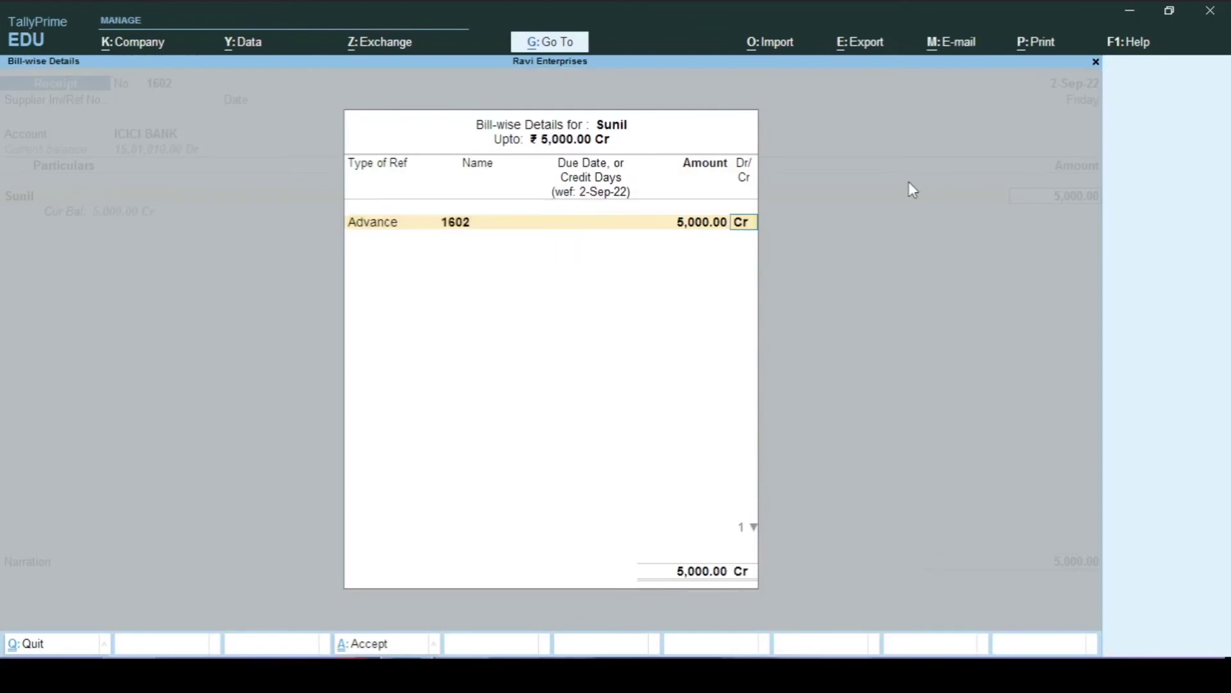
{"action": "key", "text": "Return"}
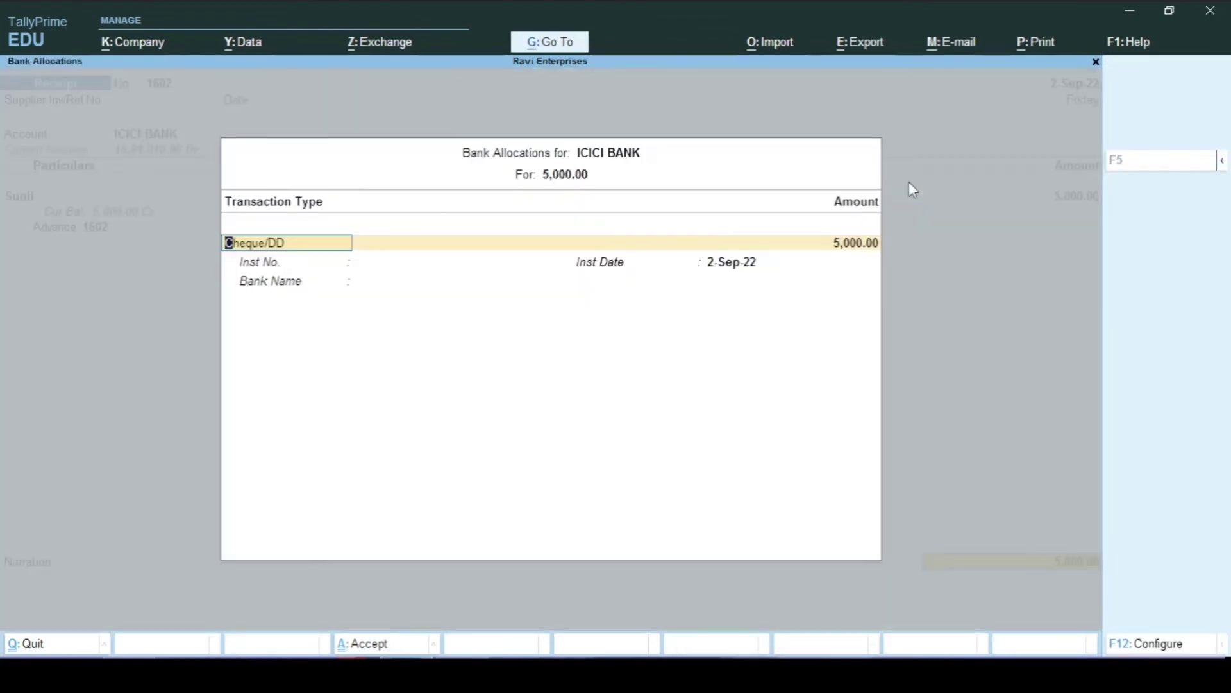
{"action": "key", "text": "Escape"}
{"action": "key", "text": "BackSpace"}
{"action": "key", "text": "ctrl+a"}
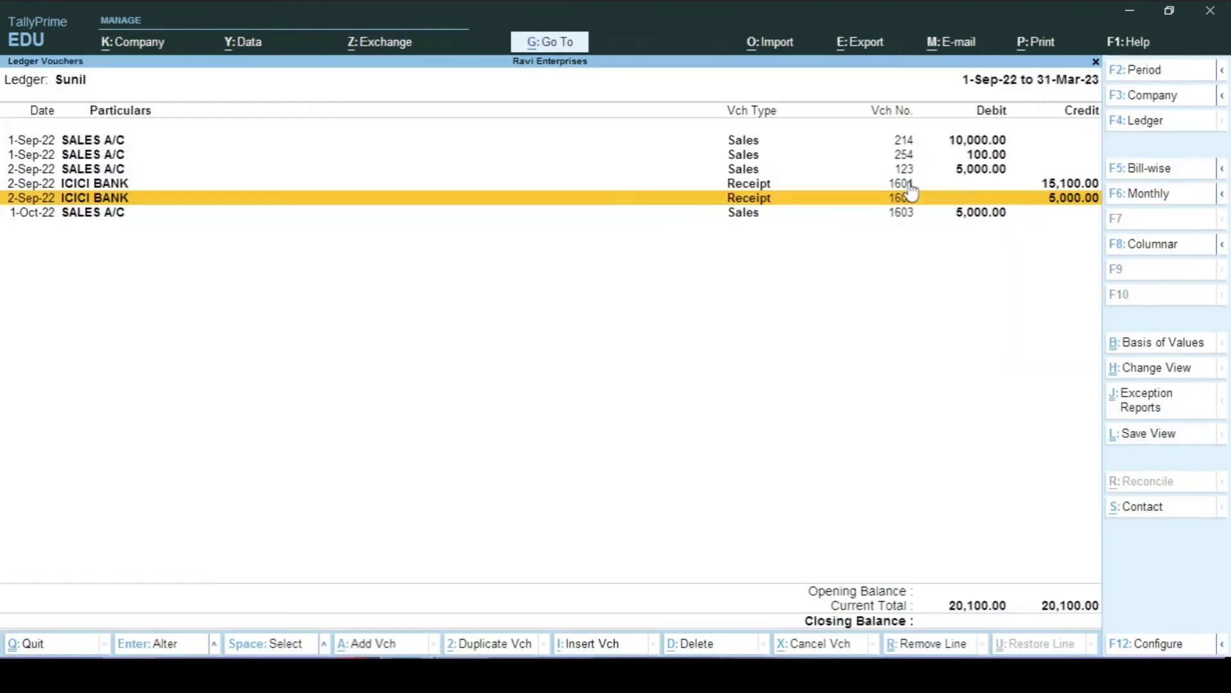
Check the voucher number of the 1-Oct-22 sale and return to the ledger vouchers without changing it.
{"action": "key", "text": "Down"}
{"action": "key", "text": "Return"}
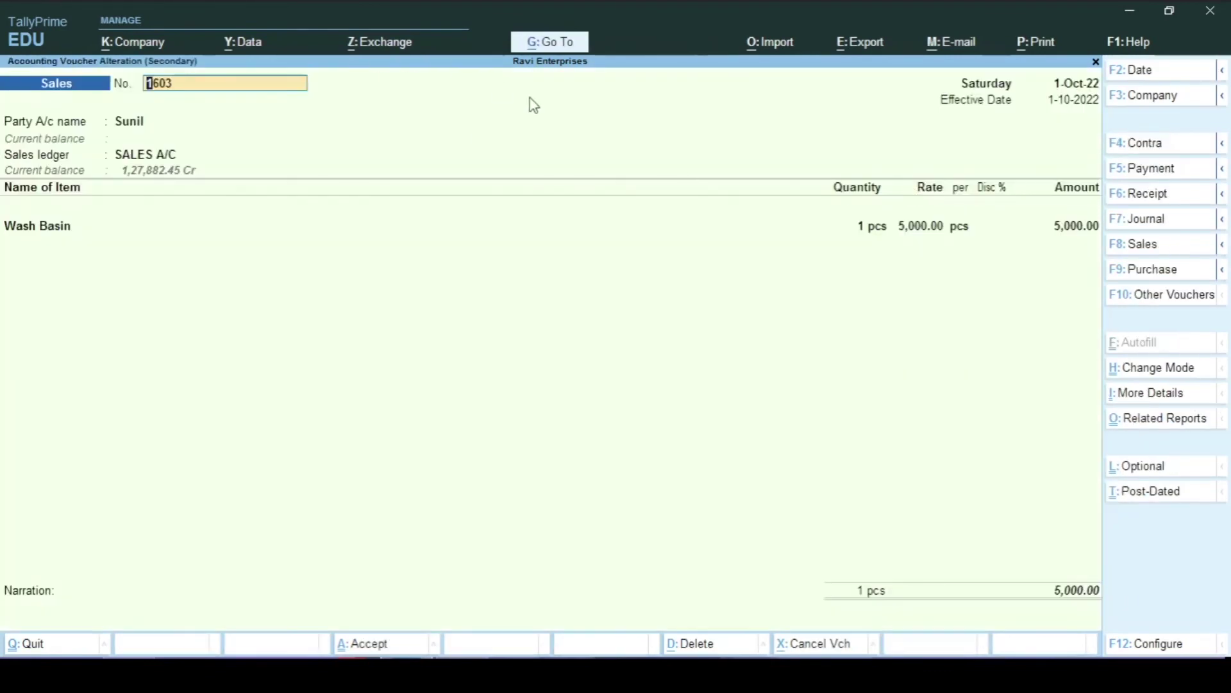
{"action": "key", "text": "ctrl"}
{"action": "key", "text": "Escape"}
{"action": "key", "text": "Return"}
Open receipt 1602 for alteration and proceed to the customer's bill-wise details, keeping its account and amount.
{"action": "key", "text": "Up"}
{"action": "key", "text": "Return"}
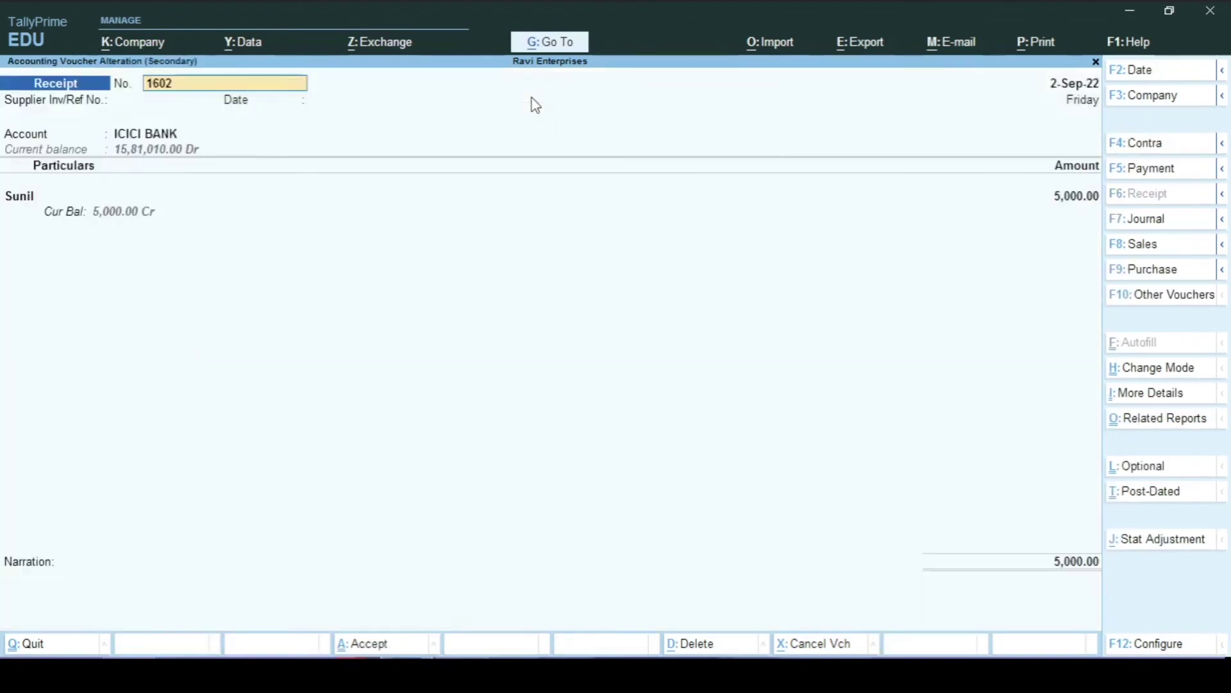
{"action": "key", "text": "Return"}
{"action": "key", "text": "Return"}
{"action": "key", "text": "Return"}
{"action": "key", "text": "Return"}
{"action": "key", "text": "Return"}
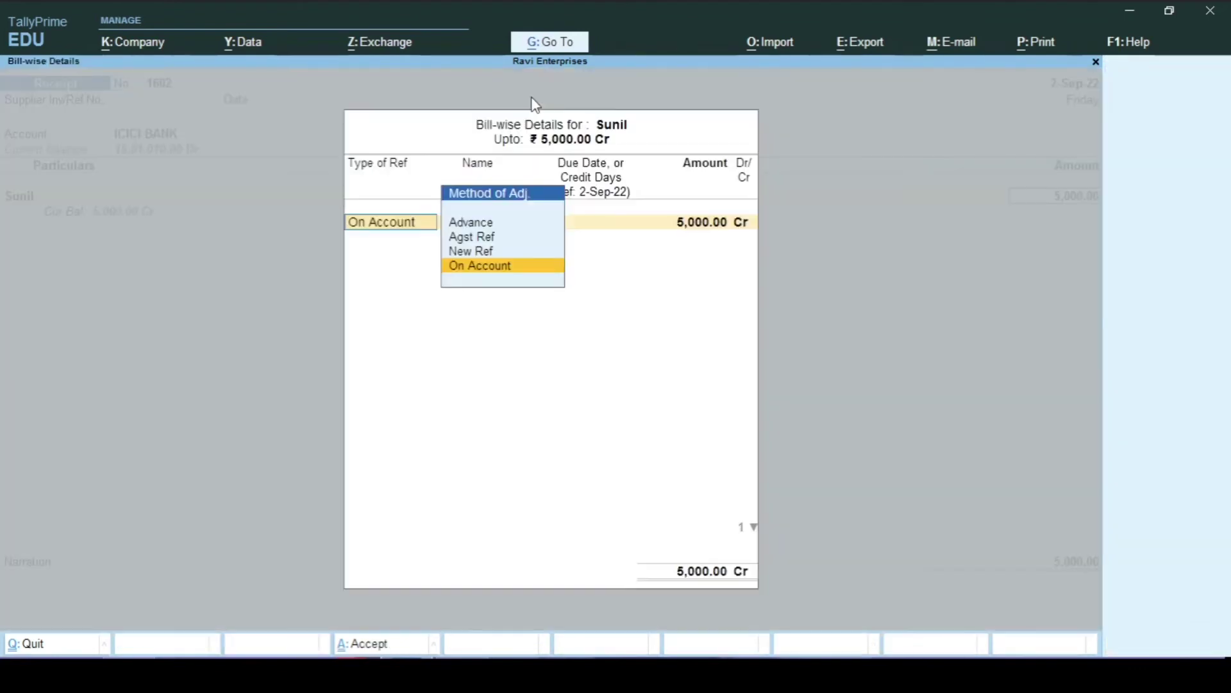
Change the receipt's bill-wise allocation to Advance with reference name 1603 for 5,000.00 Cr.
{"action": "key", "text": "Up"}
{"action": "key", "text": "Up"}
{"action": "key", "text": "Up"}
{"action": "key", "text": "Return"}
{"action": "type", "text": "160"}
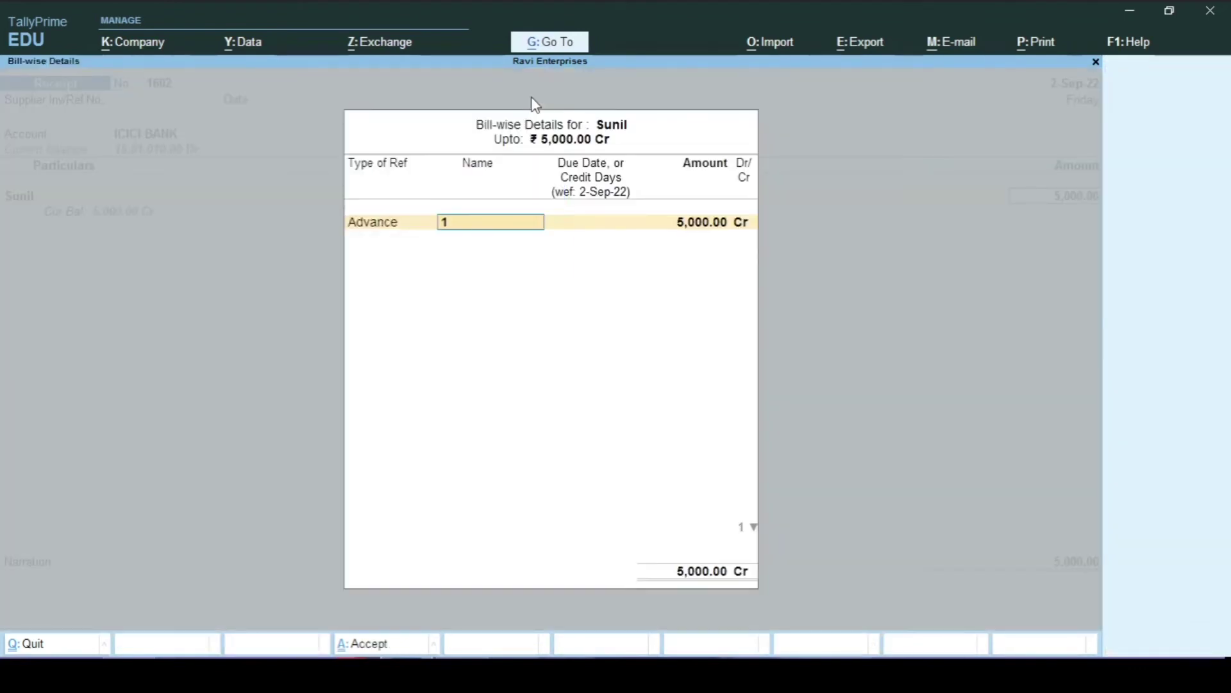
{"action": "key", "text": "Return"}
{"action": "key", "text": "Return"}
{"action": "key", "text": "Return"}
{"action": "key", "text": "Return"}
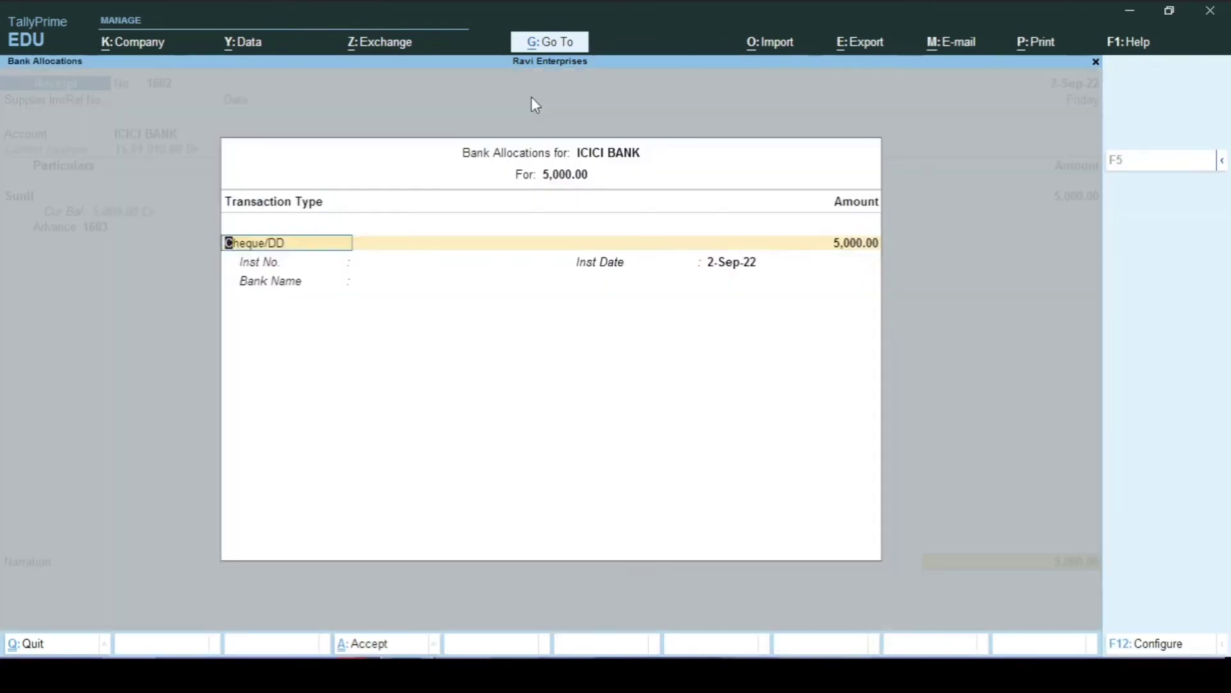
Keep the Cheque/DD bank allocation with blank instrument details and save the altered receipt.
{"action": "key", "text": "Return"}
{"action": "key", "text": "Return"}
{"action": "key", "text": "Return"}
{"action": "key", "text": "Return"}
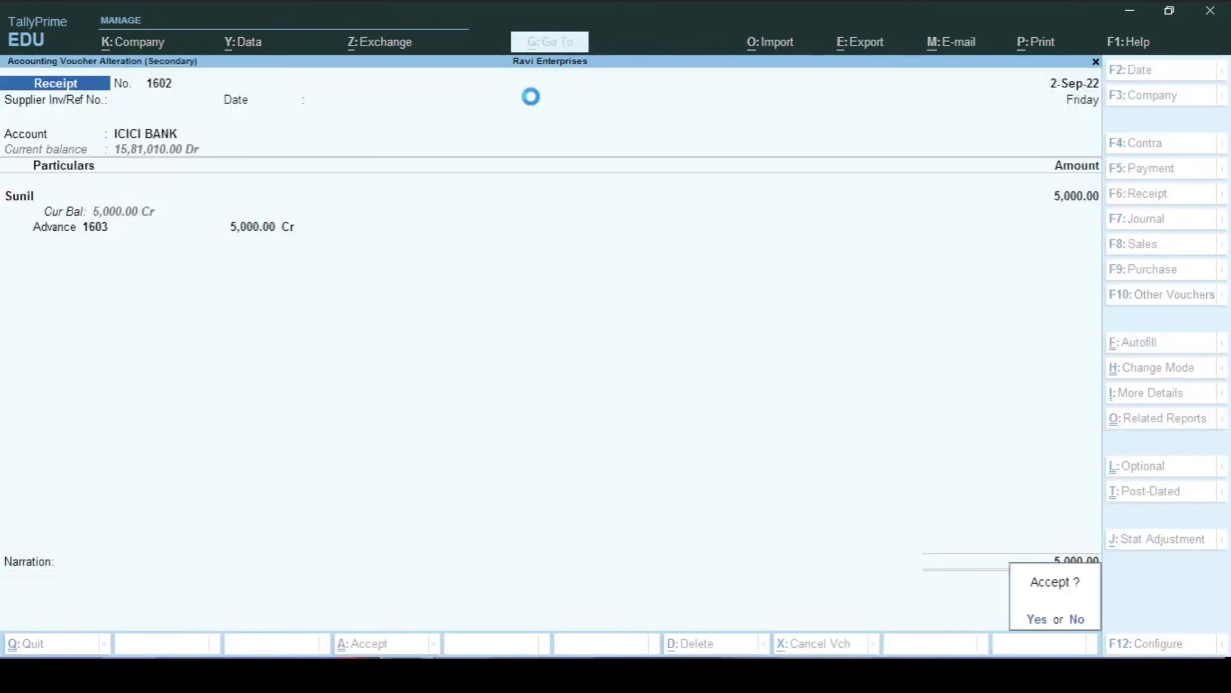
{"action": "key", "text": "Return"}
Leave the receipt, check the customer's bill-wise outstanding, and return to the ledger vouchers.
{"action": "key", "text": "BackSpace"}
{"action": "key", "text": "Escape"}
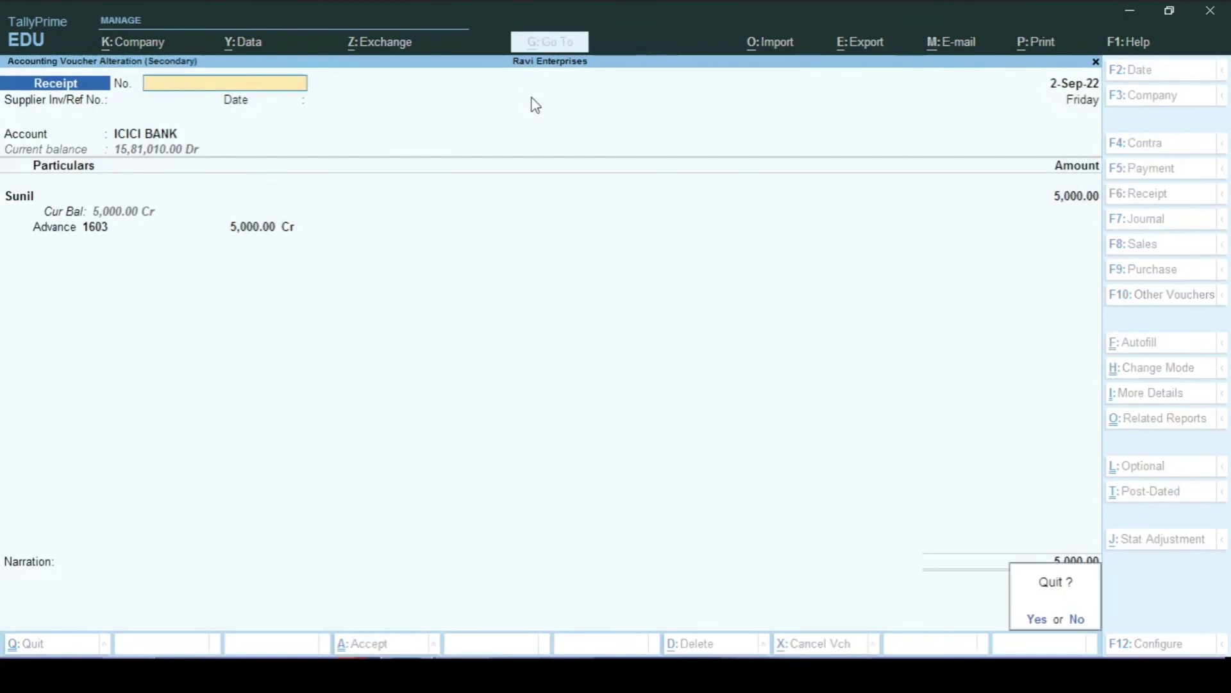
{"action": "key", "text": "Return"}
{"action": "key", "text": "F5"}
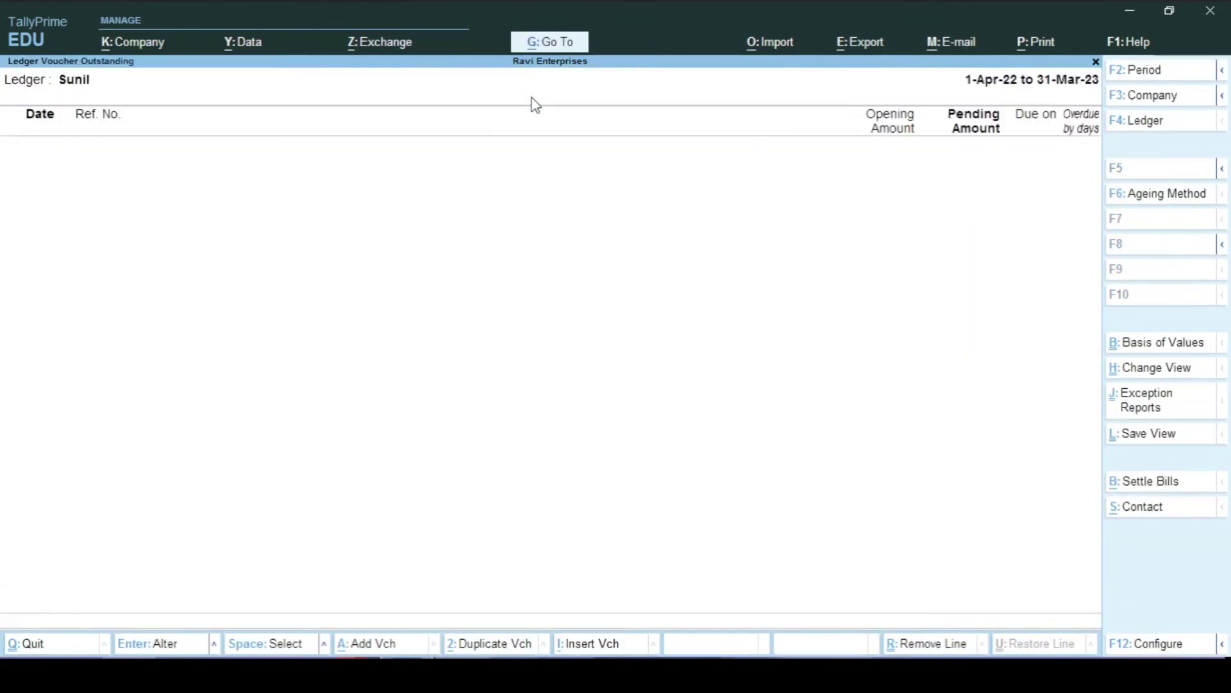
{"action": "key", "text": "Escape"}
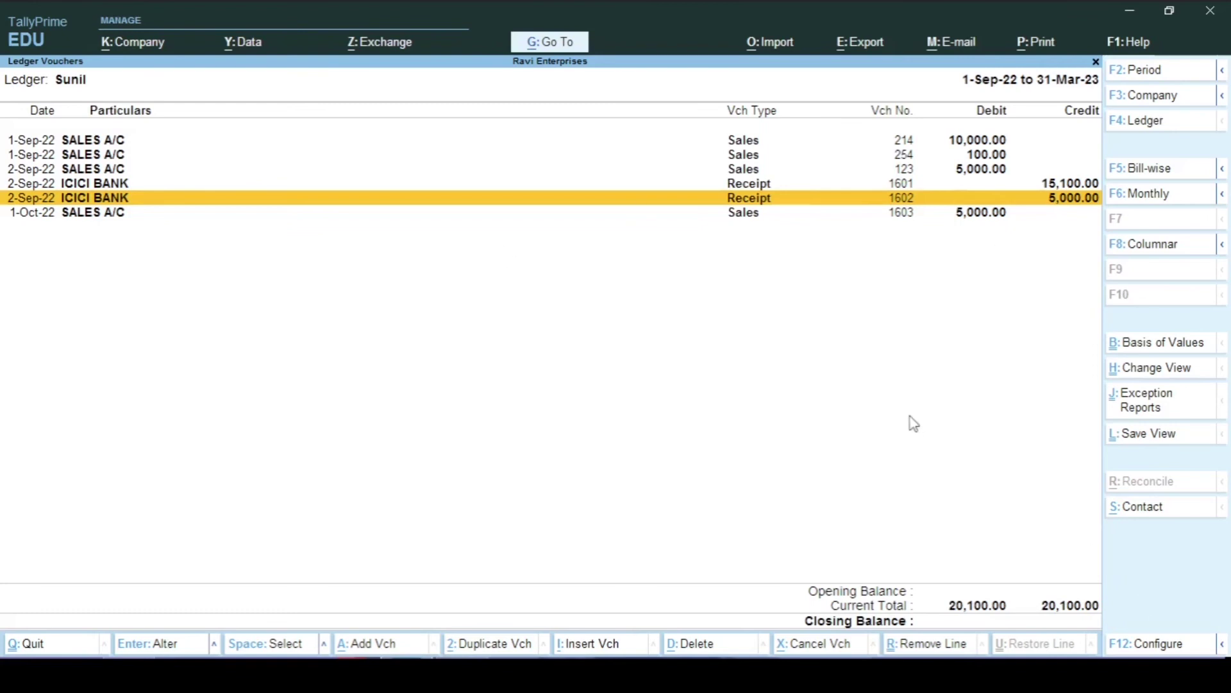
Open the first 1-Sep-22 sale and set Use default Bill-wise details for Bill Allocation to Yes in its configuration.
{"action": "key", "text": "Up"}
{"action": "key", "text": "Home"}
{"action": "key", "text": "Return"}
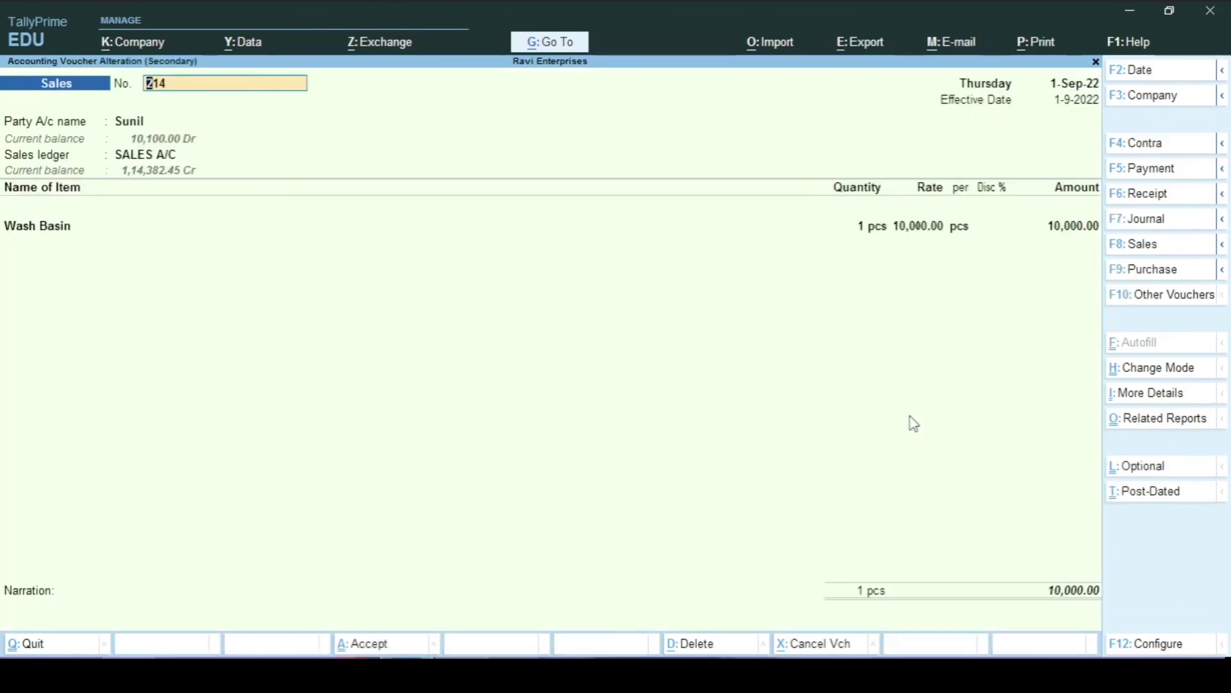
{"action": "left_click", "coordinate": [1145, 652]}
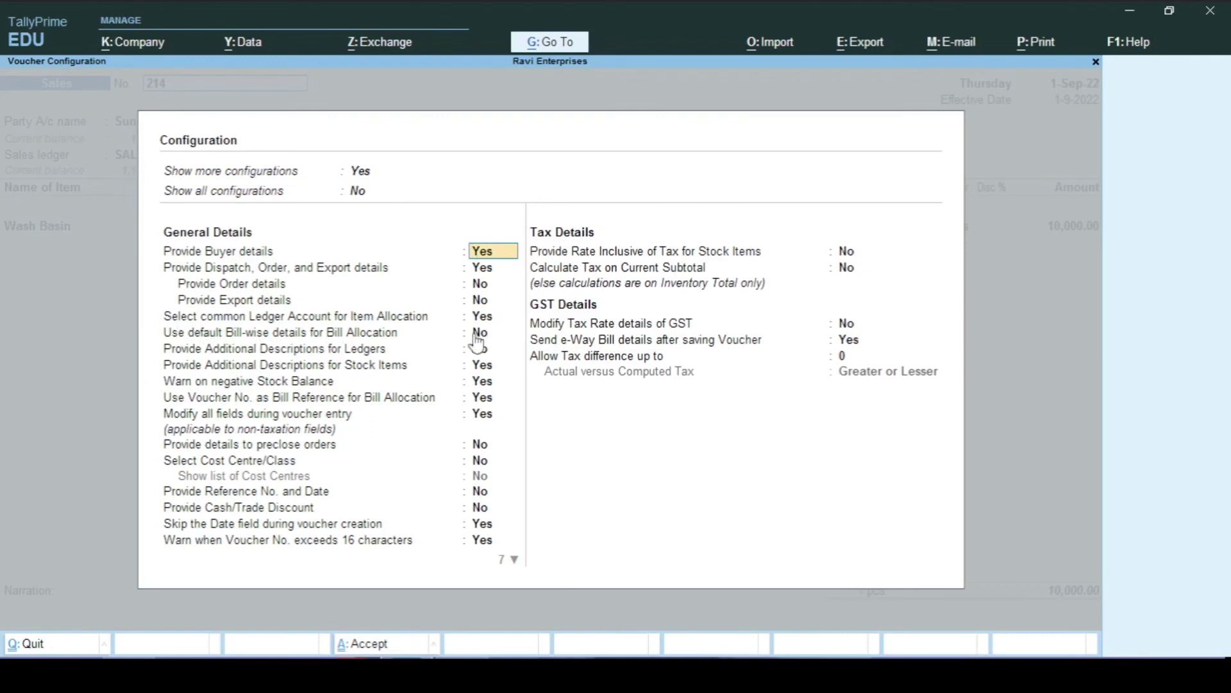
{"action": "key", "text": "Down"}
{"action": "key", "text": "Down"}
{"action": "key", "text": "Down"}
{"action": "key", "text": "Down"}
{"action": "key", "text": "Down"}
{"action": "key", "text": "Down"}
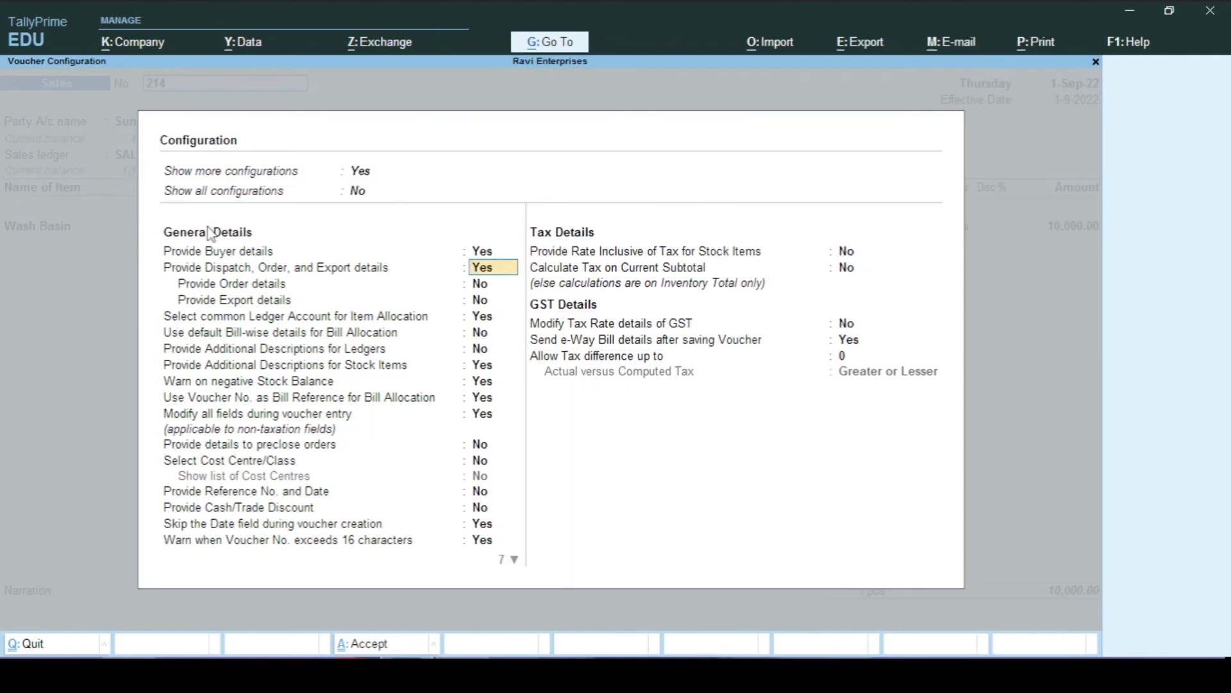
{"action": "key", "text": "Up"}
{"action": "type", "text": "y"}
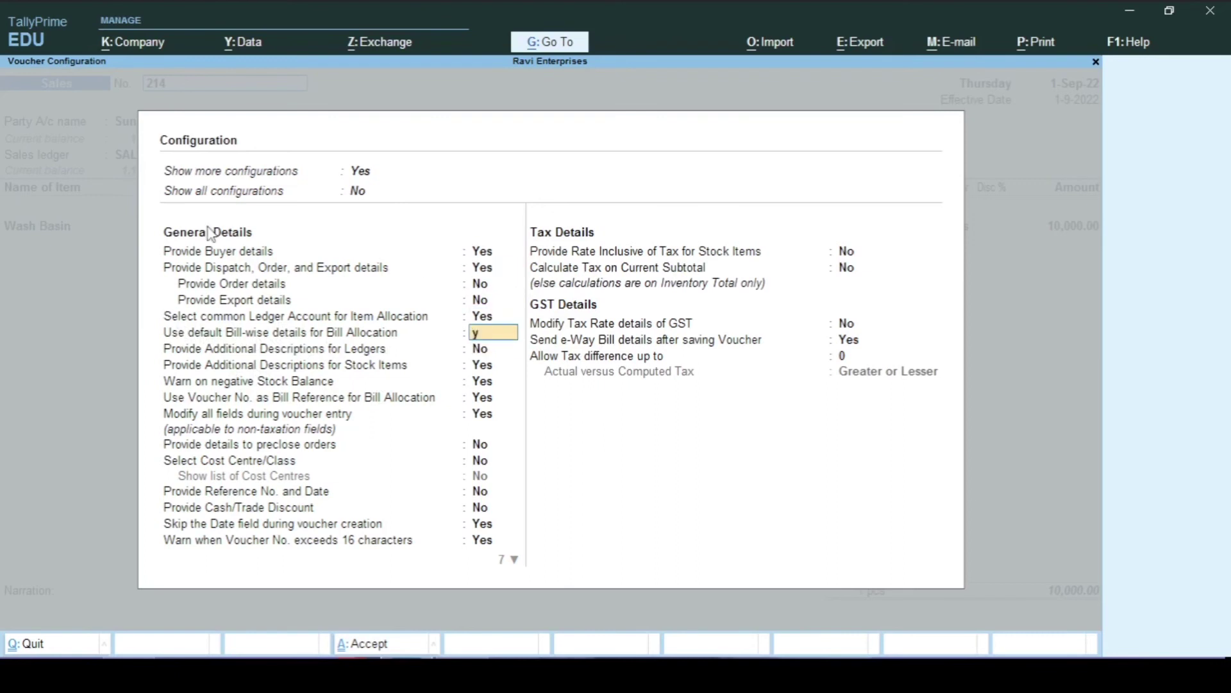
{"action": "key", "text": "Return"}
{"action": "key", "text": "ctrl+a"}
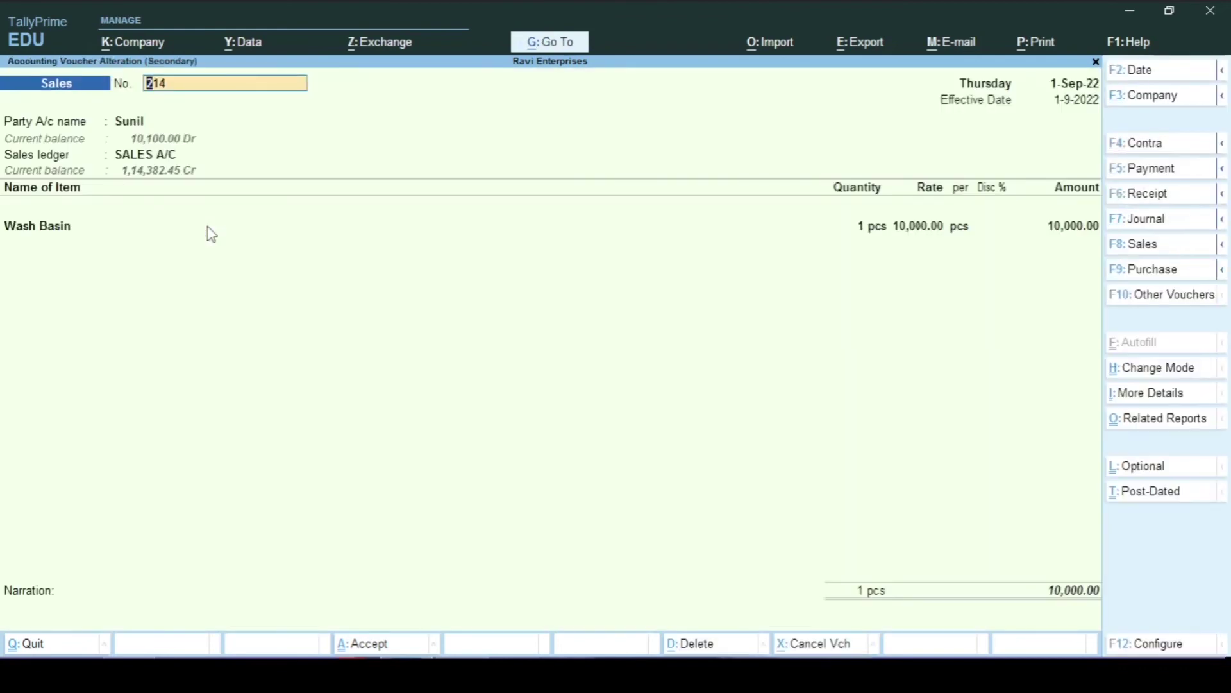
Keep the sale's blank dispatch details, existing party details and sales ledger, and proceed to the Wash Basin item description.
{"action": "key", "text": "Return"}
{"action": "key", "text": "Return"}
{"action": "key", "text": "Return"}
{"action": "key", "text": "Return"}
{"action": "key", "text": "Return"}
{"action": "key", "text": "Return"}
{"action": "key", "text": "Return"}
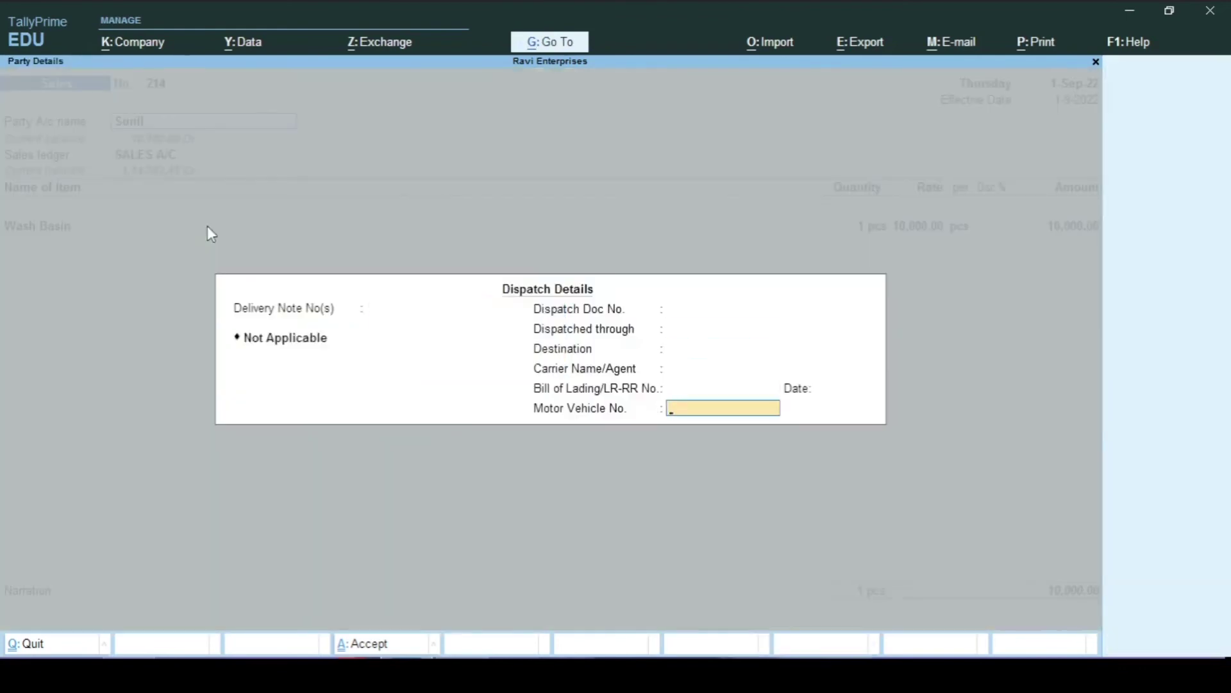
{"action": "key", "text": "Return"}
{"action": "key", "text": "Return"}
{"action": "key", "text": "Return"}
{"action": "key", "text": "Return"}
{"action": "key", "text": "Return"}
{"action": "key", "text": "Return"}
{"action": "key", "text": "Return"}
{"action": "key", "text": "Return"}
{"action": "key", "text": "Return"}
{"action": "key", "text": "Return"}
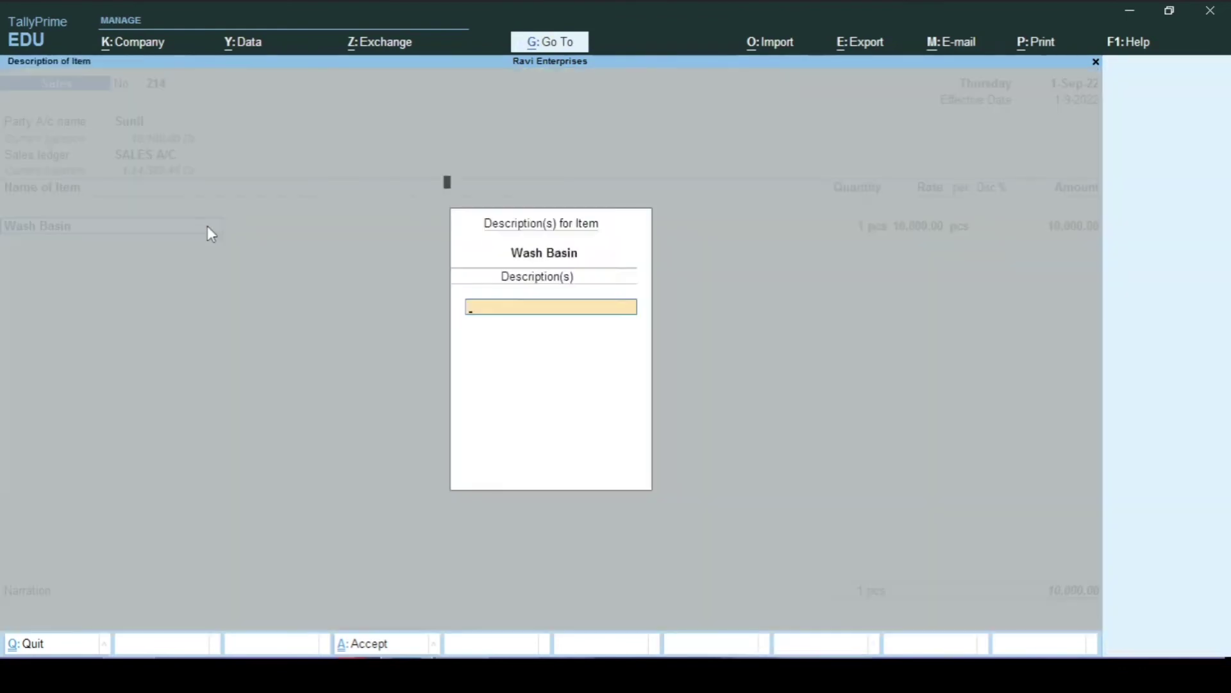
Leave the Wash Basin description blank and accept its existing item allocation of 1 pcs at 10,000.00.
{"action": "key", "text": "Return"}
{"action": "key", "text": "Return"}
{"action": "key", "text": "Return"}
{"action": "key", "text": "Return"}
{"action": "key", "text": "Return"}
{"action": "key", "text": "Return"}
{"action": "key", "text": "Return"}
{"action": "key", "text": "Return"}
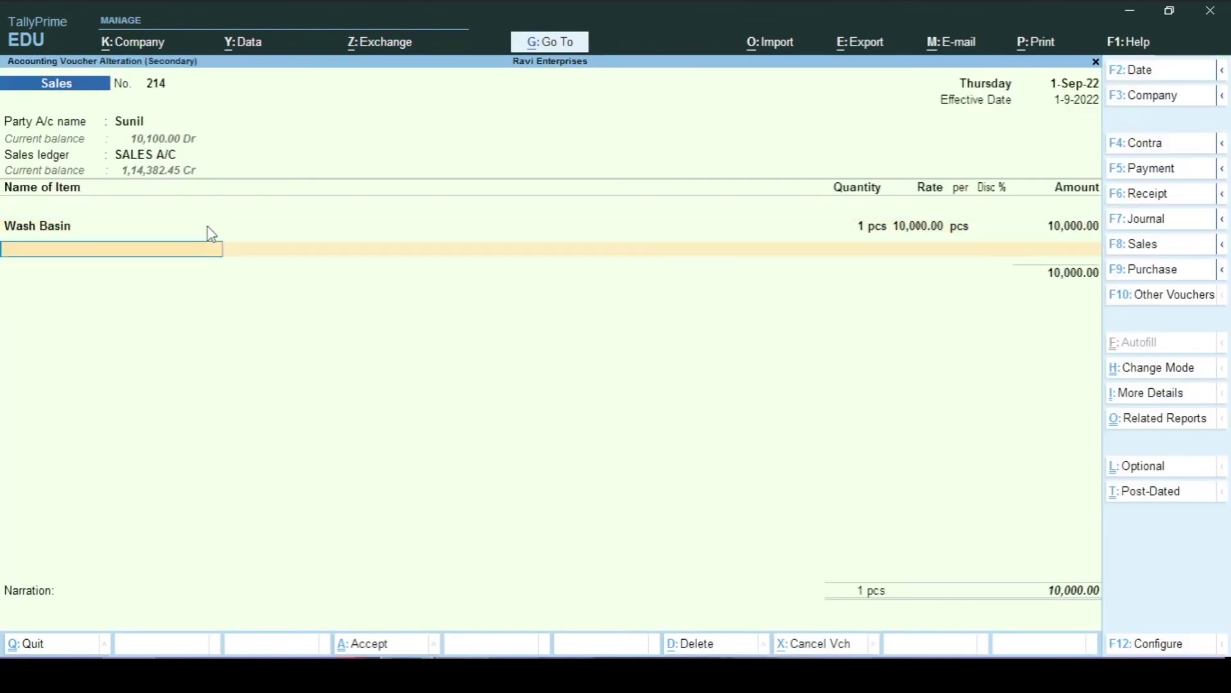
End the item list, leave the narration blank, and save the sale despite the tax mismatch.
{"action": "key", "text": "Return"}
{"action": "key", "text": "Return"}
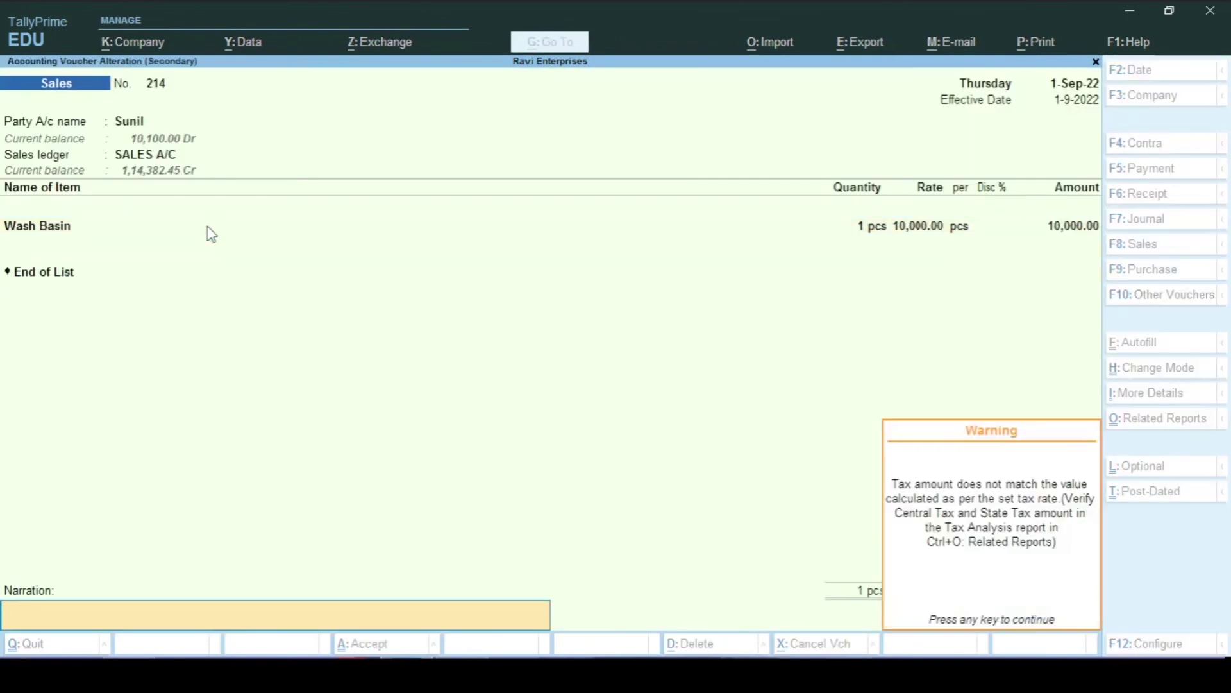
{"action": "key", "text": "Return"}
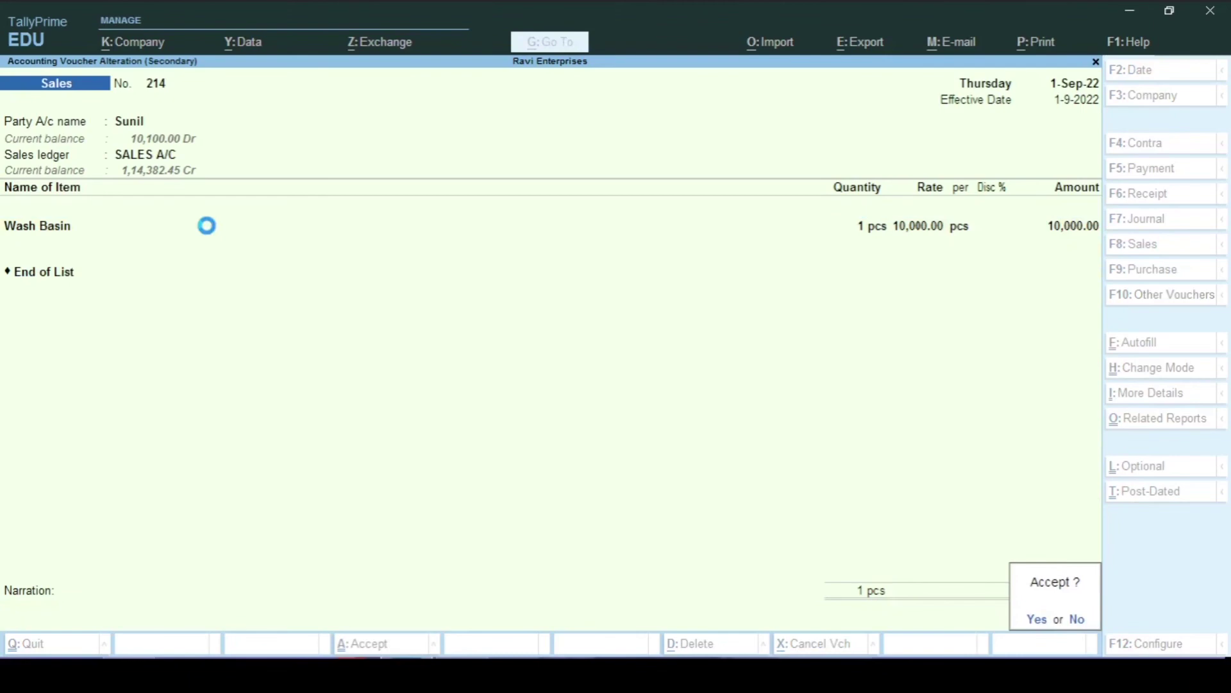
{"action": "key", "text": "Return"}
Reopen sale 214 and set Use default Bill-wise details for Bill Allocation to No in the voucher configuration.
{"action": "key", "text": "Return"}
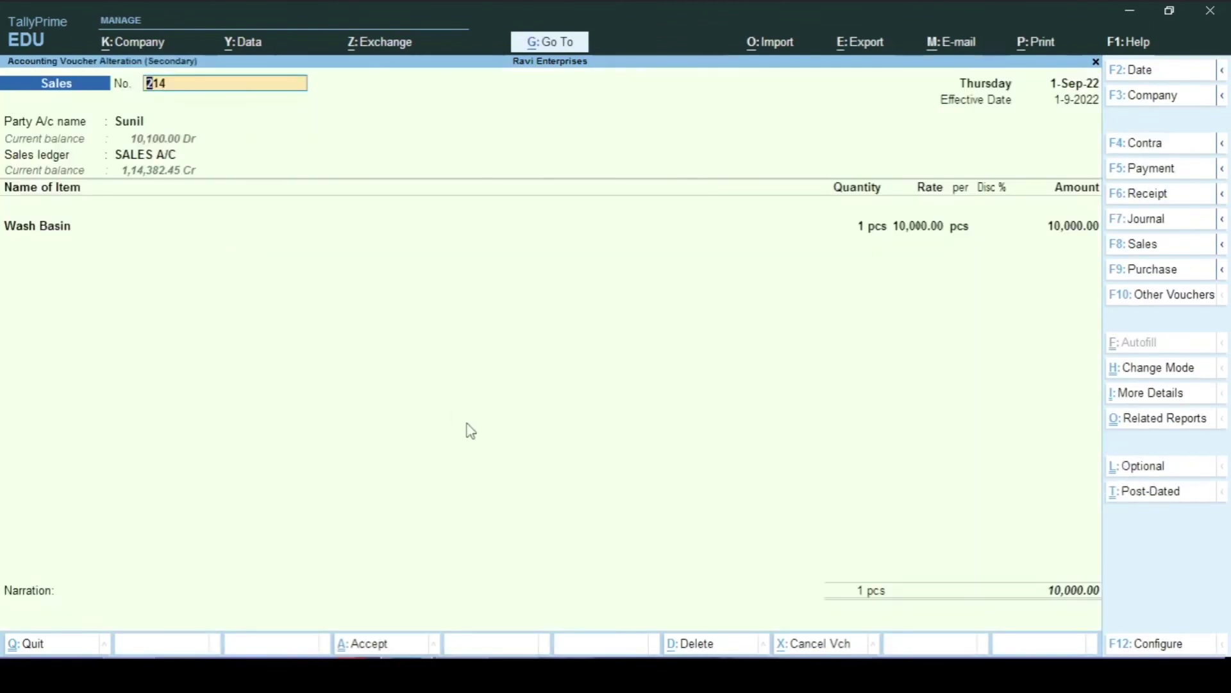
{"action": "left_click", "coordinate": [1131, 646]}
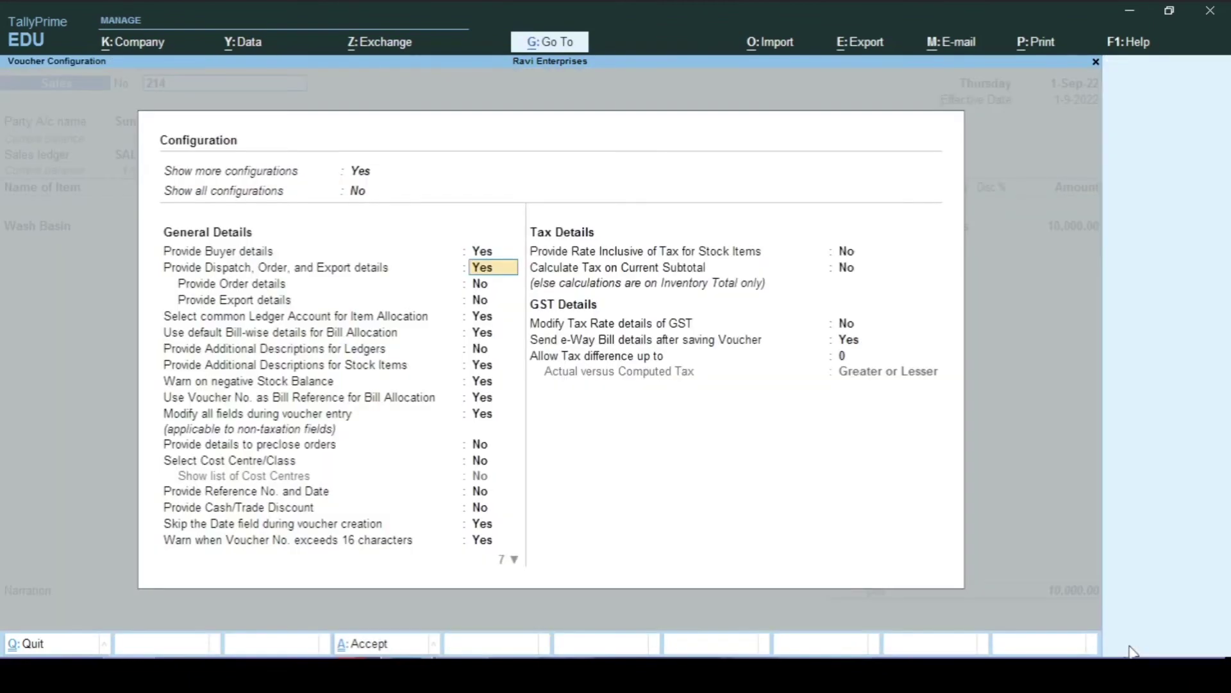
{"action": "key", "text": "Down"}
{"action": "key", "text": "Down"}
{"action": "key", "text": "Down"}
{"action": "key", "text": "Down"}
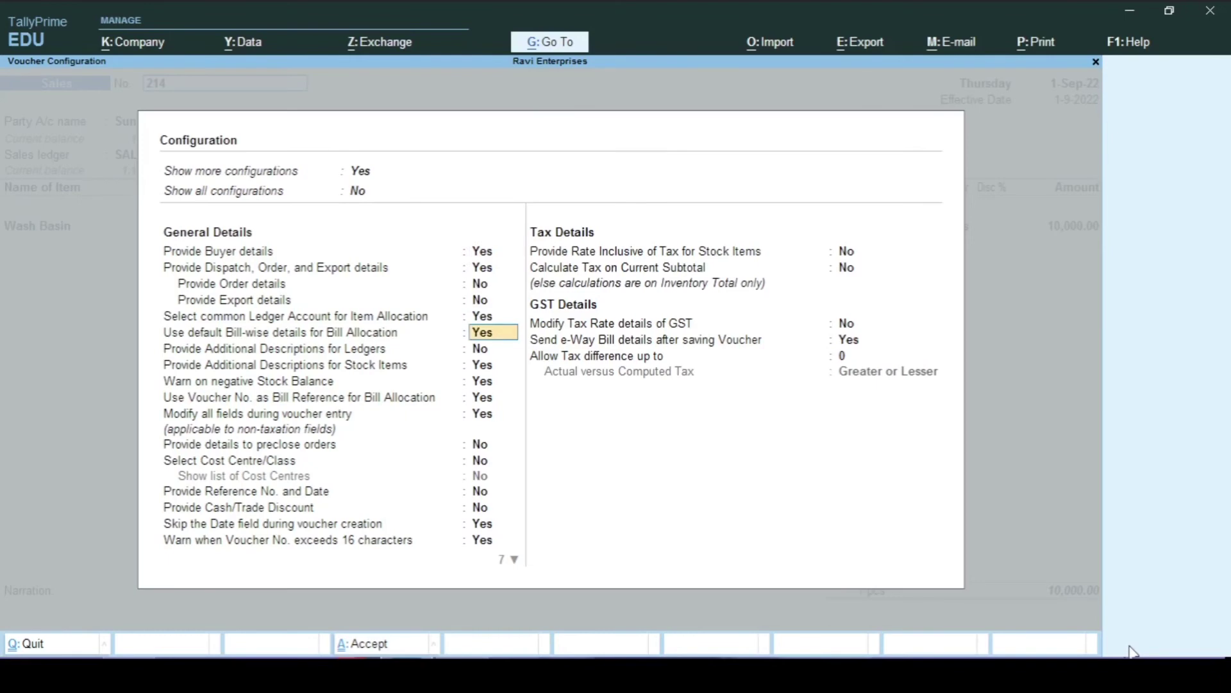
{"action": "key", "text": "Down"}
{"action": "key", "text": "ctrl+a"}
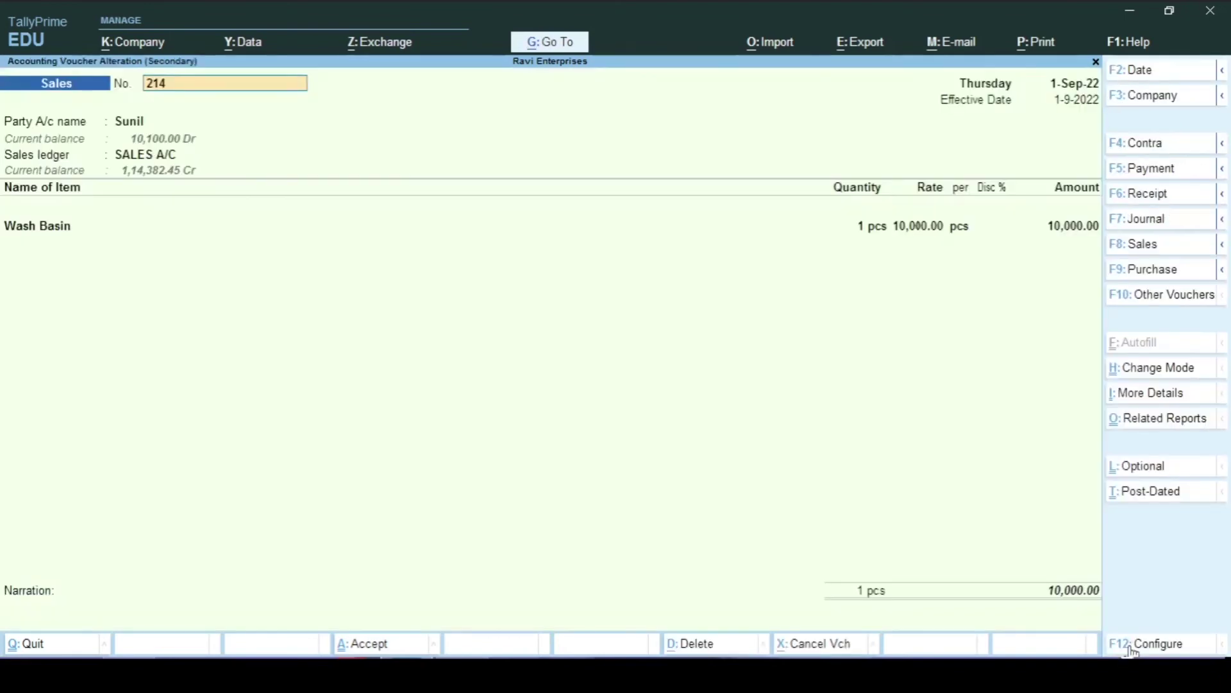
Keep the sale's voucher number and party account, and leave all dispatch details blank.
{"action": "key", "text": "Return"}
{"action": "key", "text": "Return"}
{"action": "key", "text": "Return"}
{"action": "key", "text": "Return"}
{"action": "key", "text": "Return"}
{"action": "key", "text": "Return"}
{"action": "key", "text": "Return"}
{"action": "key", "text": "Return"}
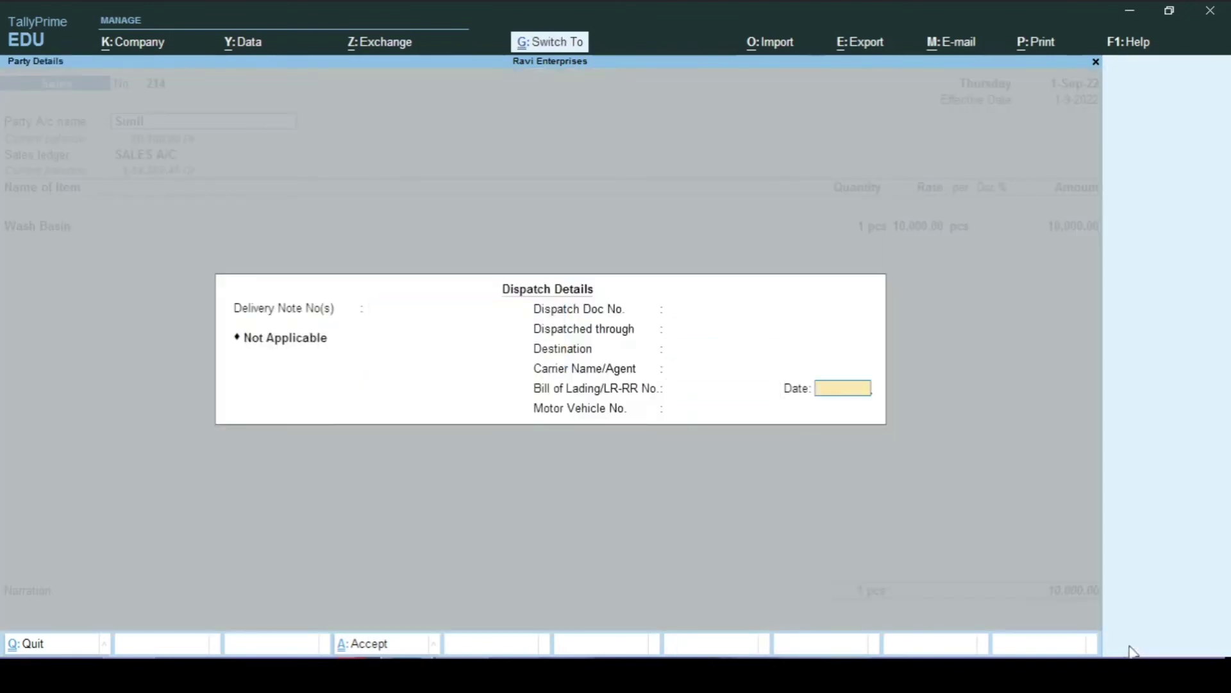
{"action": "key", "text": "Return"}
Reselect the same customer as Buyer (Bill to) and accept the party details.
{"action": "key", "text": "BackSpace"}
{"action": "key", "text": "BackSpace"}
{"action": "key", "text": "BackSpace"}
{"action": "key", "text": "BackSpace"}
{"action": "key", "text": "BackSpace"}
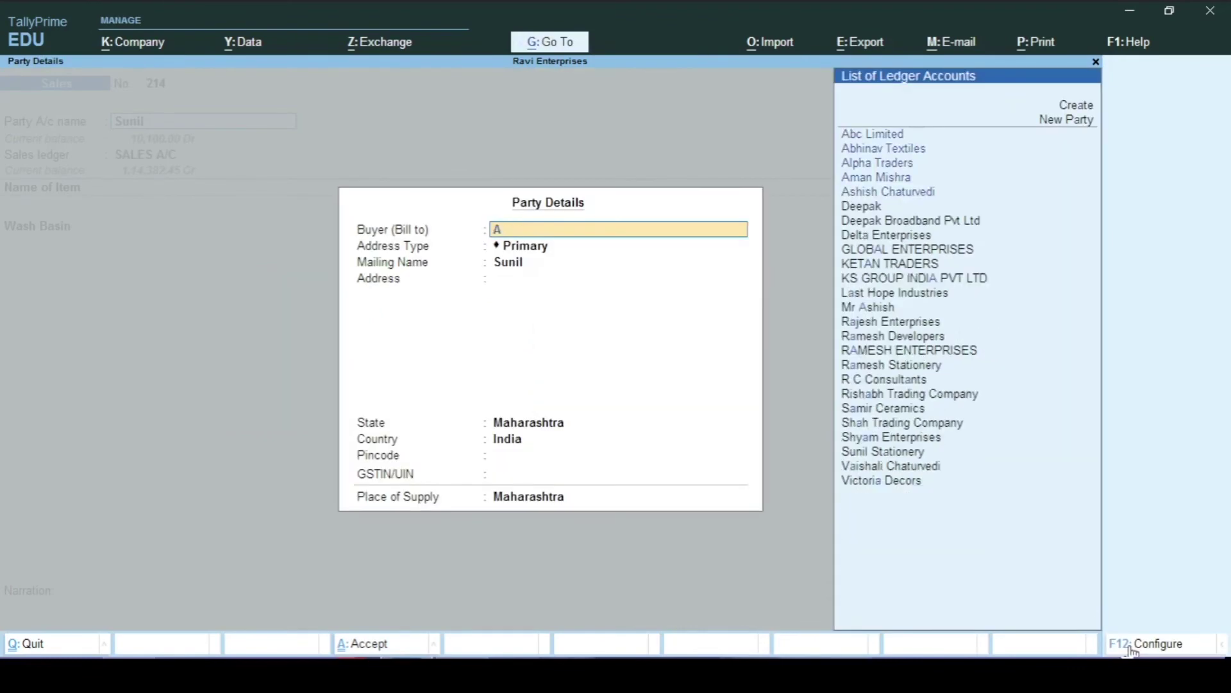
{"action": "type", "text": "Sun"}
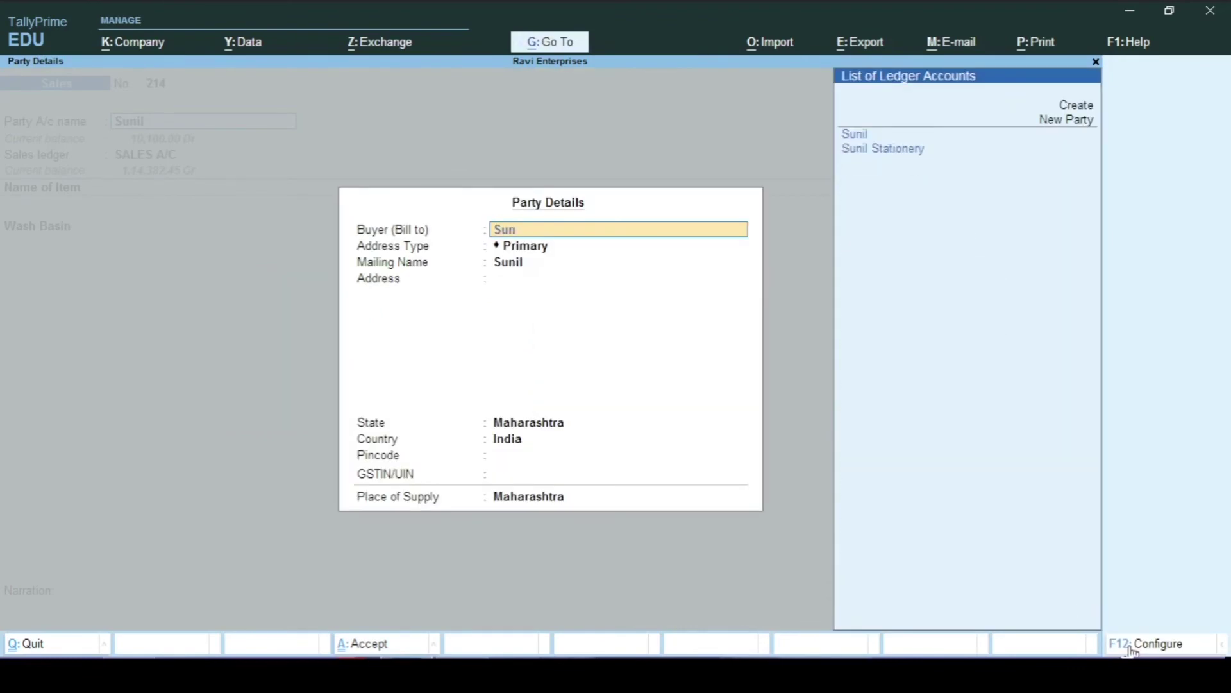
{"action": "key", "text": "Return"}
{"action": "key", "text": "ctrl+a"}
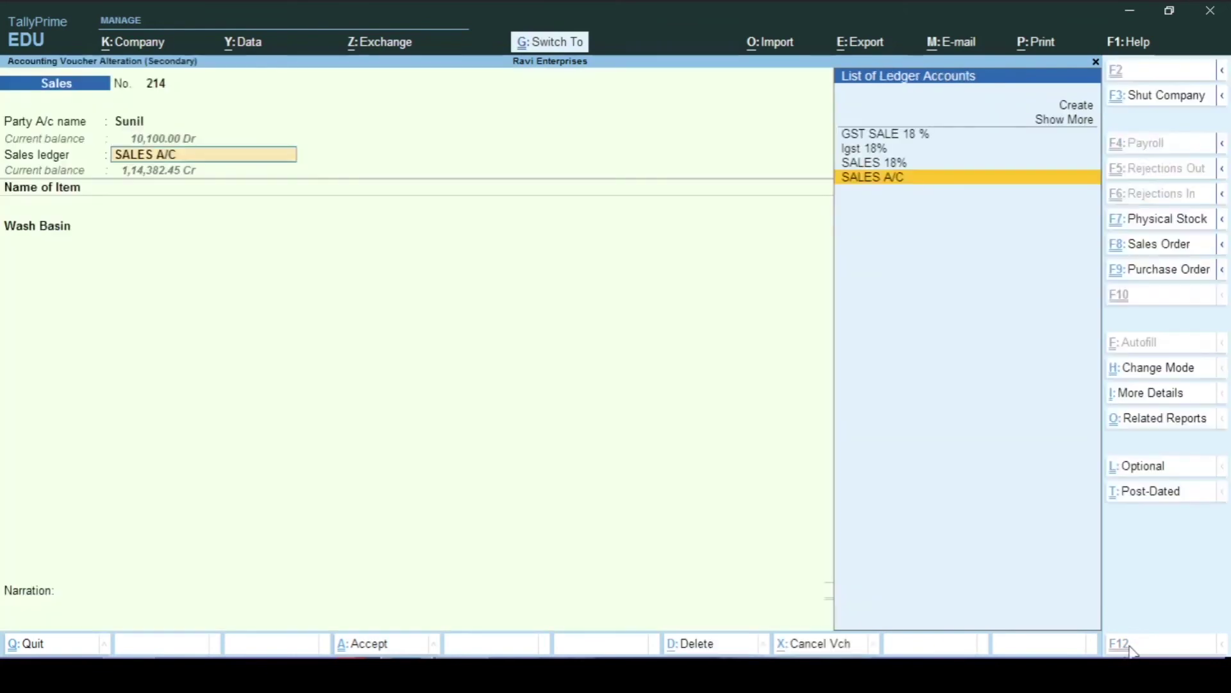
Keep SALES A/C and the existing Wash Basin allocation, and end the item list to reach the customer's bill-wise details.
{"action": "key", "text": "Return"}
{"action": "key", "text": "Return"}
{"action": "key", "text": "Return"}
{"action": "key", "text": "Return"}
{"action": "key", "text": "Return"}
{"action": "key", "text": "Return"}
{"action": "key", "text": "Return"}
{"action": "key", "text": "Return"}
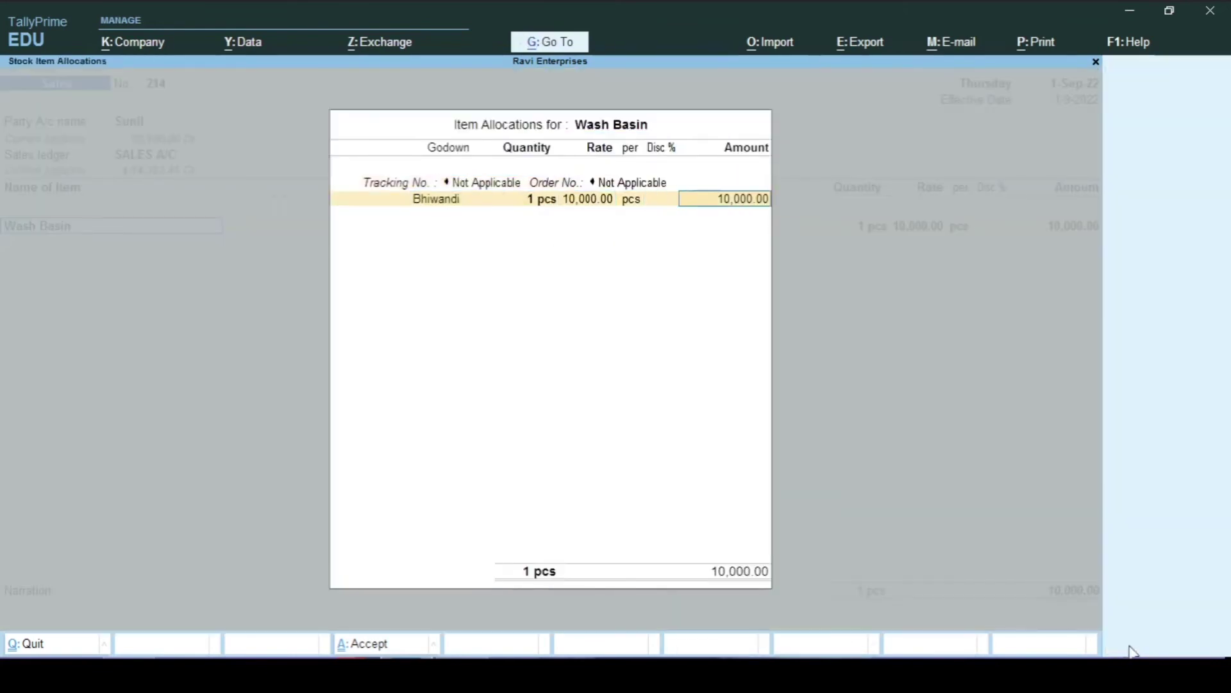
{"action": "key", "text": "Return"}
{"action": "key", "text": "Return"}
{"action": "key", "text": "Return"}
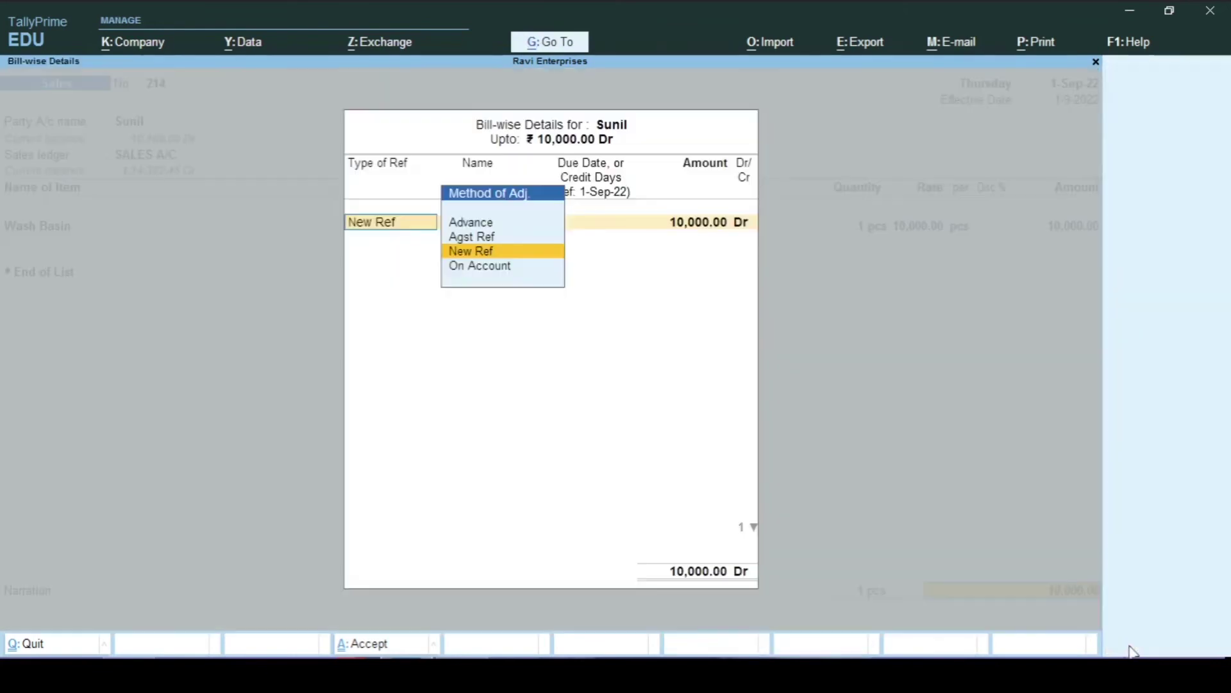